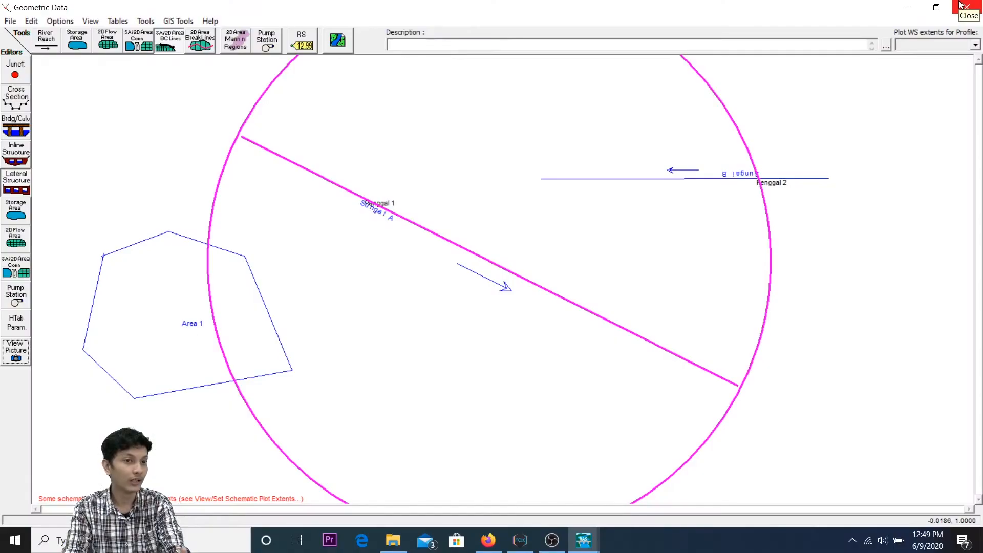
left_click(961, 5)
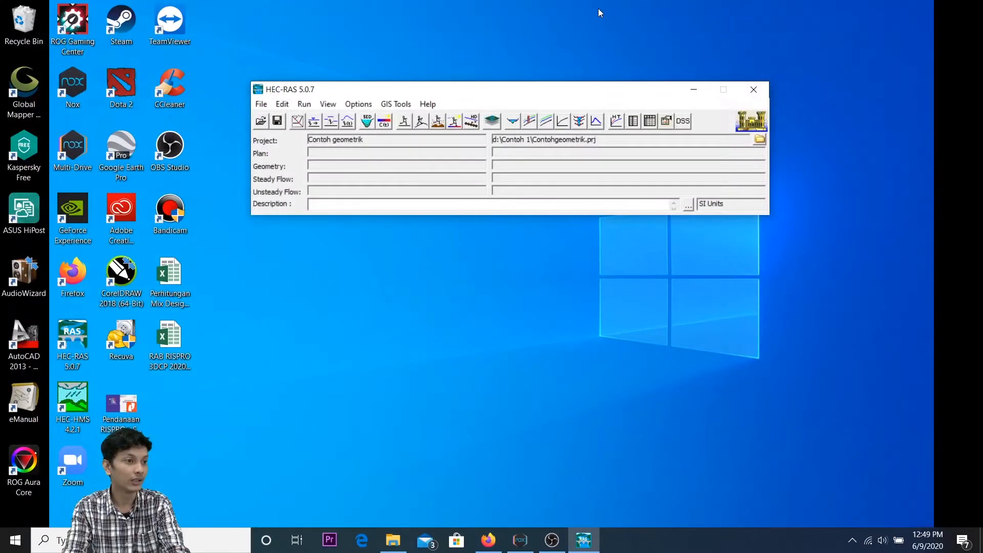
left_click(283, 104)
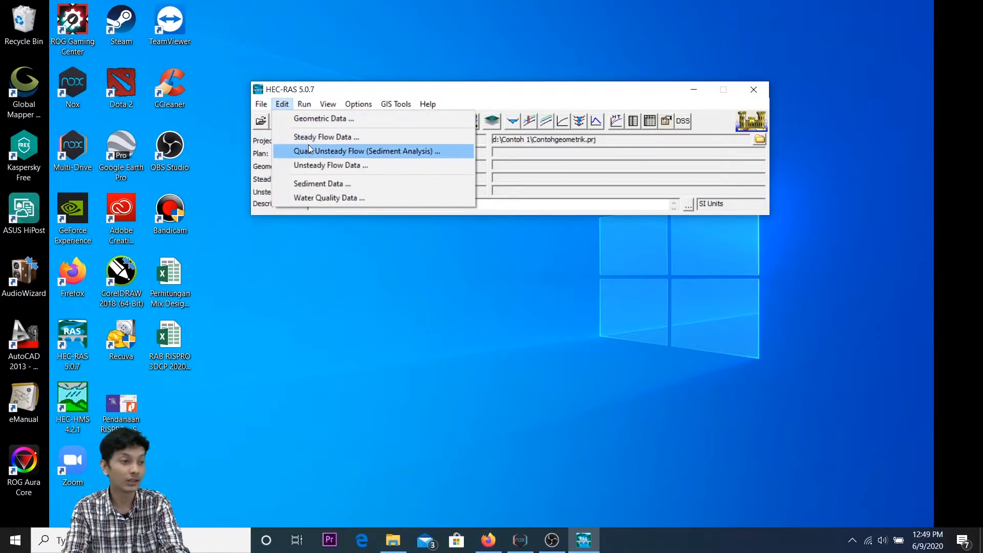
left_click(401, 94)
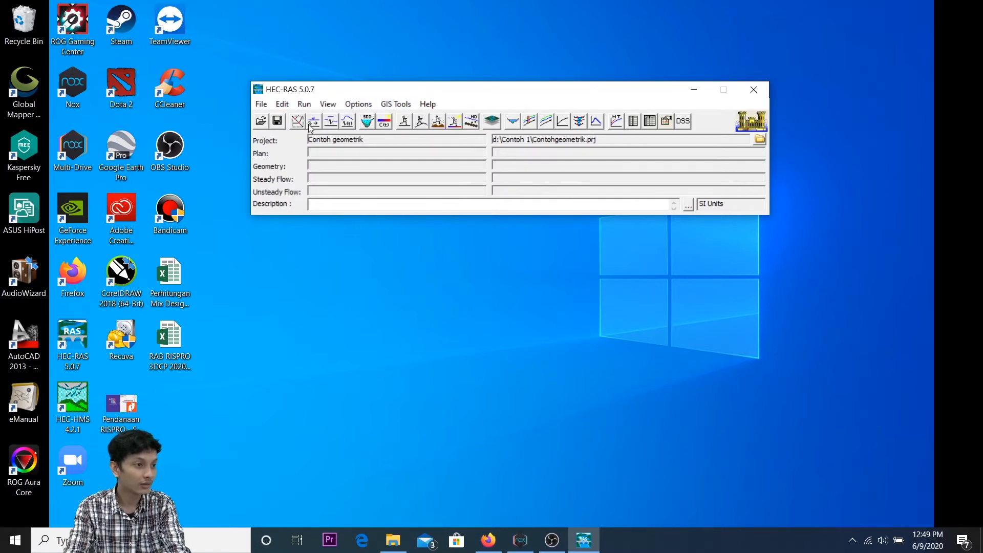
left_click(282, 102)
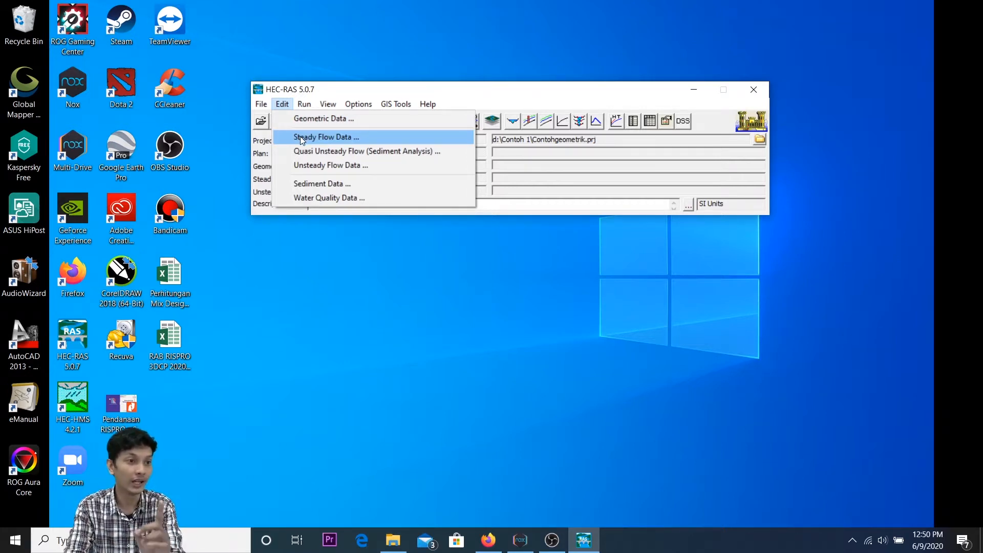
left_click(259, 165)
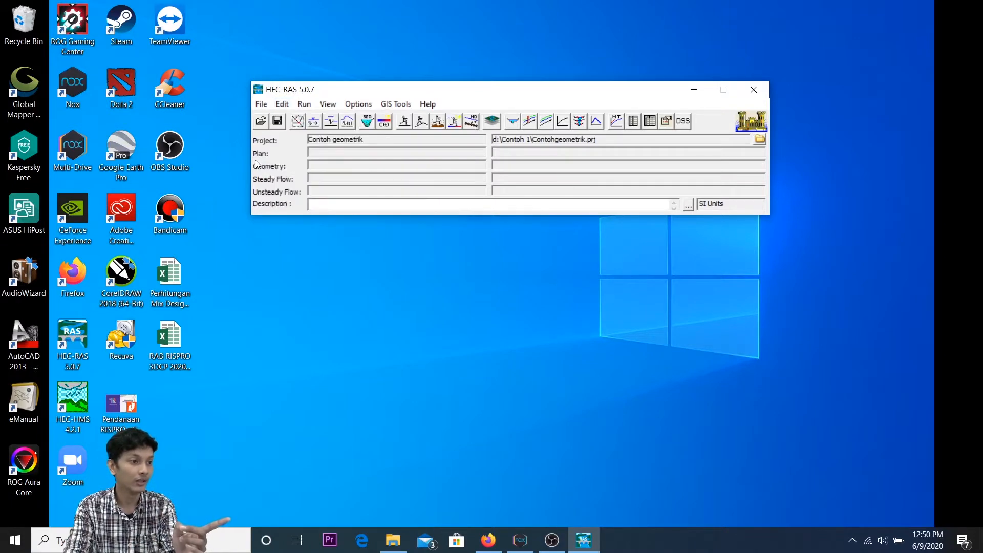
Step: Open the steady flow data's reach boundary conditions and view the known water surface entry for Sungai A, Penggal 1
left_click(314, 122)
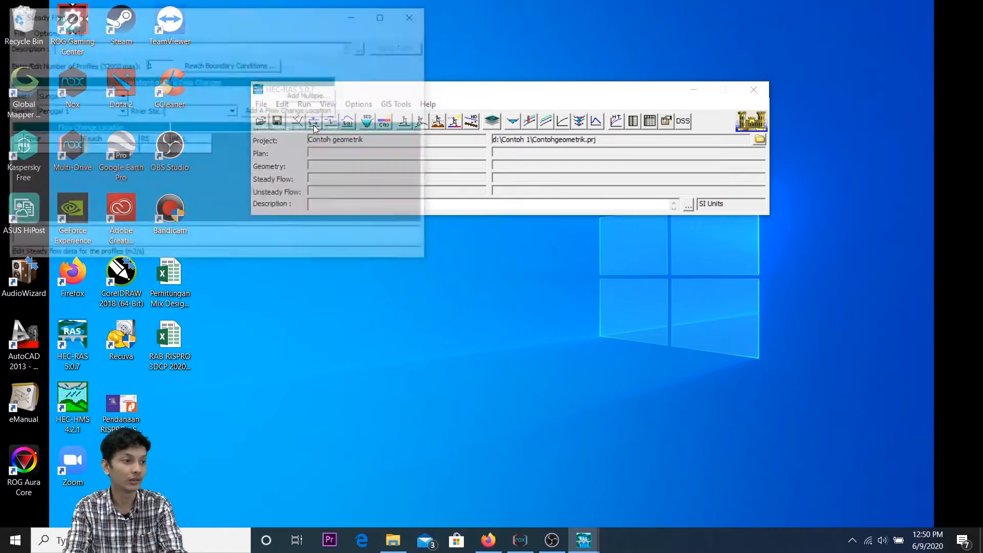
left_click_drag(196, 26, 492, 58)
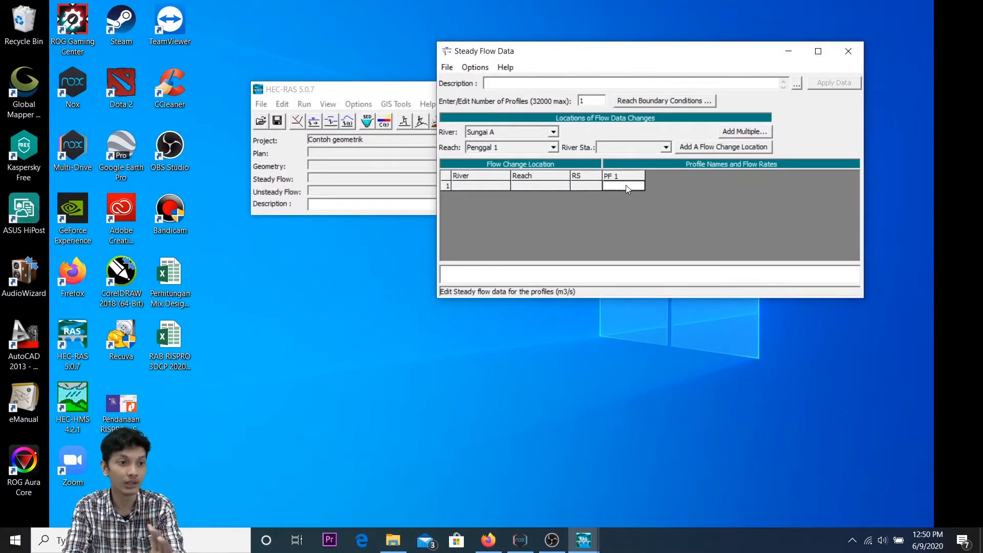
left_click(656, 102)
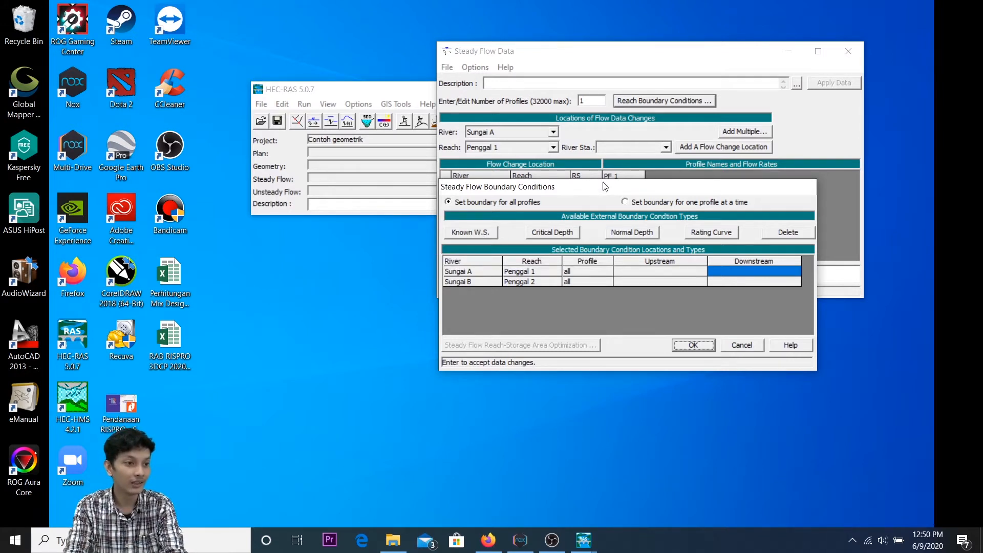
left_click_drag(606, 186, 607, 181)
left_click(492, 231)
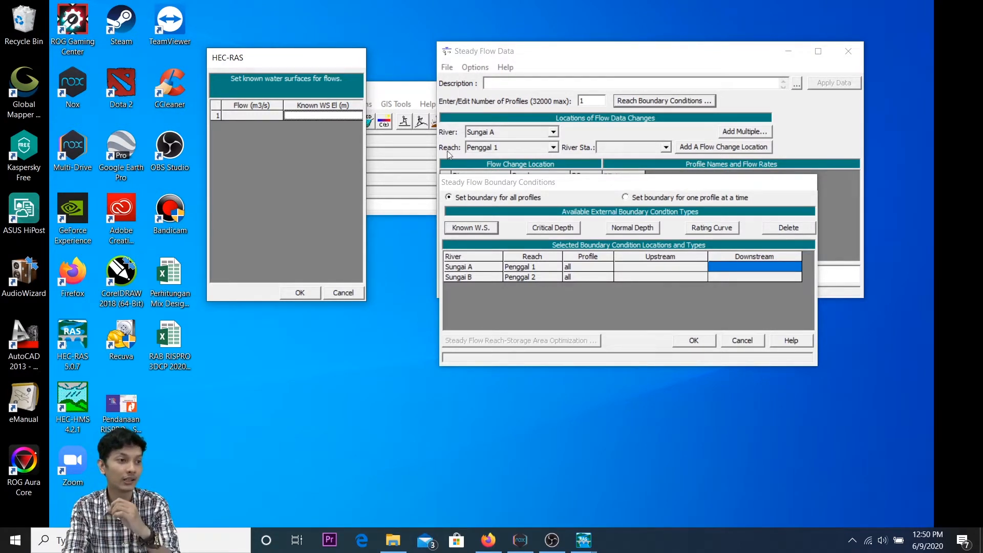
left_click(352, 292)
Step: Try Critical Depth, Normal Depth and Rating Curve as the downstream boundary condition of Sungai A, Penggal 1
left_click(564, 230)
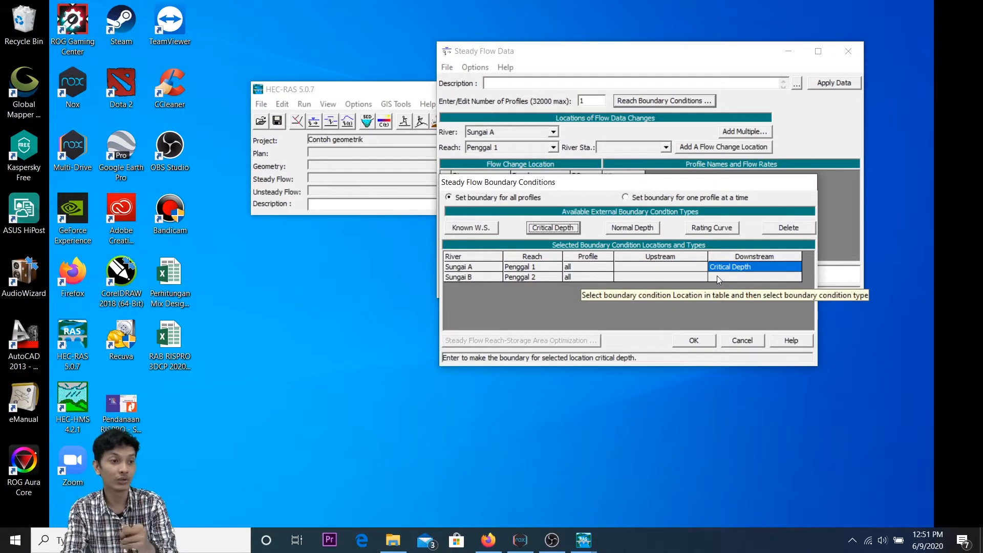
left_click(641, 229)
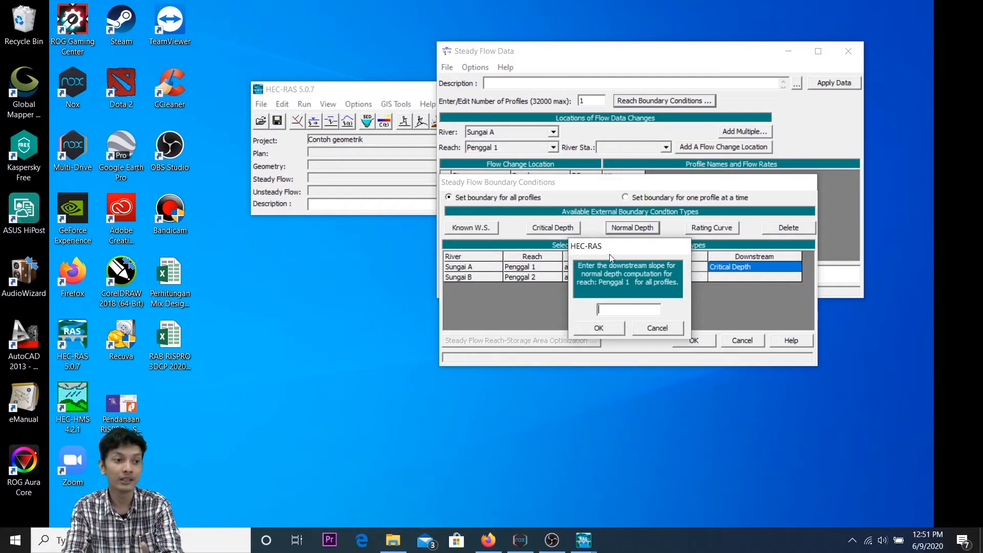
left_click_drag(621, 251, 622, 195)
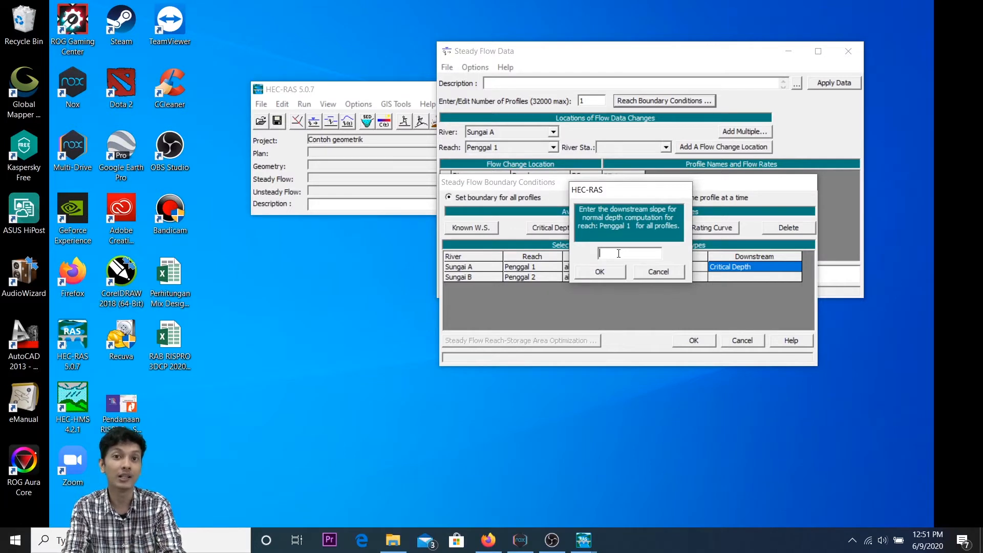
left_click(674, 272)
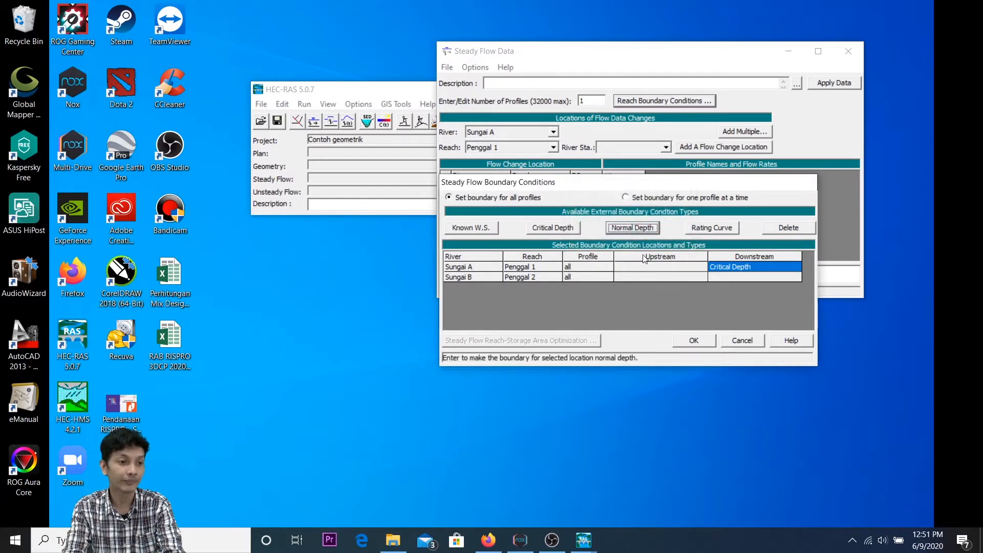
left_click(706, 229)
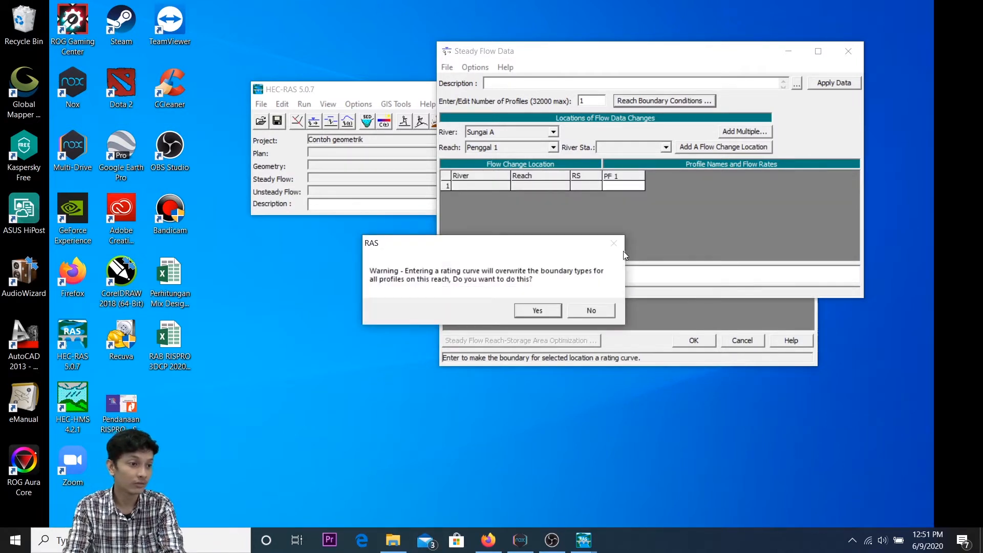
left_click(598, 311)
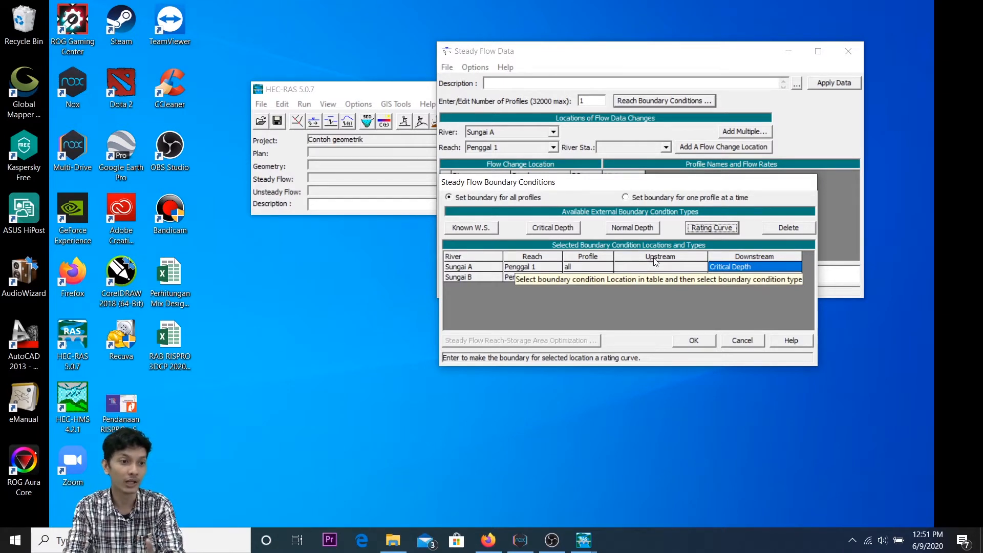
left_click(747, 342)
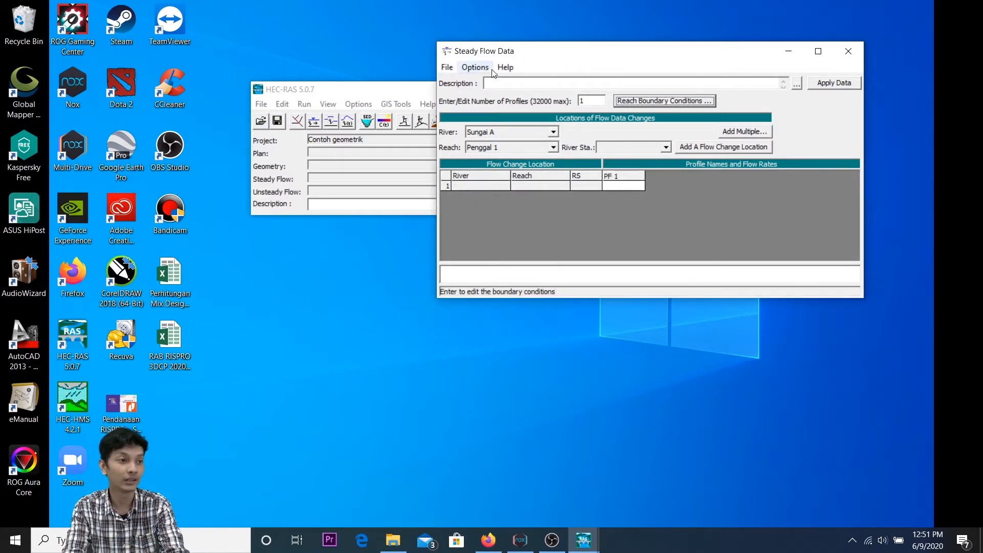
left_click(834, 83)
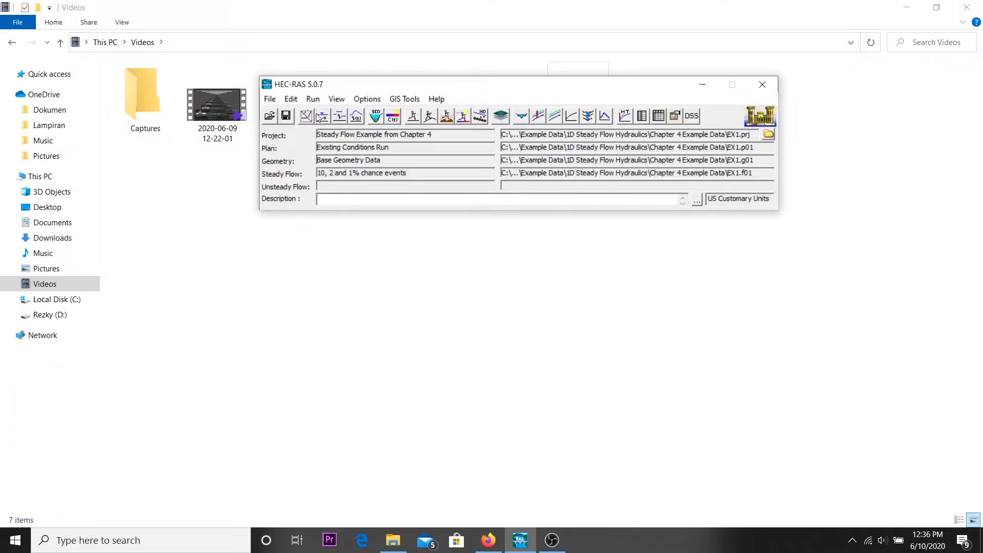
Step: Review the steady flow example's 10, 50 and 100 yr flow rates and its reach boundary conditions
left_click(322, 116)
left_click_drag(515, 280, 593, 310)
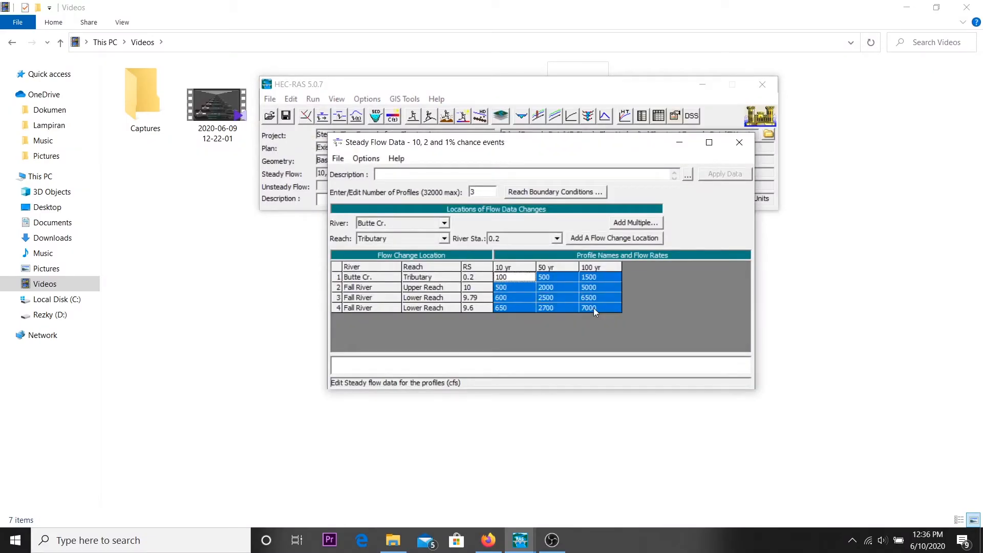
left_click(557, 192)
left_click(753, 142)
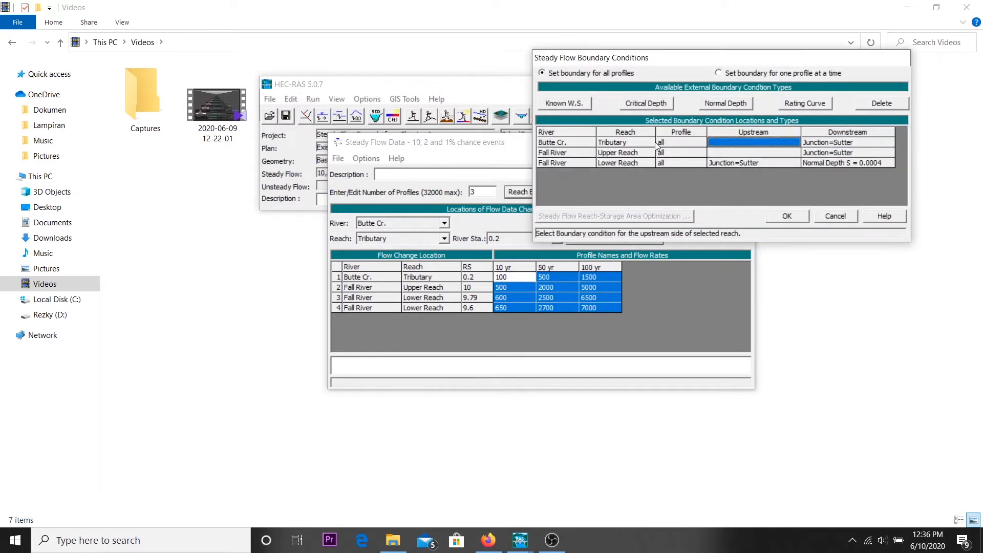
left_click(850, 217)
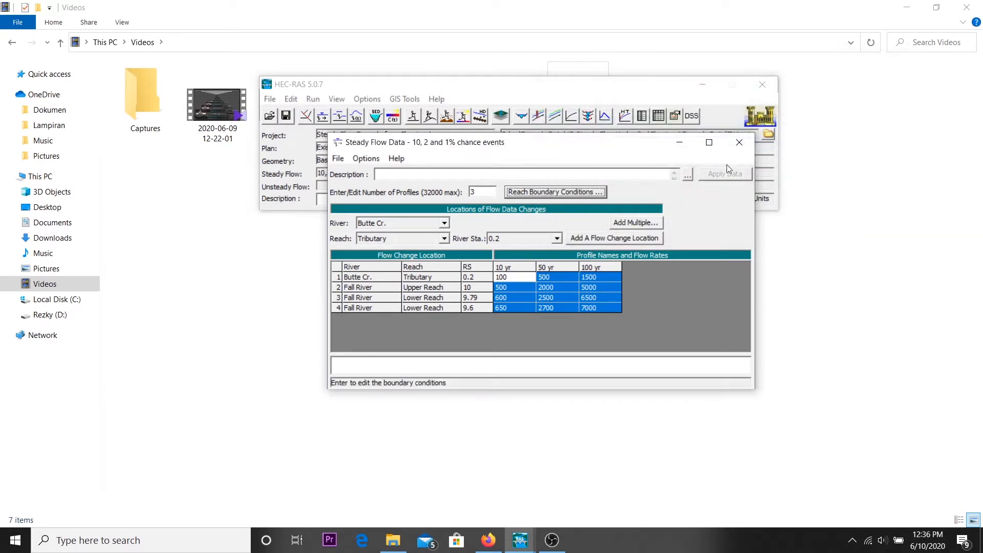
left_click(741, 140)
left_click(338, 116)
left_click(495, 66)
Step: Compute the steady flow analysis for the Existing Conditions Run plan and close the analysis window
left_click(414, 119)
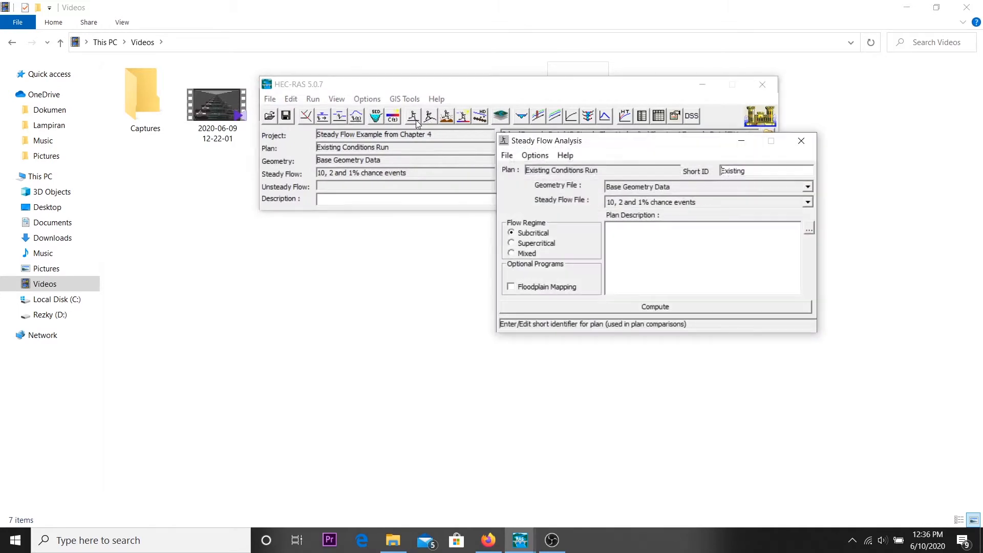
left_click(661, 307)
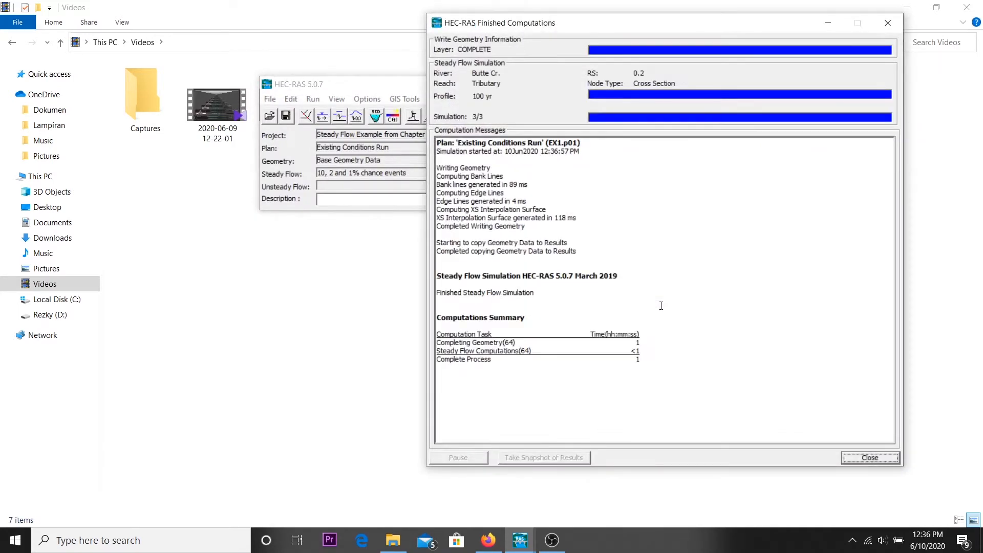
left_click(846, 458)
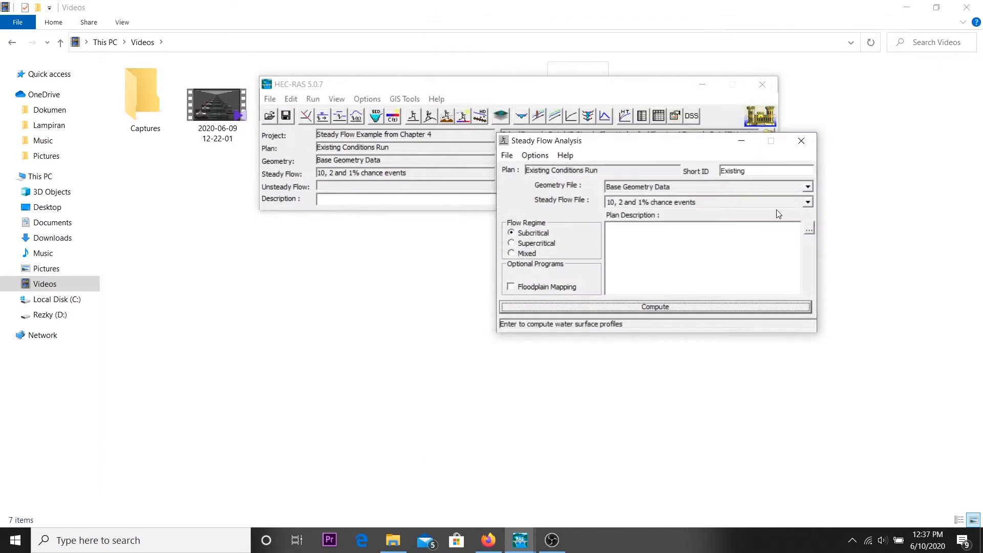
left_click(801, 142)
Step: Examine the cross-section plot of Butte Cr., reach Tributary, stepping through its river stations
left_click(535, 115)
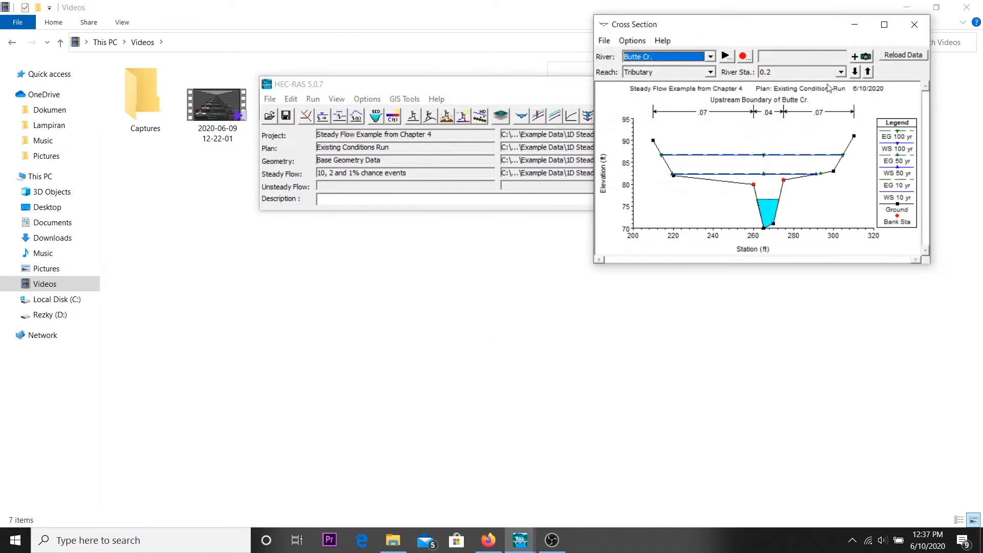
left_click(854, 72)
left_click(854, 72)
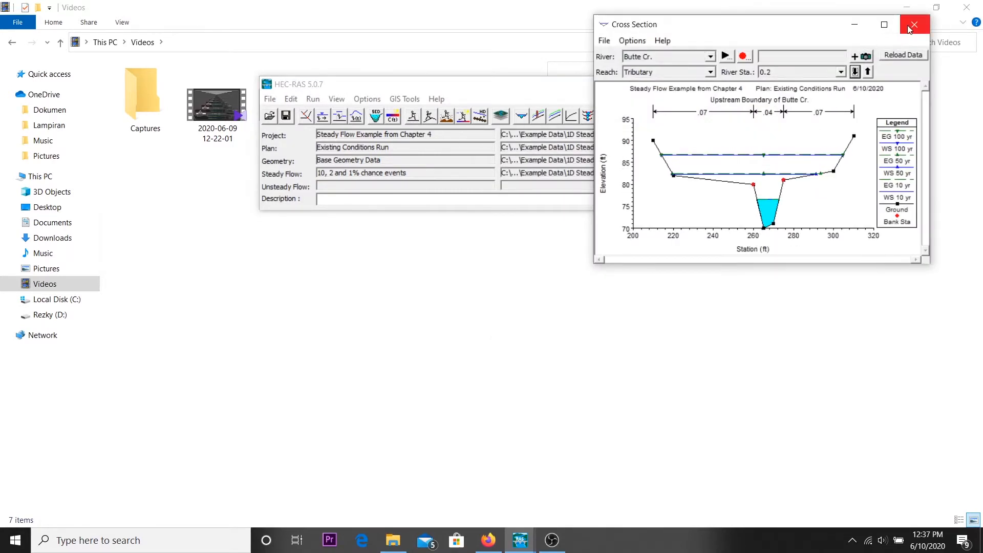
left_click(915, 24)
Step: Examine the X-Y-Z perspective plot of the example reach from different viewing angles
left_click(588, 116)
left_click(588, 123)
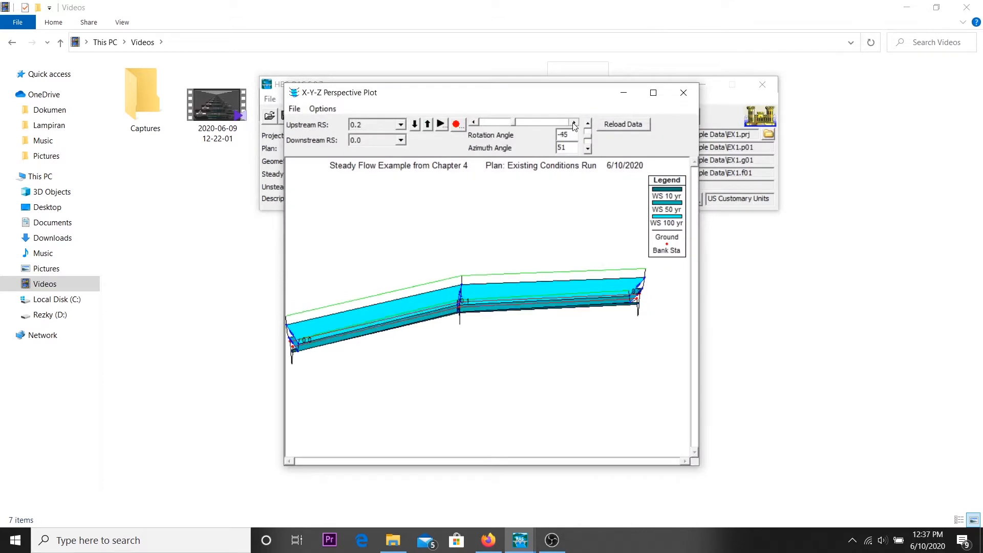
left_click(589, 123)
left_click(589, 123)
left_click(589, 123)
left_click(588, 123)
left_click(684, 93)
left_click(656, 116)
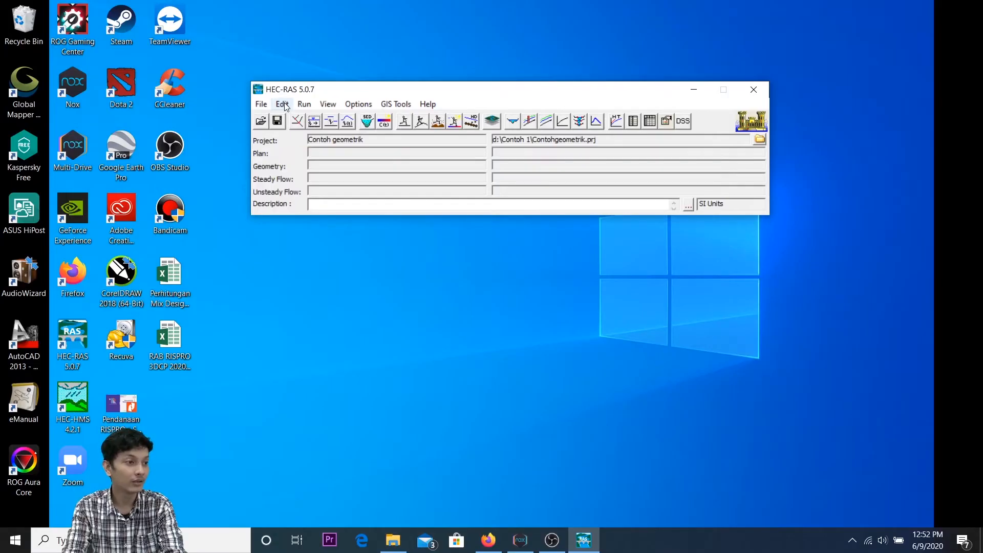
left_click(283, 105)
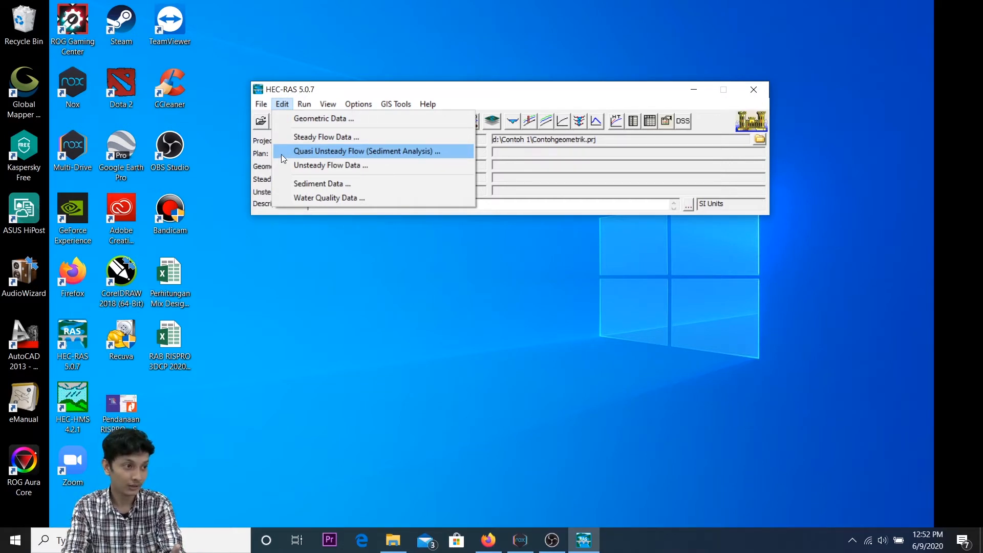
left_click(260, 157)
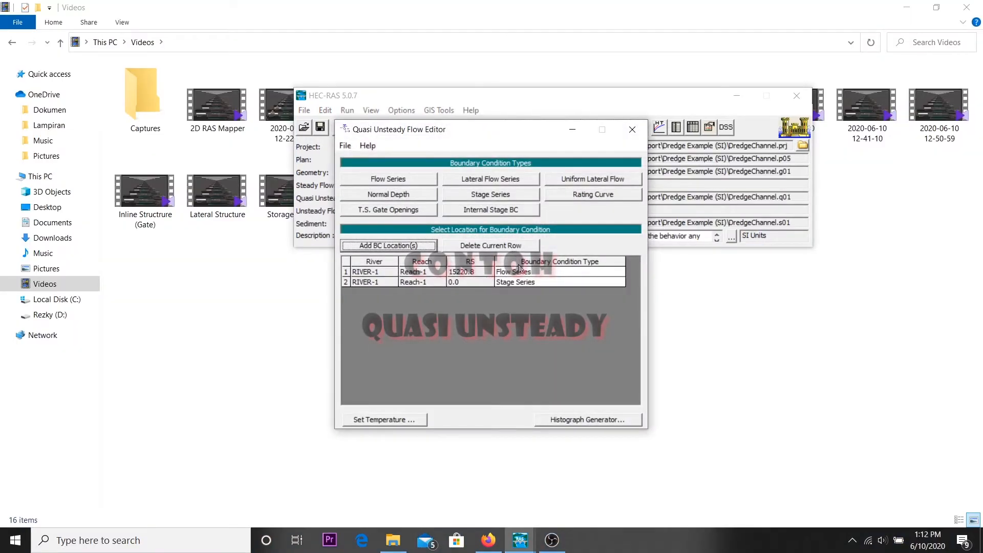
Step: Review the quasi-unsteady Flow Series hydrograph data for RIVER-1, Reach-1 at station 15220.8
double_click(518, 273)
left_click(594, 281)
scroll(595, 283, "down", 19)
scroll(595, 282, "down", 9)
scroll(595, 281, "down", 20)
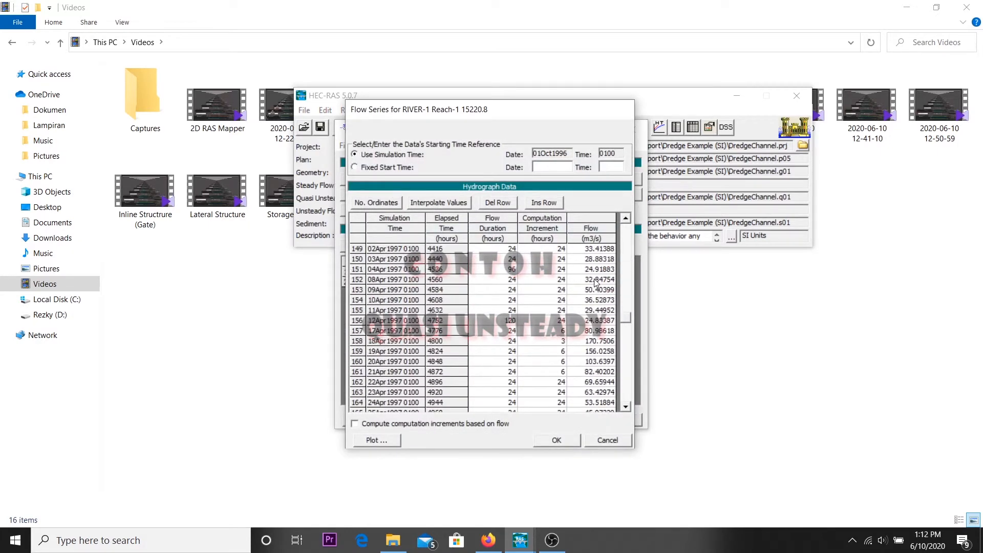
left_click(607, 441)
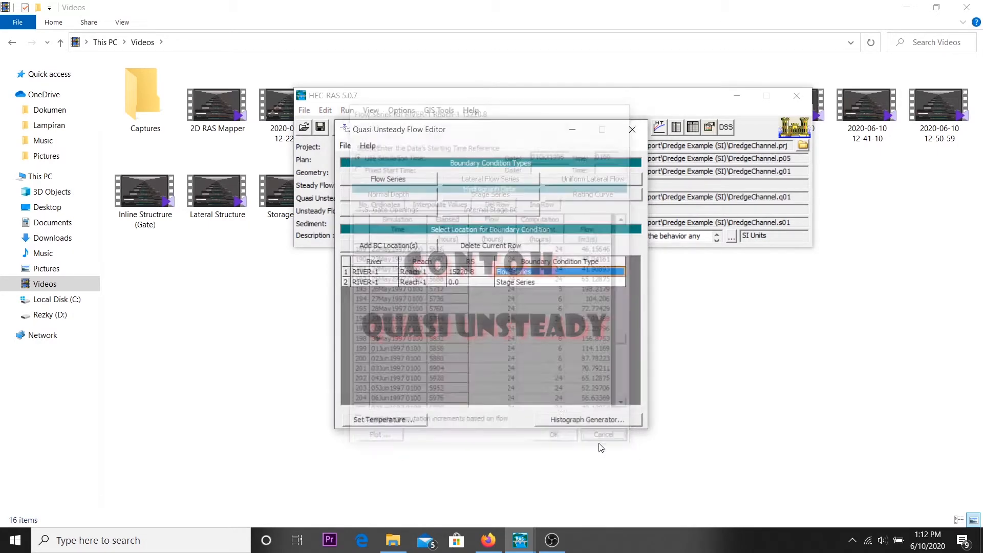
Step: Review the Stage Series boundary condition for RIVER-1, Reach-1 at station 0.0 and close the quasi-unsteady flow editor
left_click(511, 282)
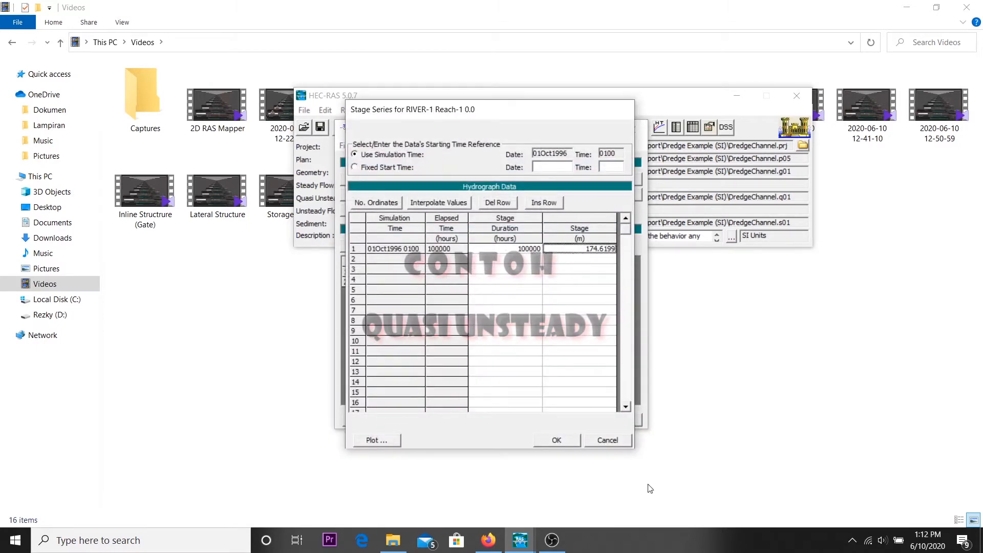
left_click(617, 444)
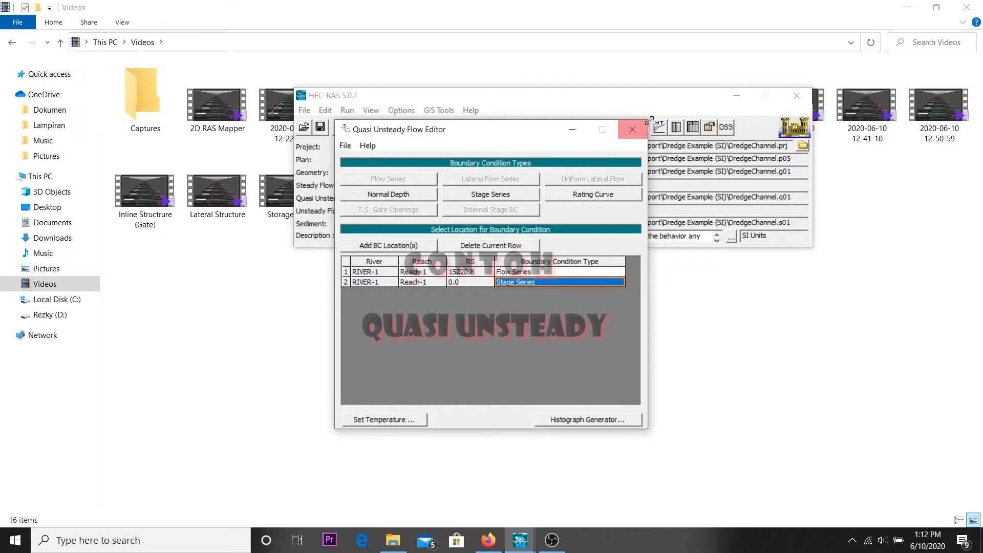
left_click(635, 130)
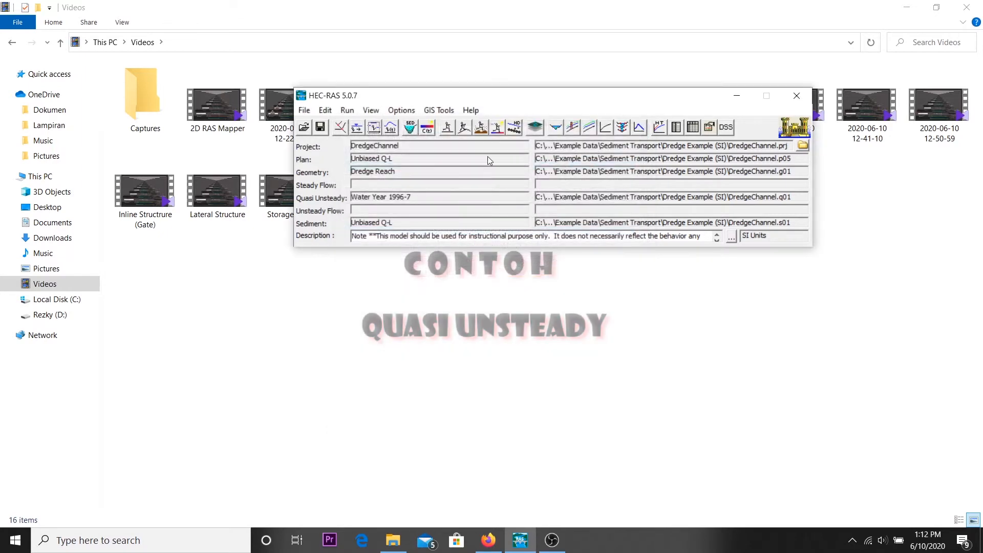
Step: Review the sediment data's initial conditions and transport parameters along RIVER-1, Reach-1, and close the sediment editor
left_click(409, 129)
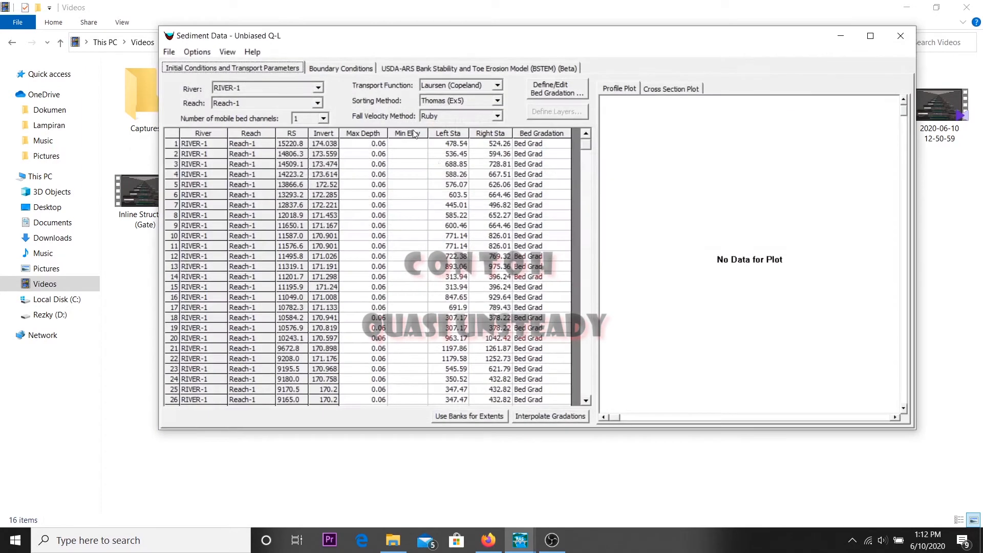
scroll(458, 276, "down", 20)
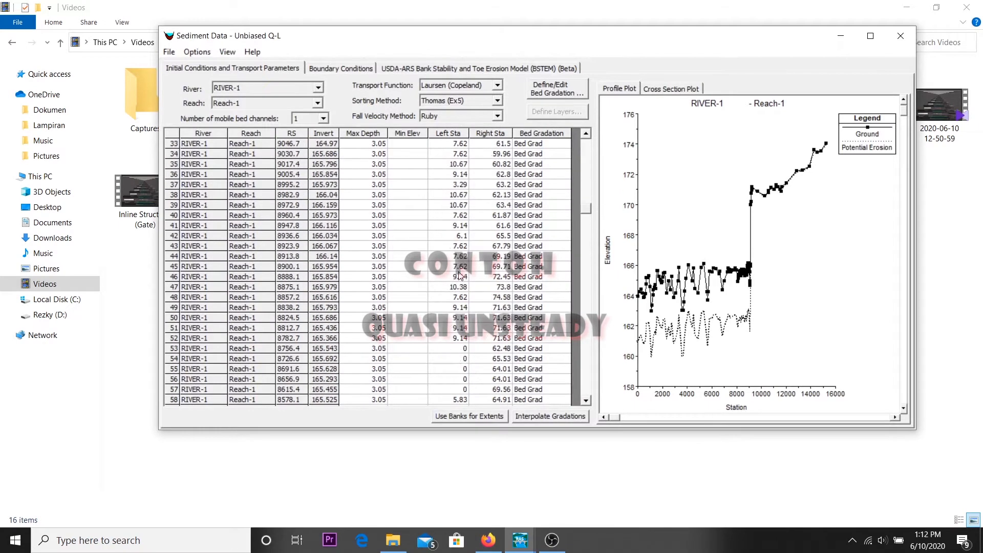
left_click(900, 35)
Step: View the DredgeChannel X-Y-Z perspective plot and step through the RIVER-1 cross sections downstream from station 15220.8
left_click(621, 128)
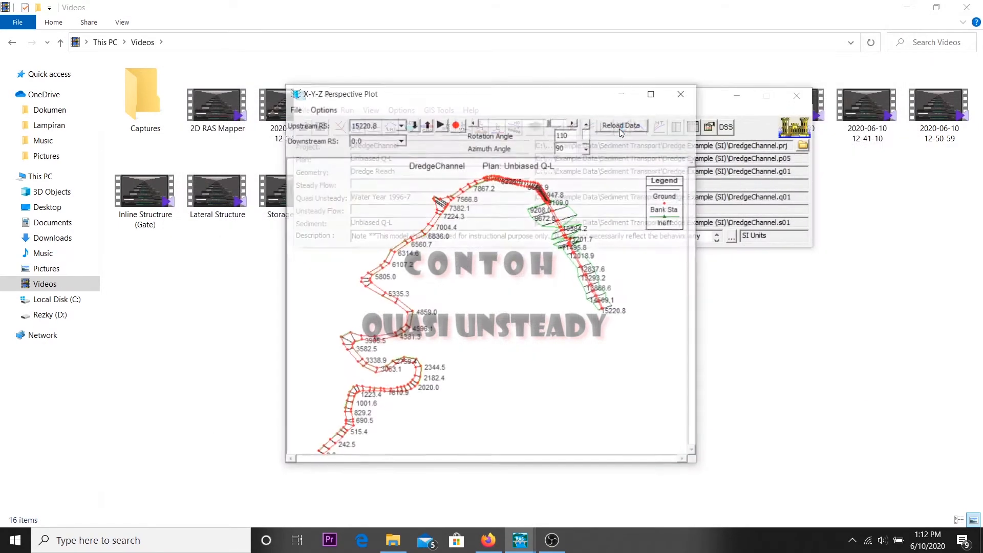
left_click(684, 93)
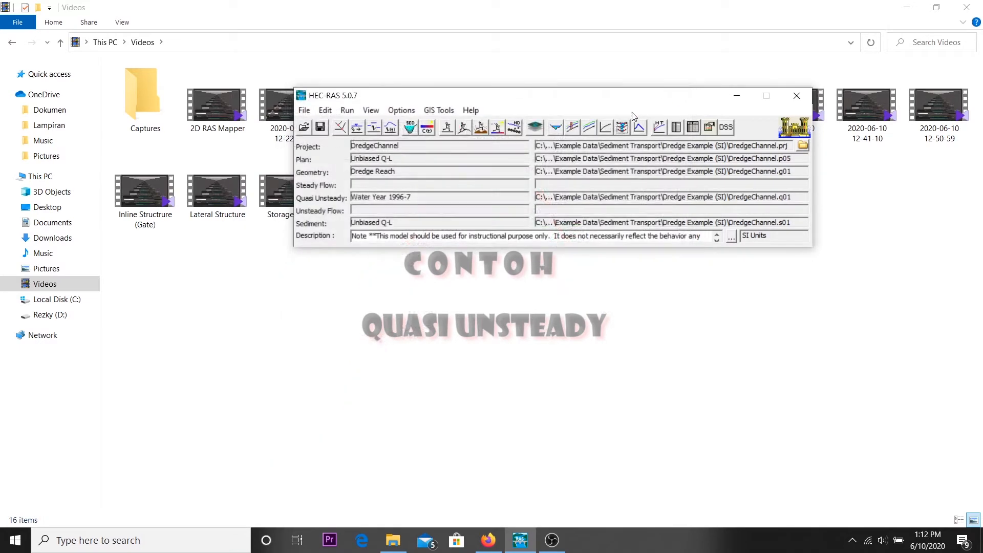
left_click(557, 132)
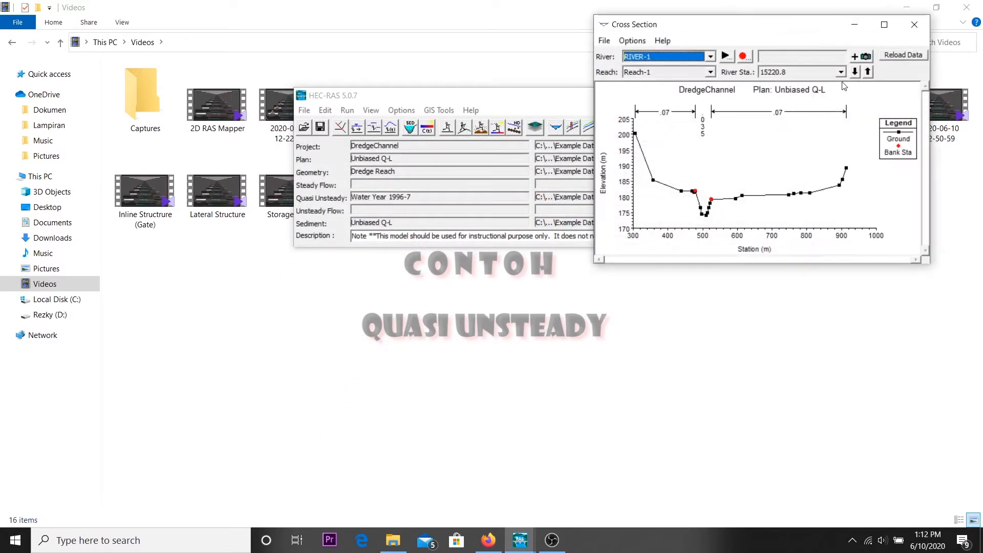
left_click(855, 71)
left_click(855, 72)
left_click(914, 24)
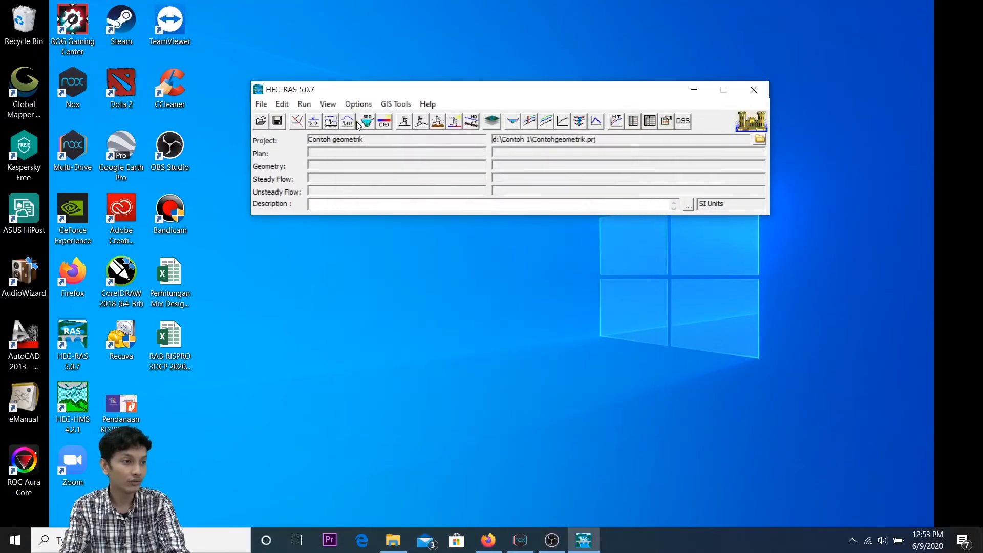
Step: Open the unsteady flow data editor for the Contoh geometrik project and maximize its window
left_click(282, 104)
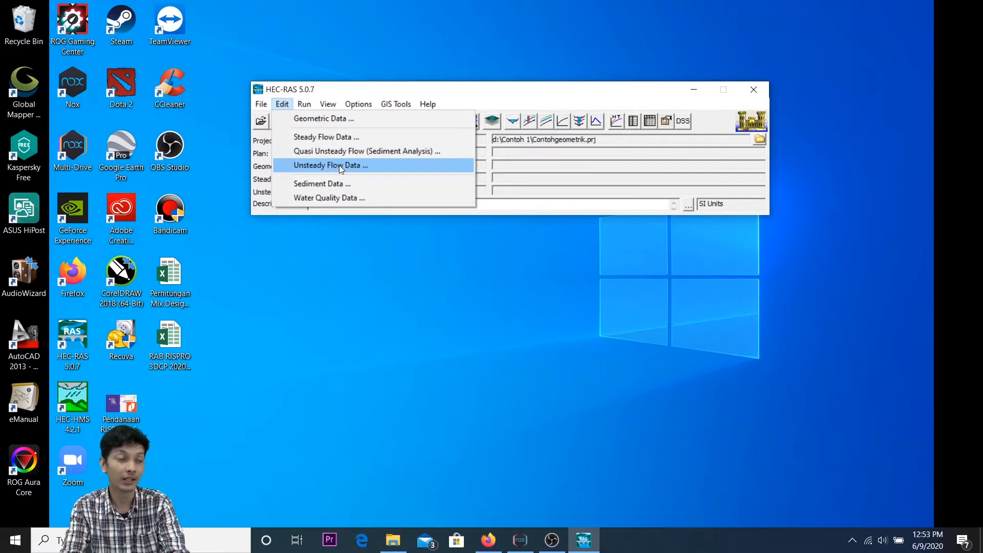
left_click(527, 179)
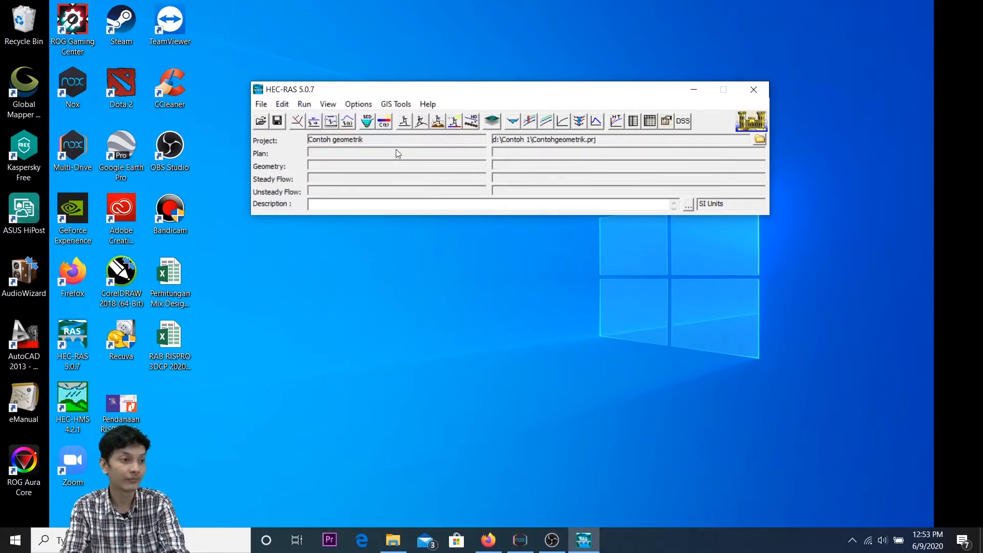
left_click(349, 125)
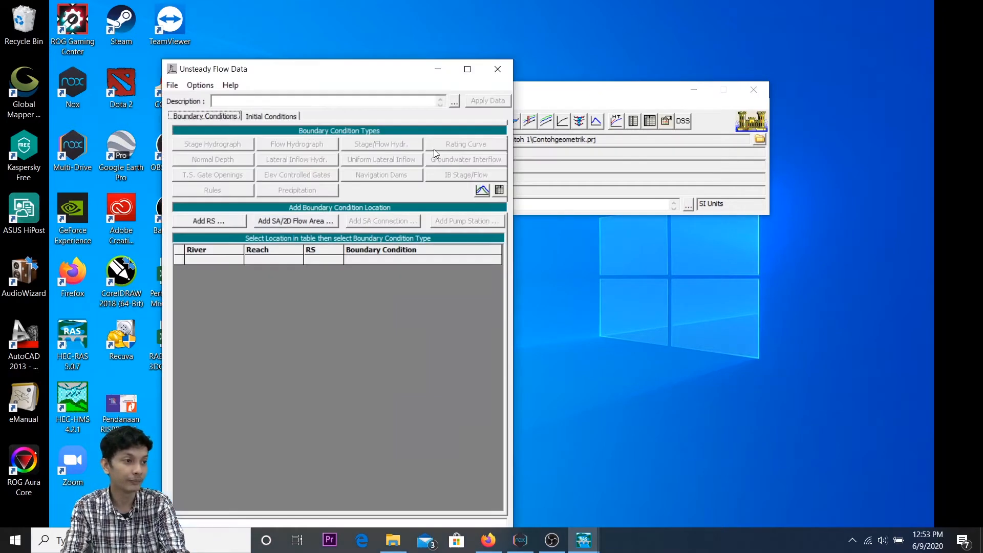
double_click(353, 72)
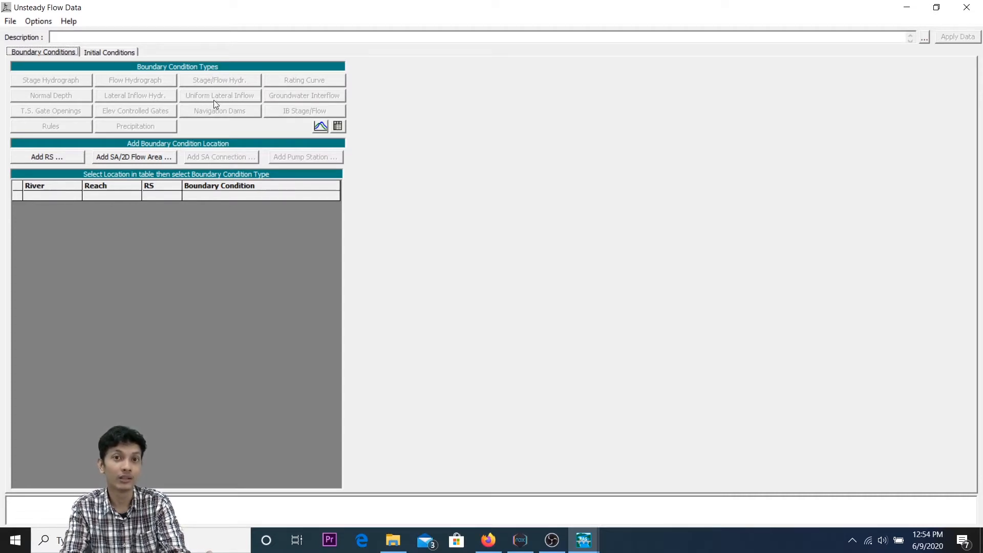
Step: Examine the boundary condition table and the initial conditions settings of the unsteady flow data
left_click(106, 188)
left_click(219, 195)
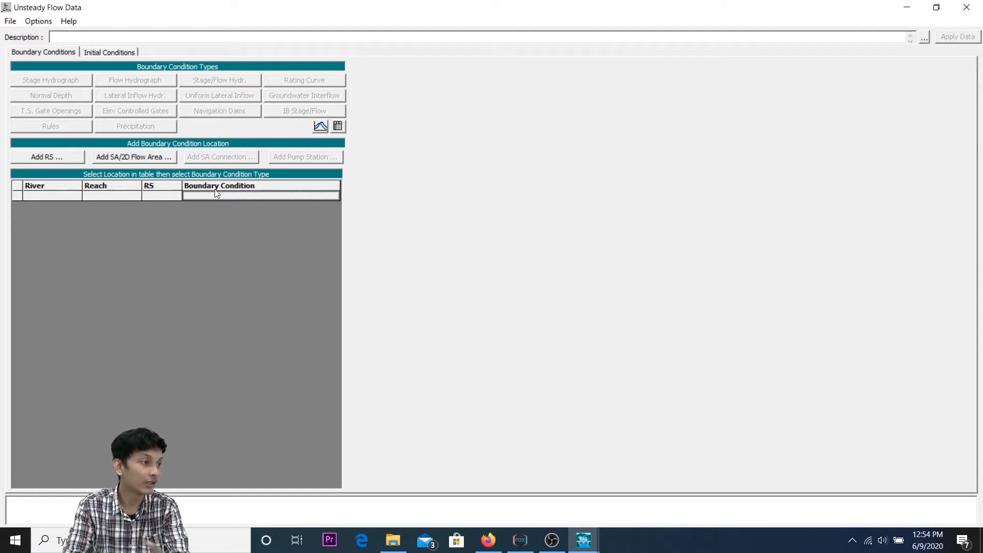
left_click(67, 55)
left_click(108, 52)
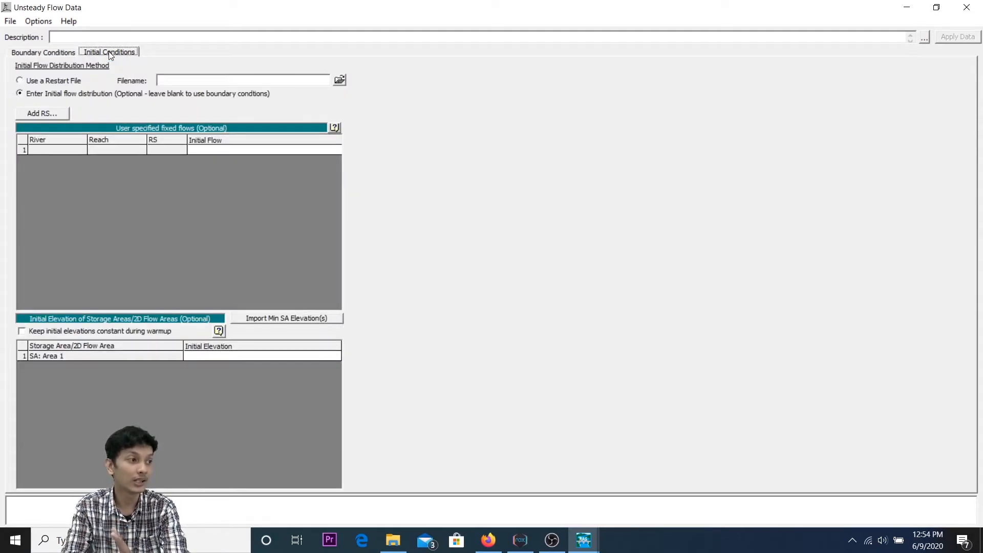
left_click(71, 53)
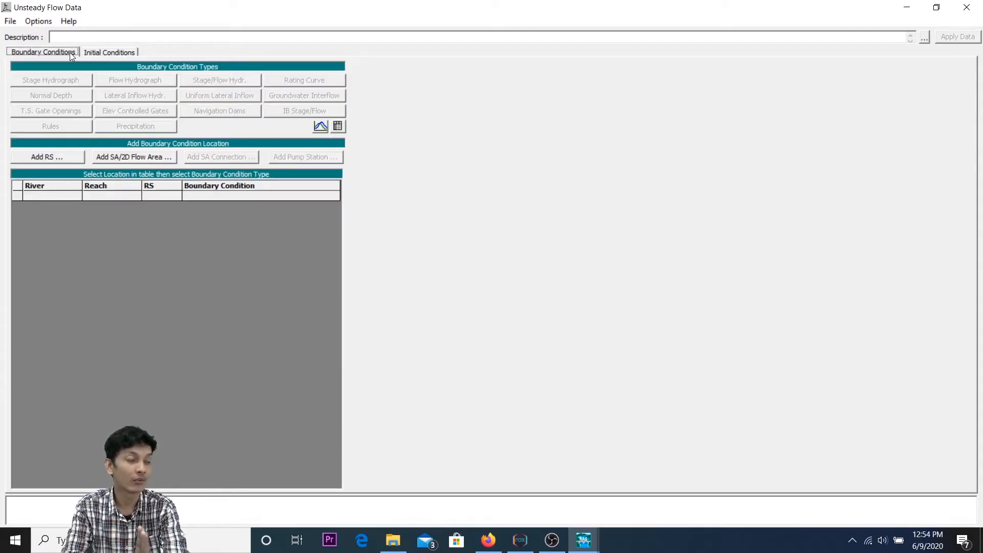
left_click(99, 52)
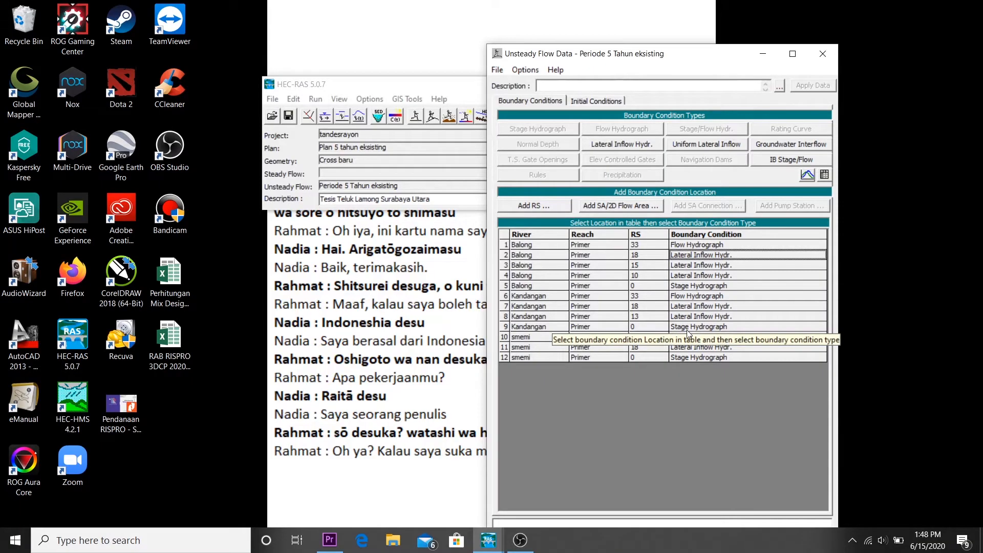
Step: Review the Stage Hydrograph table and plot for river Kandangan, reach Primer, station 0, and leave the dialog without changes
left_click(688, 331)
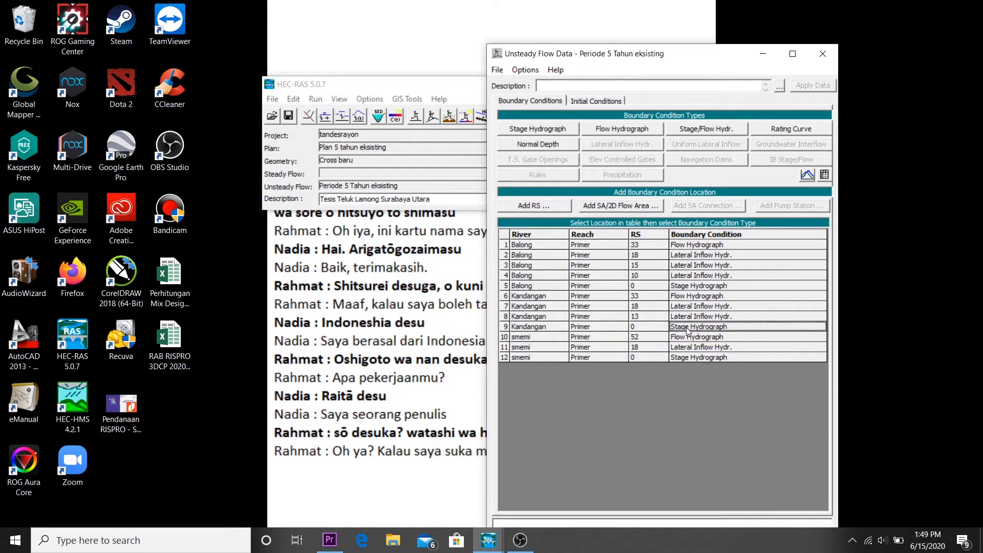
double_click(688, 331)
left_click(535, 281)
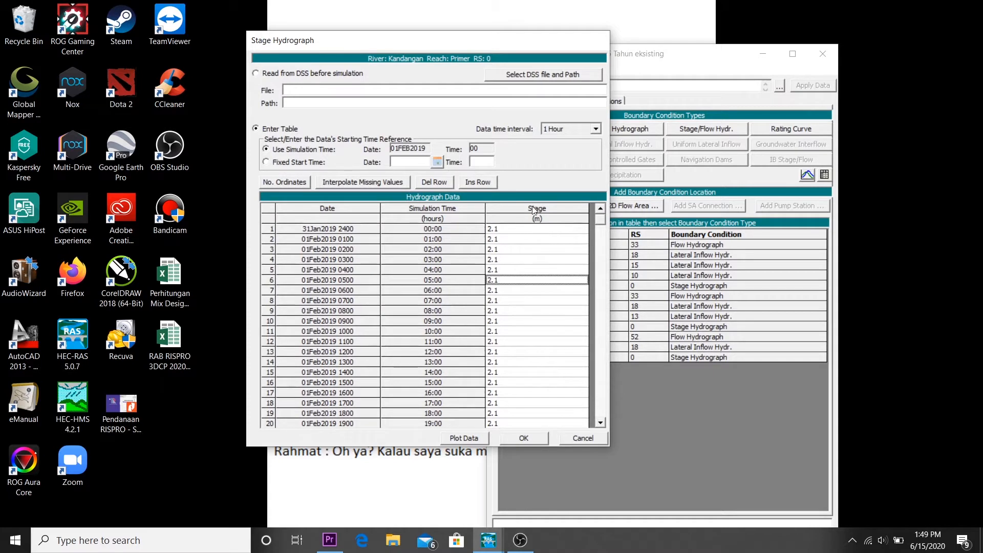
scroll(505, 312, "down", 20)
scroll(506, 313, "down", 20)
scroll(506, 314, "down", 10)
left_click(482, 438)
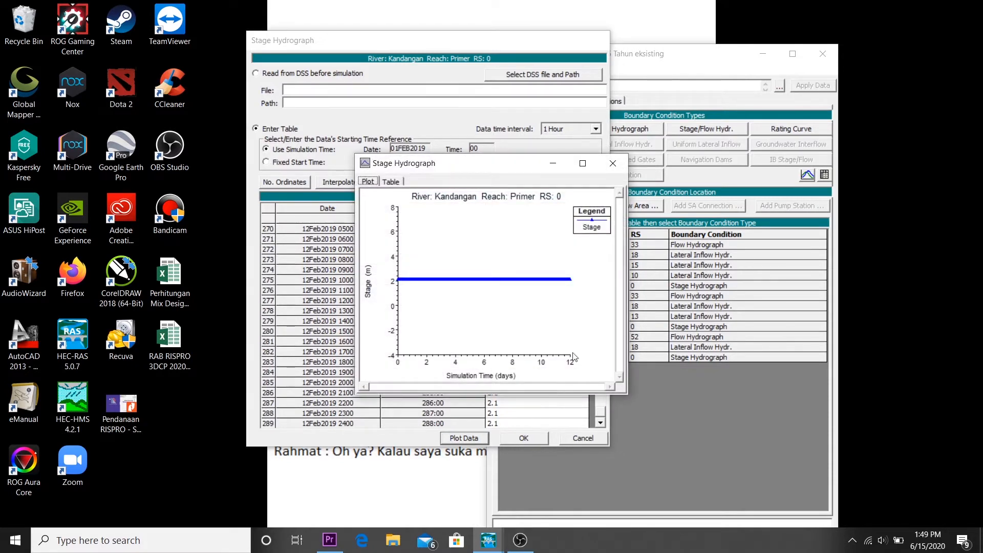
left_click(613, 163)
left_click(584, 438)
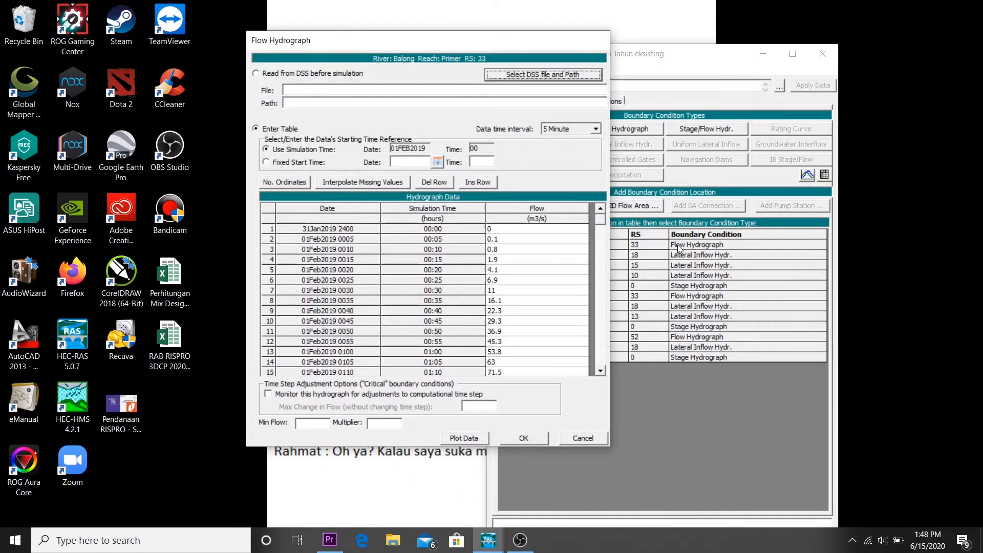
Step: Review the Flow Hydrograph table and plot for river Balong, reach Primer, station 33
left_click(547, 240)
scroll(548, 243, "down", 8)
scroll(547, 243, "down", 20)
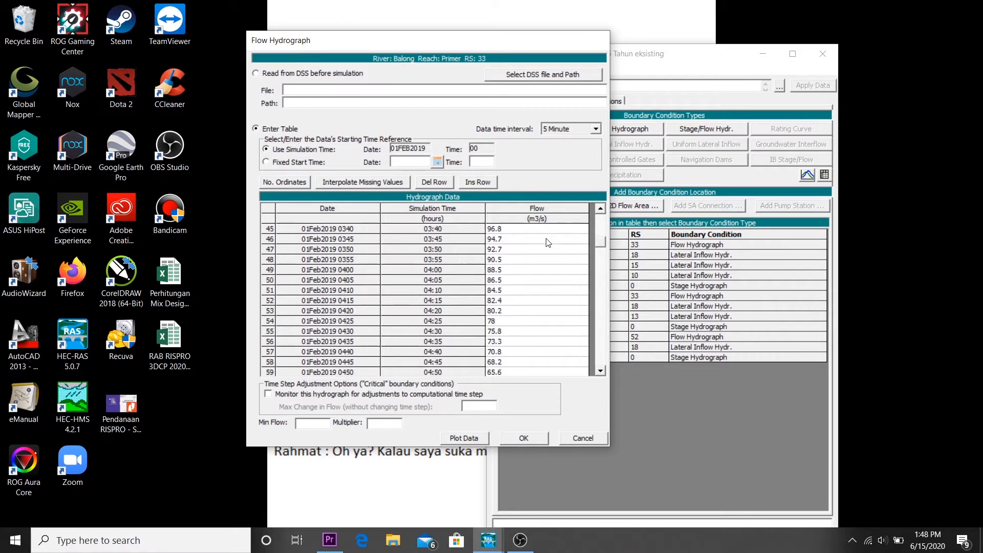
scroll(548, 243, "down", 20)
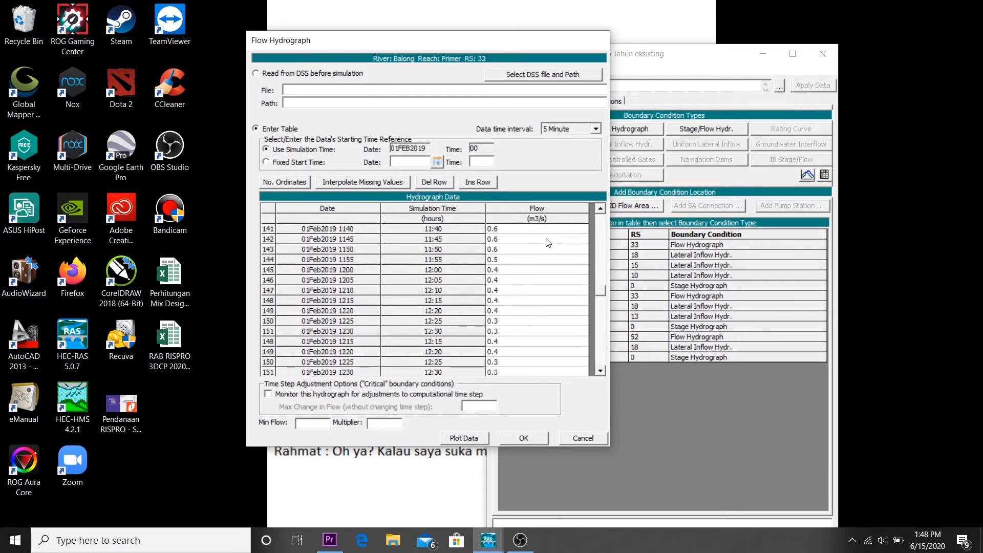
left_click(464, 439)
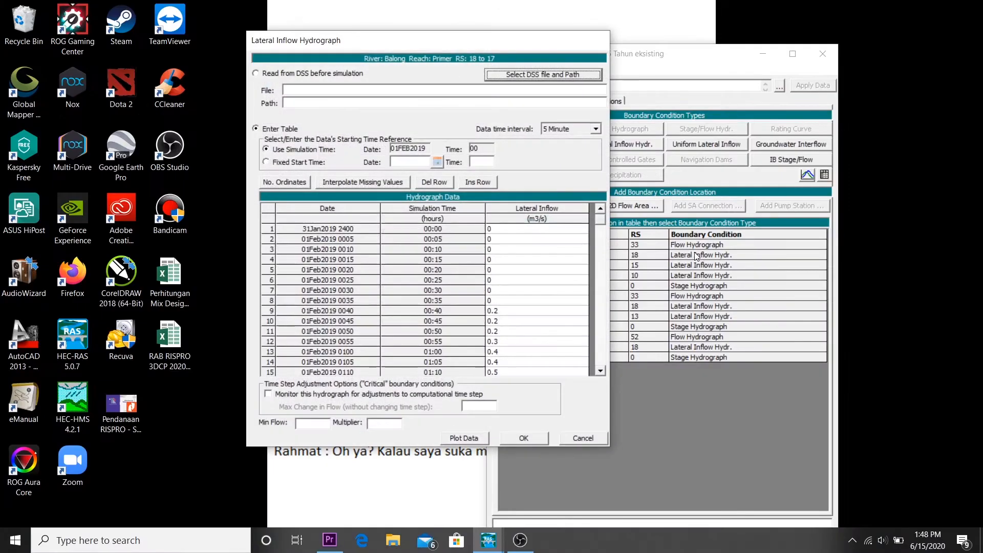
Step: Review the Lateral Inflow Hydrograph table and plot for river Balong, reach Primer, stations 18 to 17
left_click(544, 243)
scroll(543, 242, "down", 4)
scroll(544, 242, "down", 20)
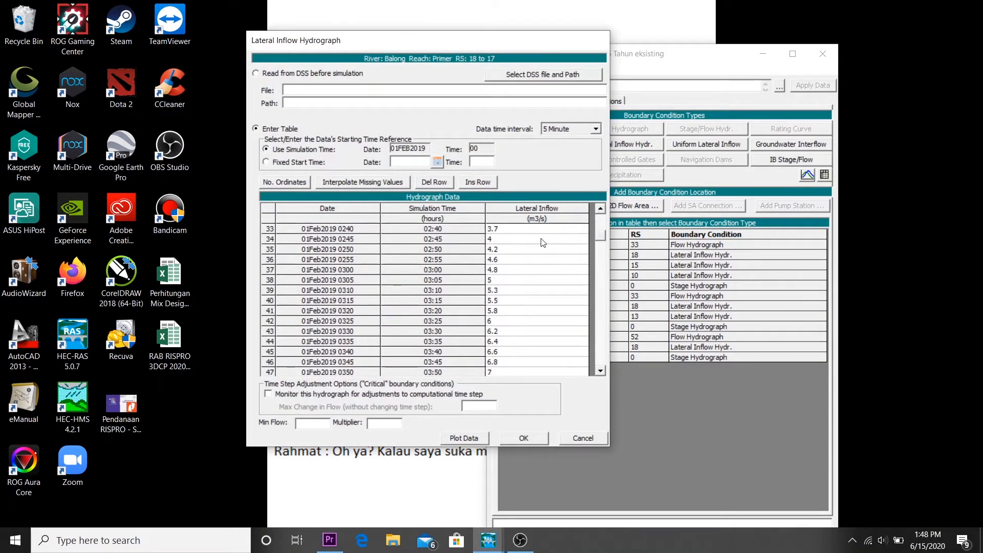
scroll(543, 243, "down", 20)
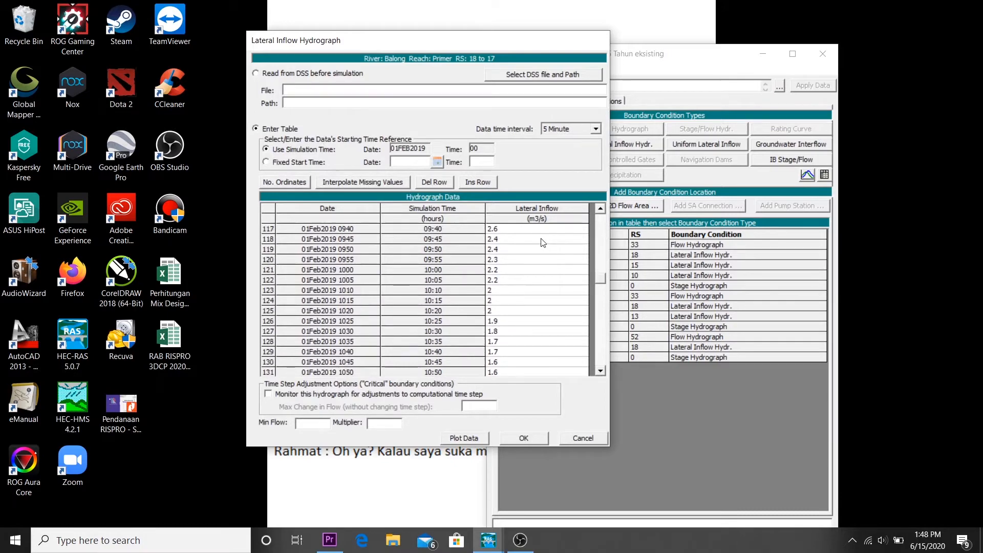
scroll(543, 243, "down", 20)
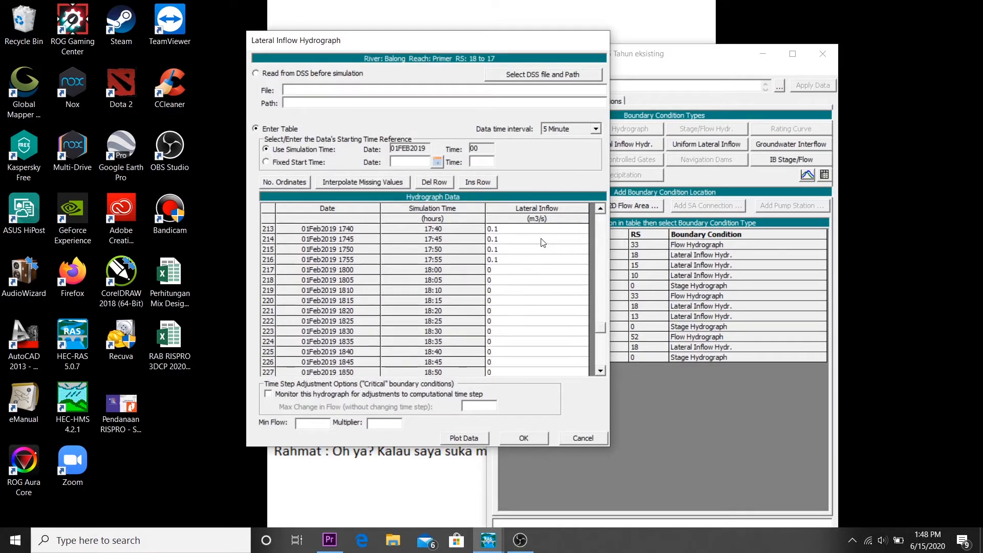
left_click(462, 439)
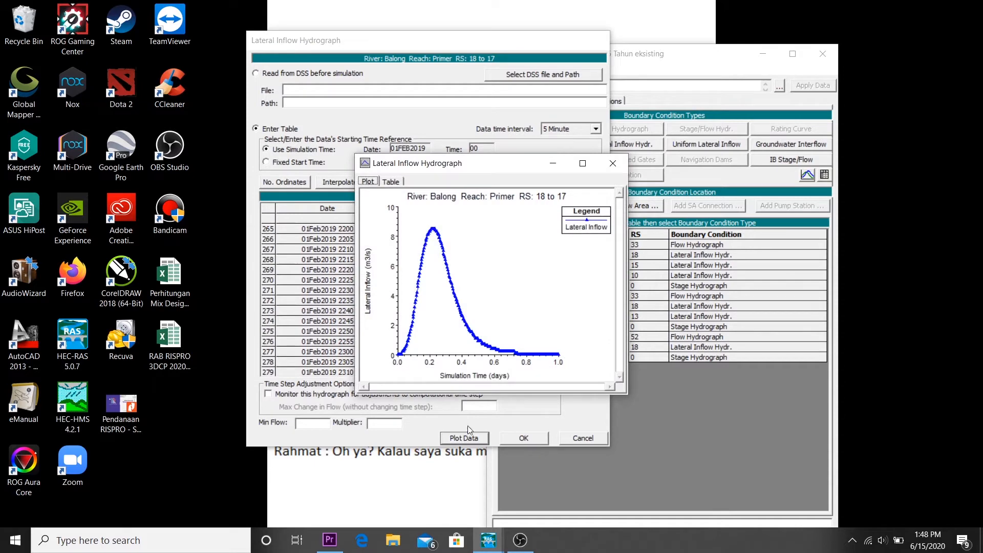
left_click(617, 165)
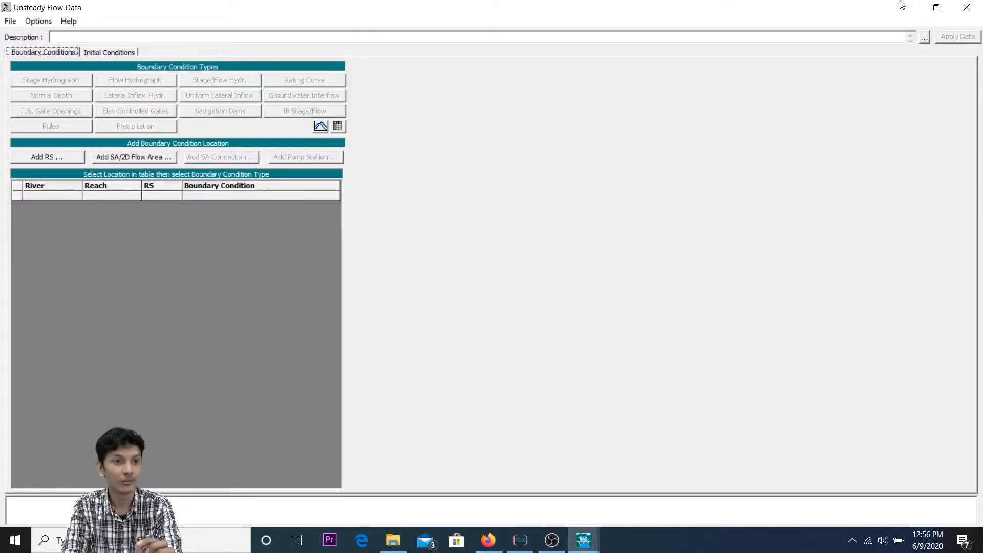
Step: Inspect the Sungai A reach, Penggal 1, in the geometric data schematic and return to the unsteady flow data
left_click(907, 8)
left_click(302, 119)
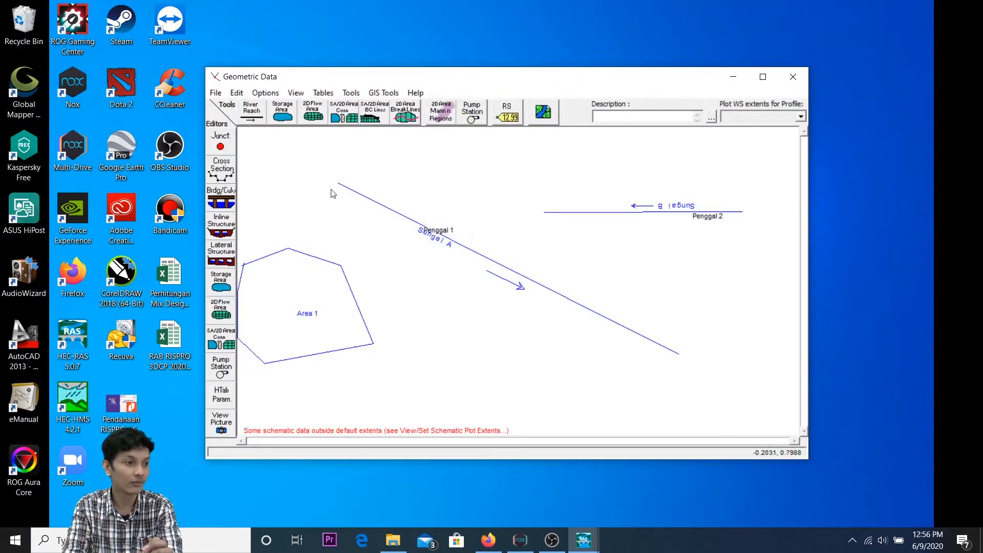
left_click(762, 76)
right_click(246, 146)
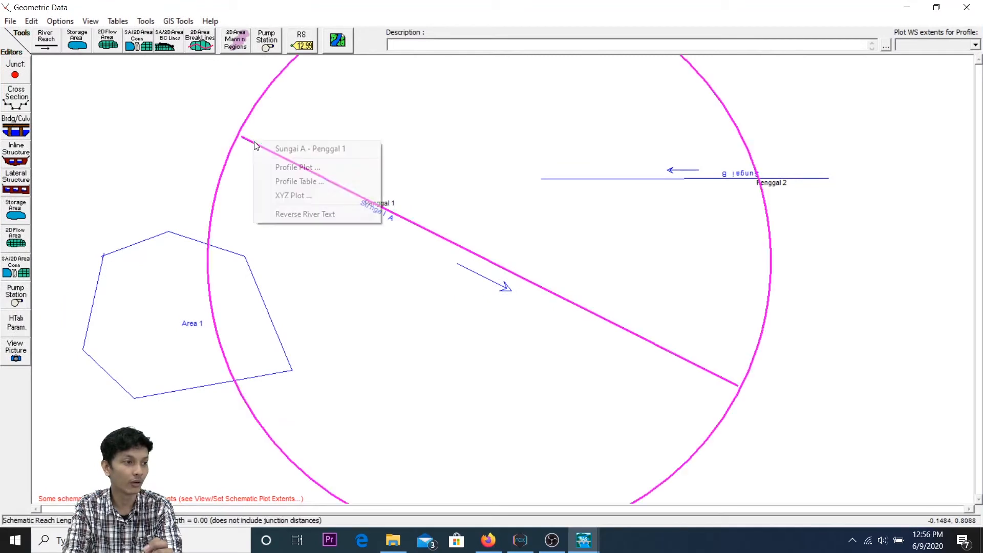
left_click(229, 132)
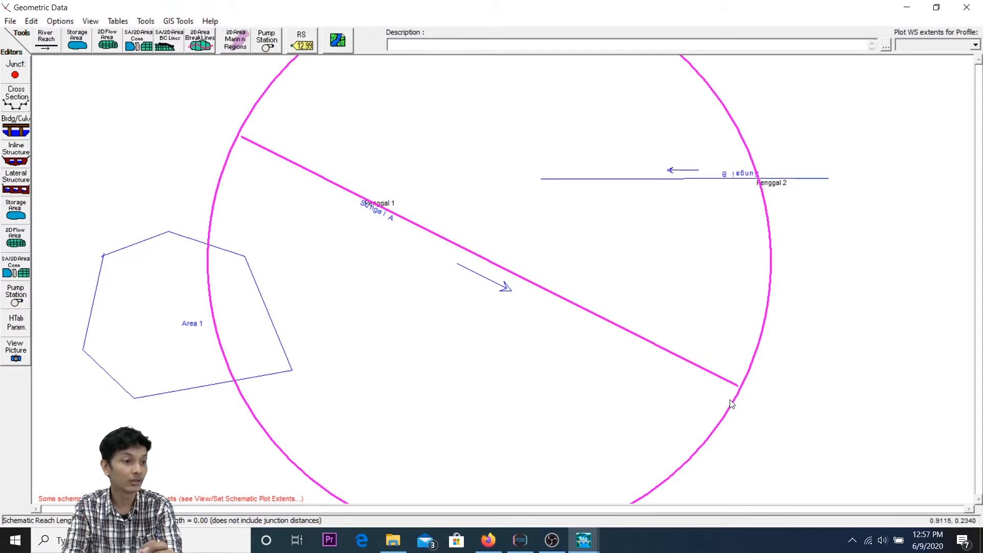
right_click(397, 219)
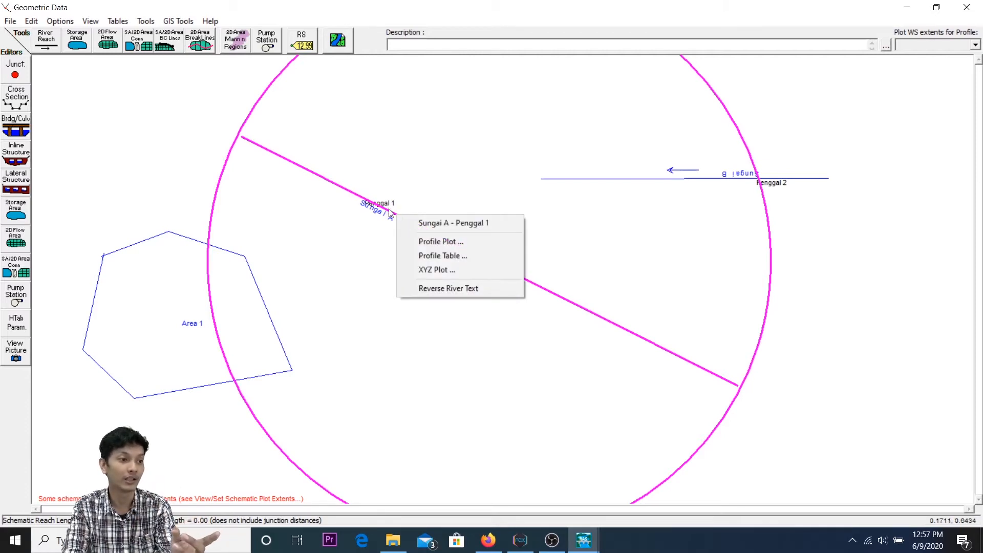
left_click(405, 200)
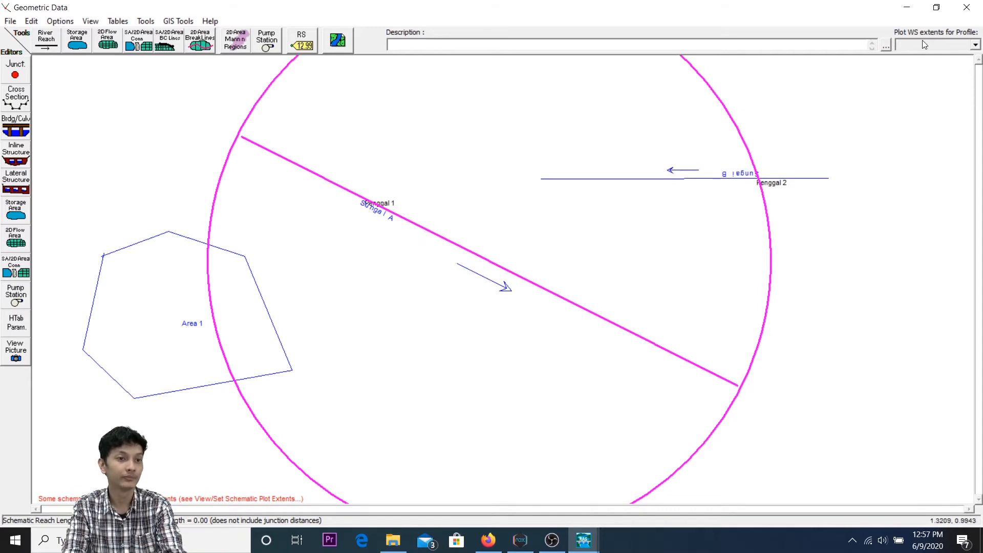
left_click(907, 8)
left_click(348, 122)
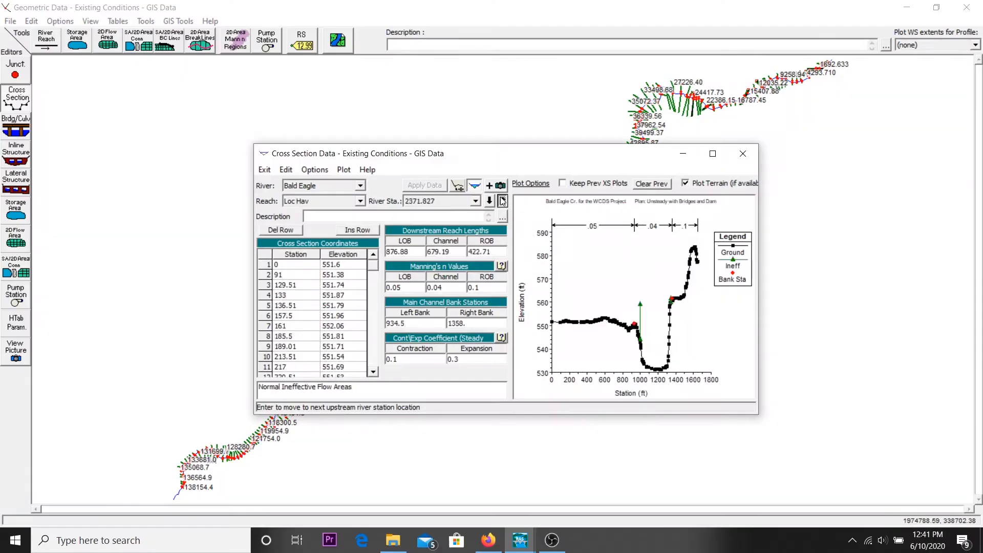
Step: View the Bald Eagle river schematic in the Existing Conditions geometry and close the geometric data editor
key("Up")
key("Up")
left_click(743, 153)
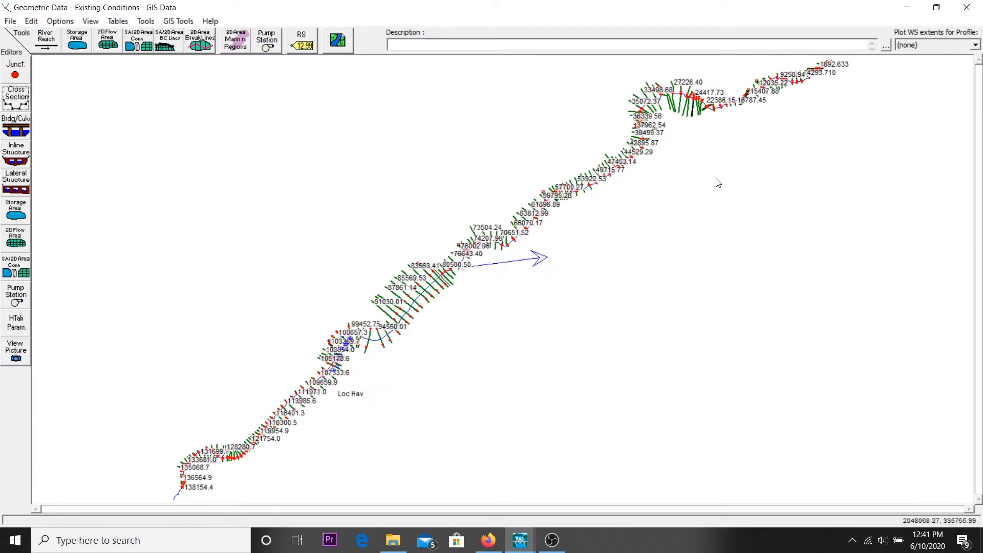
left_click(967, 7)
Step: Review the Flow Hydrograph table at Bald Eagle, reach Loc Hav, station 138154.4, and the initial conditions, closing the unsteady flow data
left_click(353, 117)
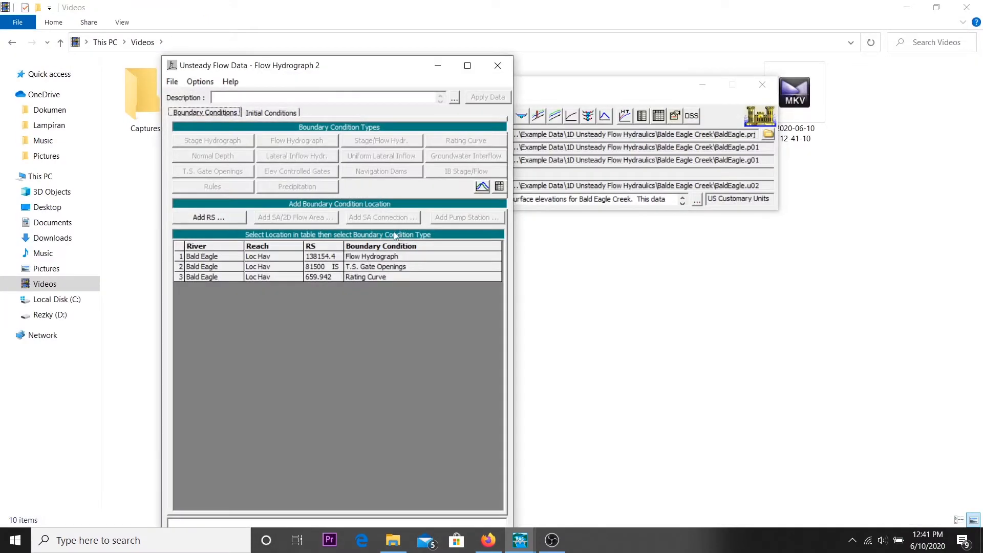
left_click(289, 140)
scroll(564, 277, "down", 20)
scroll(609, 265, "down", 4)
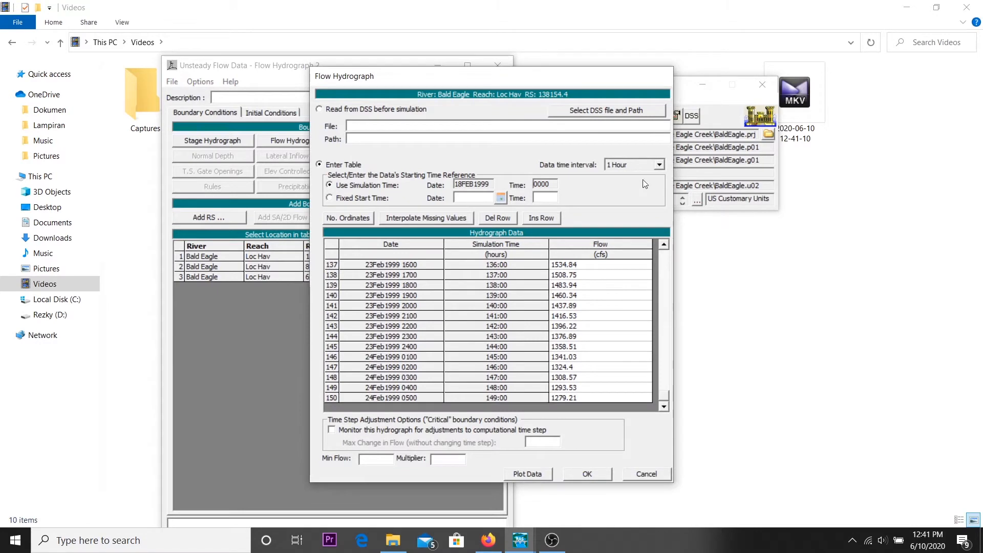
left_click(646, 474)
left_click(285, 111)
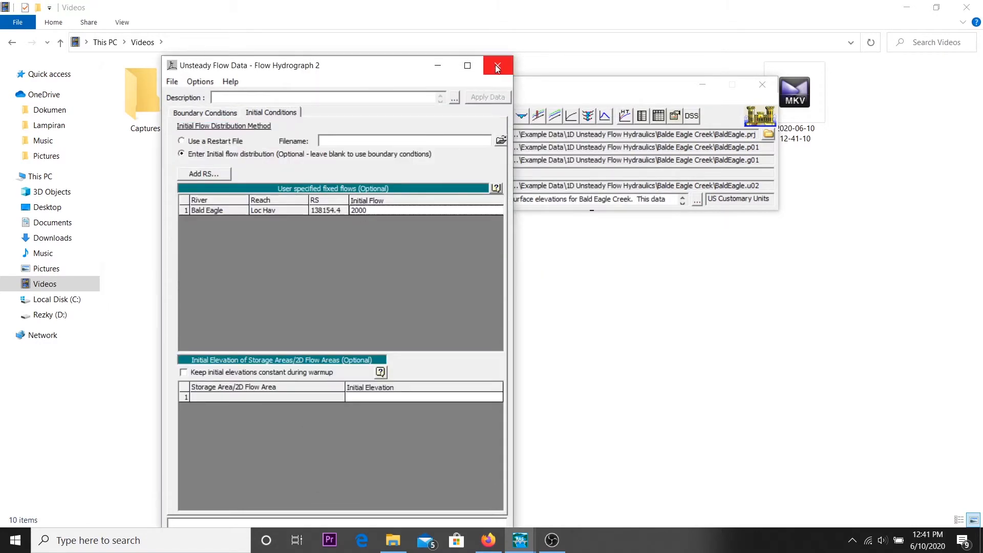
left_click(497, 65)
left_click(447, 117)
left_click(811, 137)
left_click(442, 121)
left_click(607, 158)
Step: Compute the unsteady flow simulation for the Unsteady with Bridges and Dam plan and close the computation report
left_click(430, 118)
left_click(538, 370)
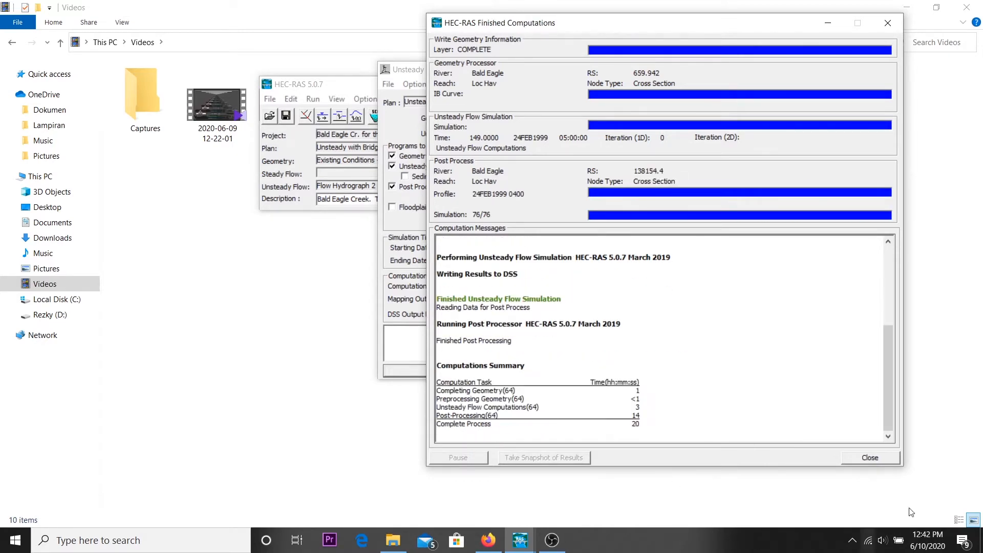
left_click(870, 457)
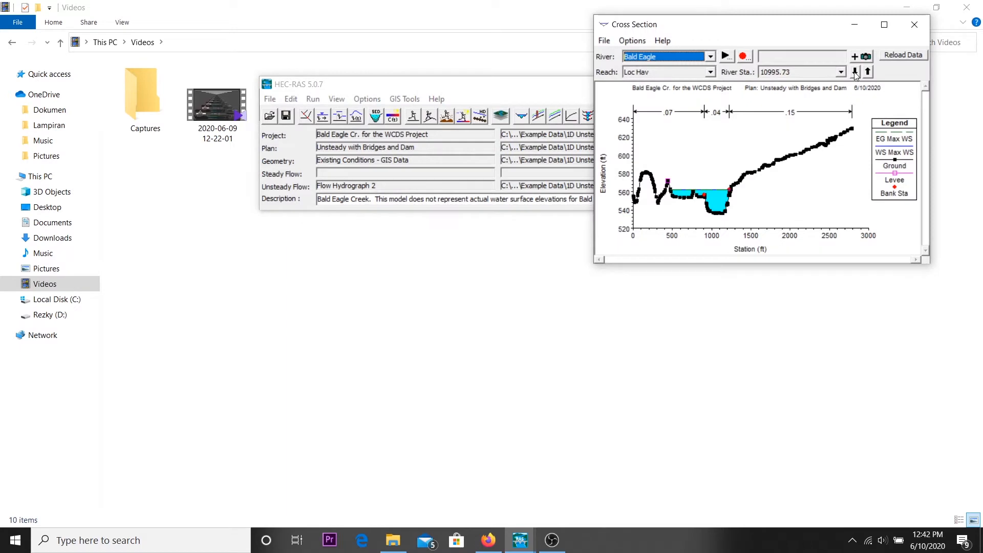
Step: Review the computed Bald Eagle, reach Loc Hav, results in the cross-section and profile plots and close the plots
left_click(856, 73)
left_click(855, 73)
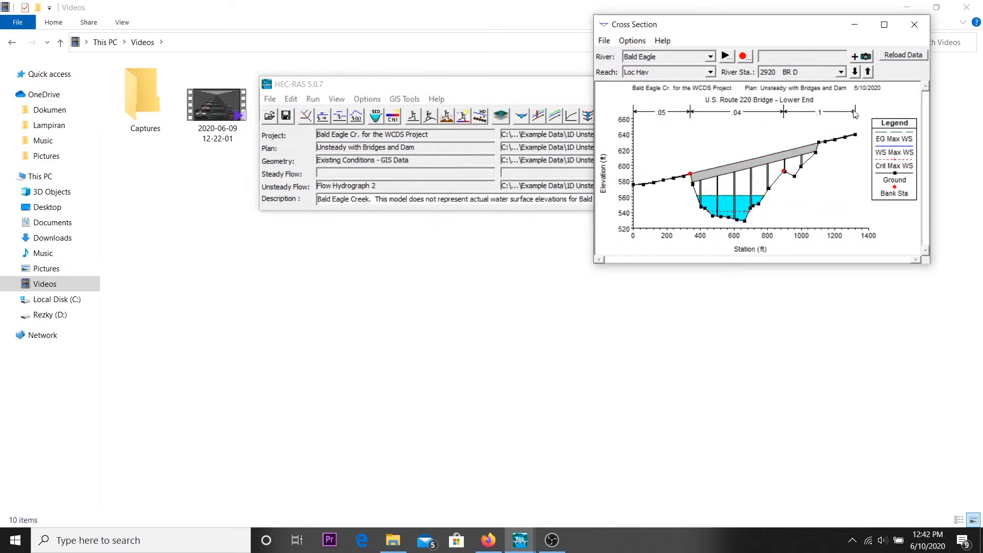
left_click(914, 24)
left_click(570, 117)
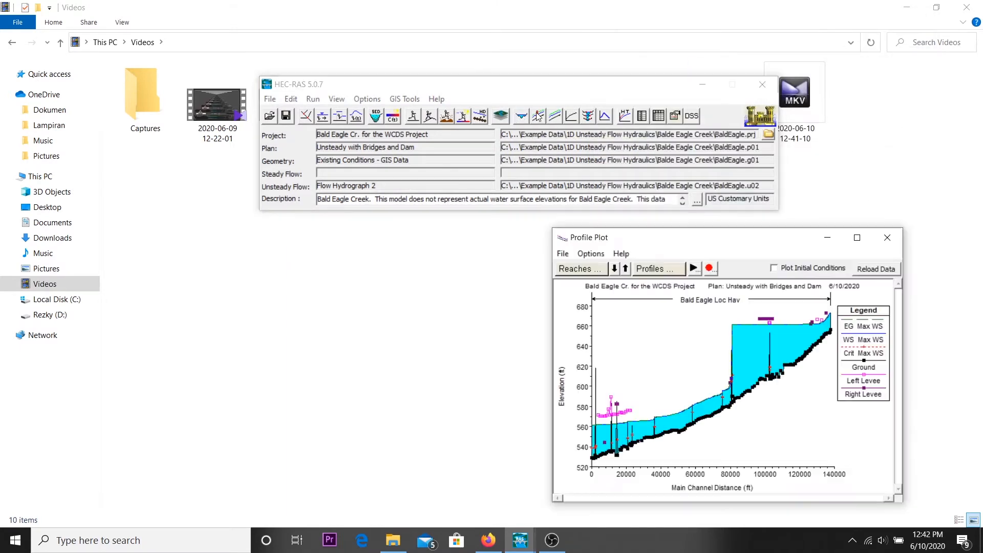
left_click(890, 240)
left_click(588, 117)
left_click(587, 145)
left_click(587, 146)
left_click(587, 146)
left_click(683, 93)
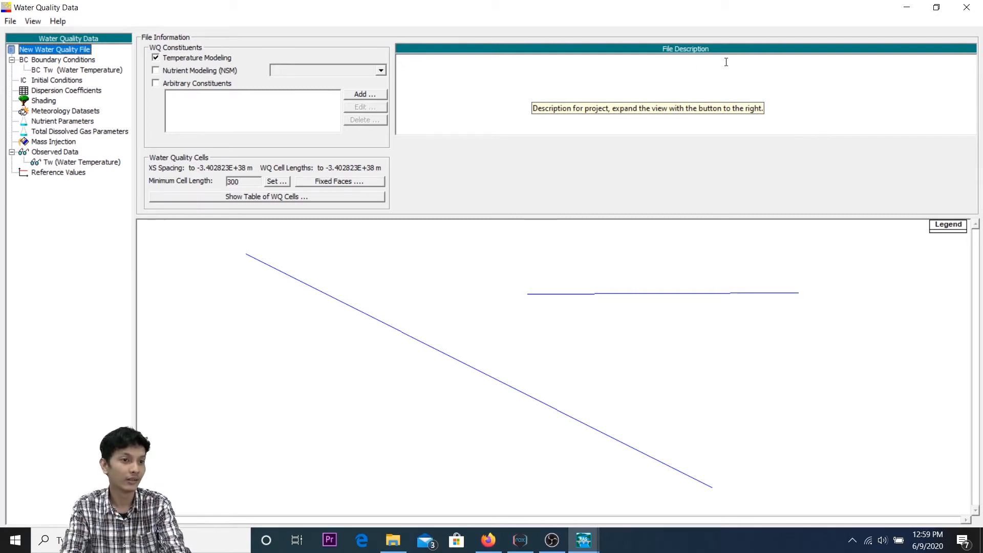
Step: Close the water quality data and enter the short ID "steady 1" in the Steady Flow Analysis
left_click(967, 7)
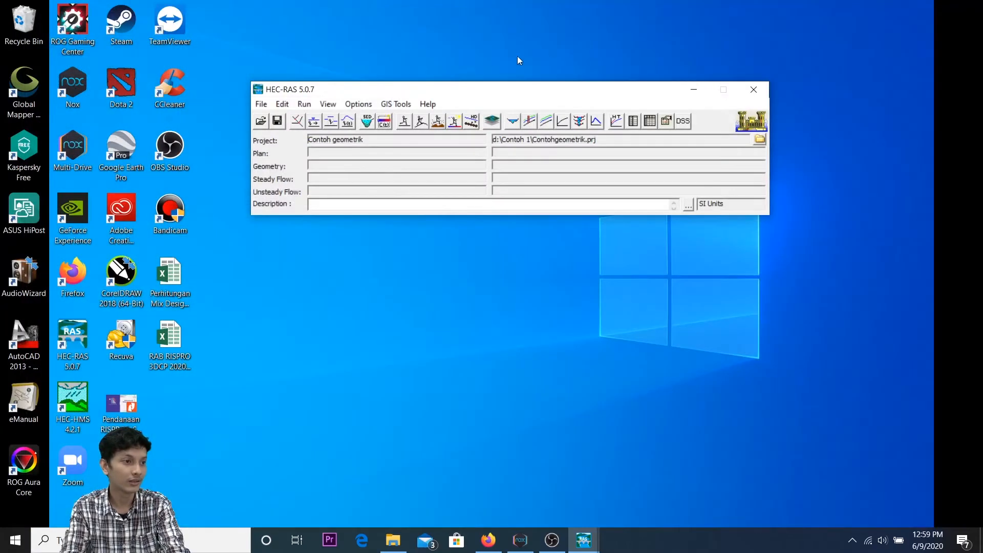
left_click(403, 125)
left_click_drag(526, 153, 612, 159)
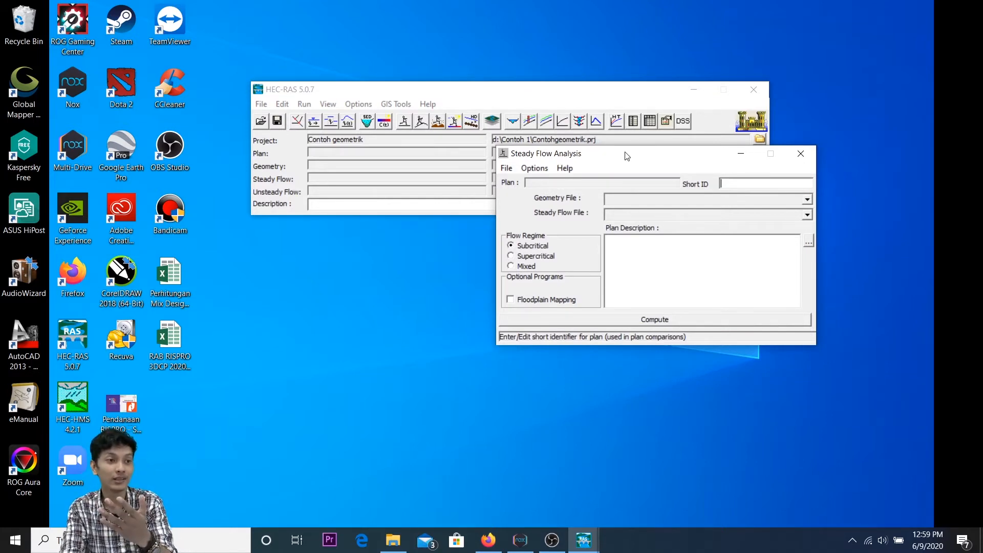
left_click_drag(627, 156, 627, 143)
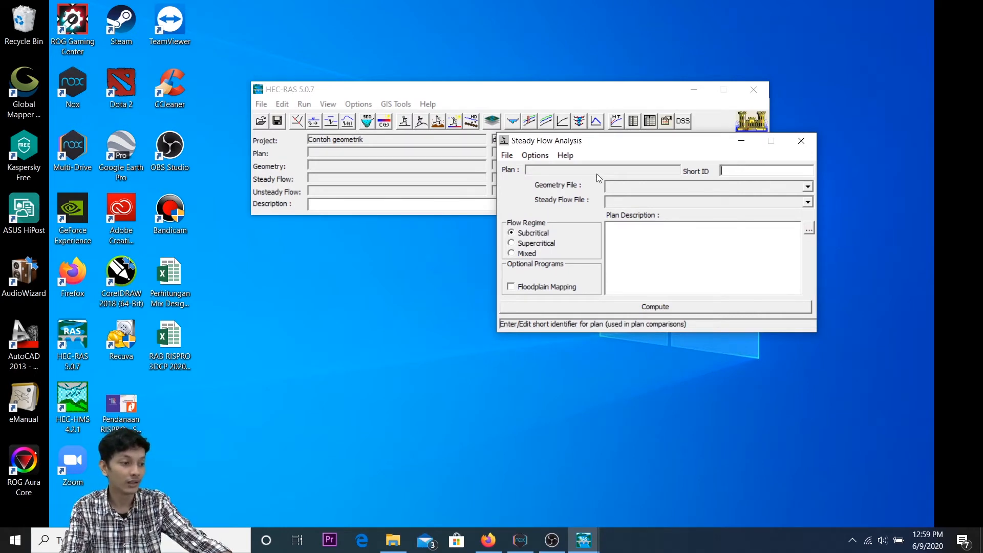
type("steady 1")
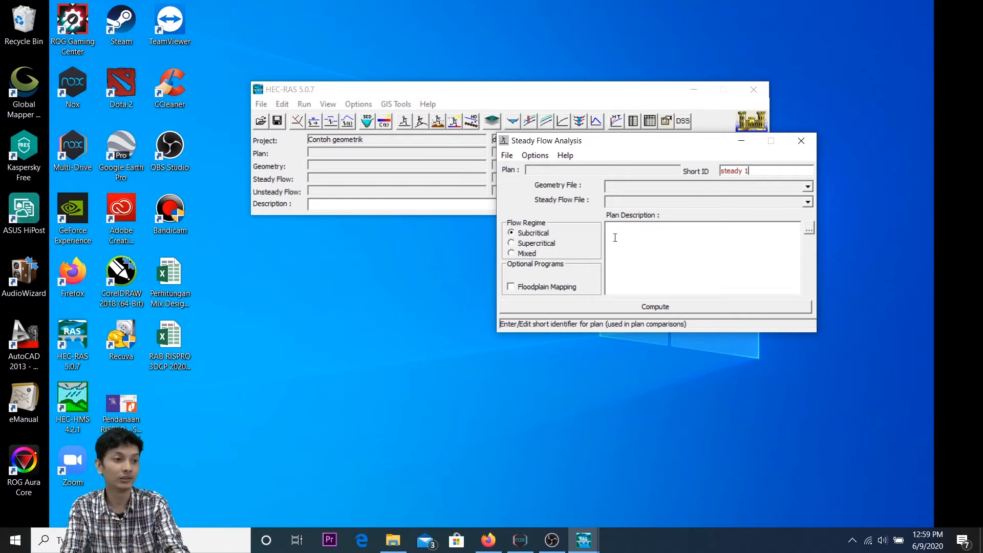
Step: Look over the plan file commands of the Steady Flow Analysis and close the analysis
left_click(507, 156)
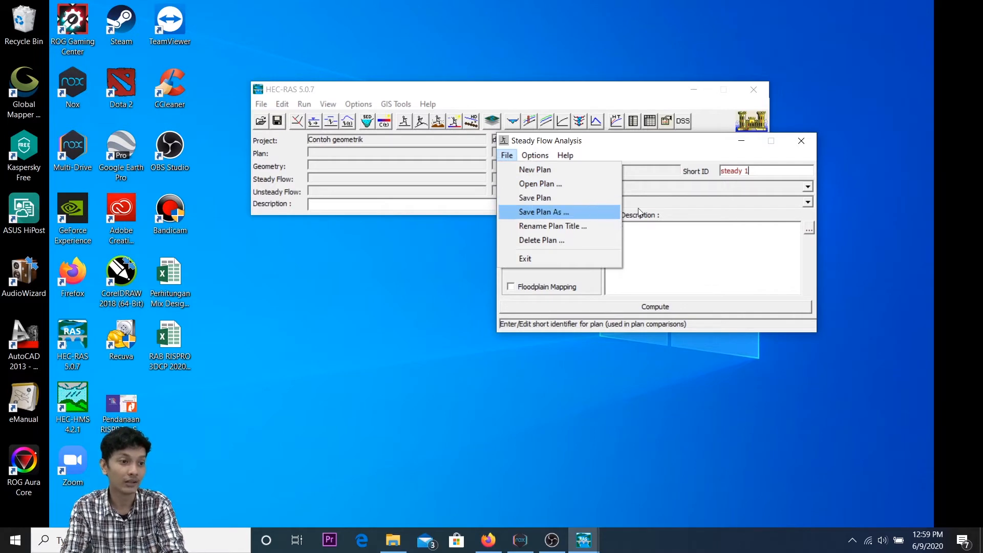
left_click(707, 232)
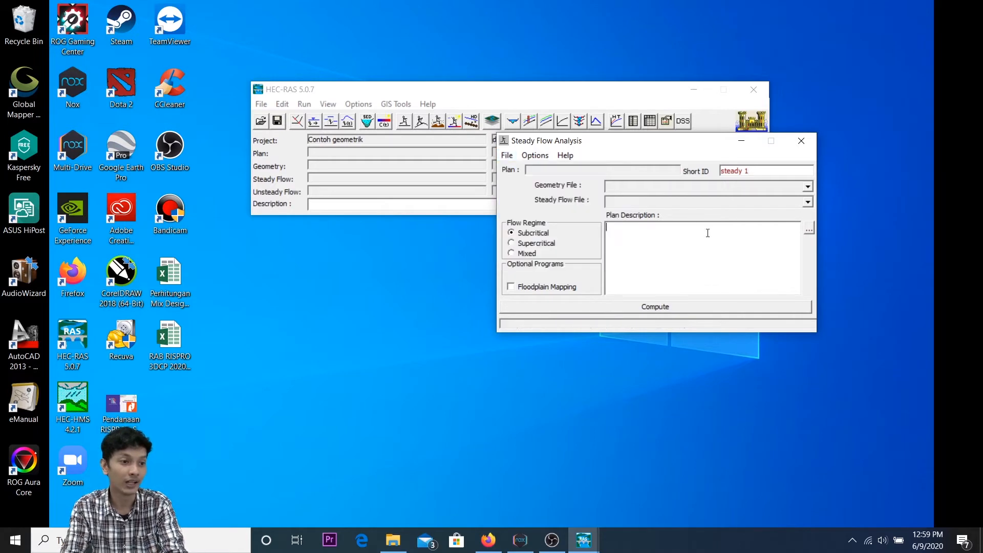
left_click(801, 141)
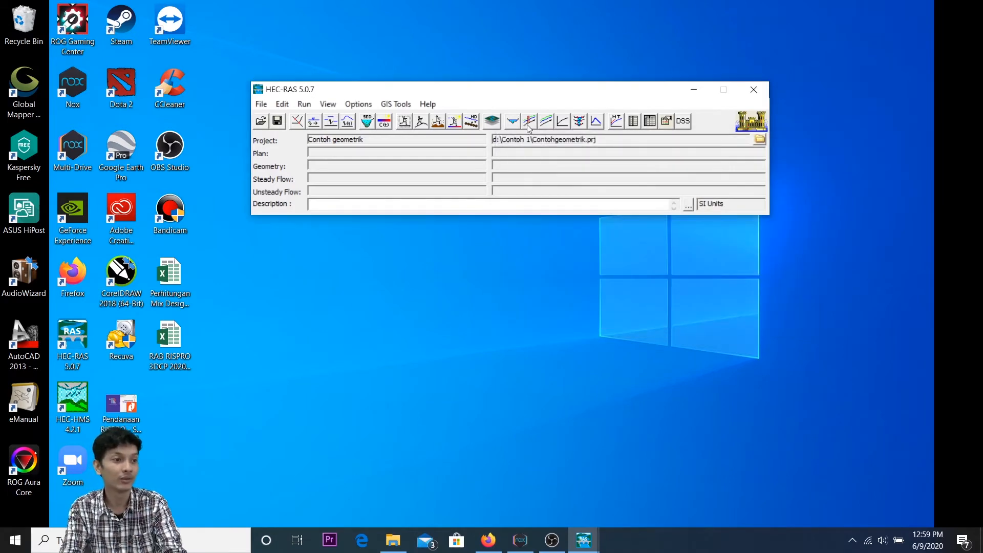
Step: Open the Unsteady Flow Analysis and enter "unsteady 1" as the plan's short ID
left_click(438, 123)
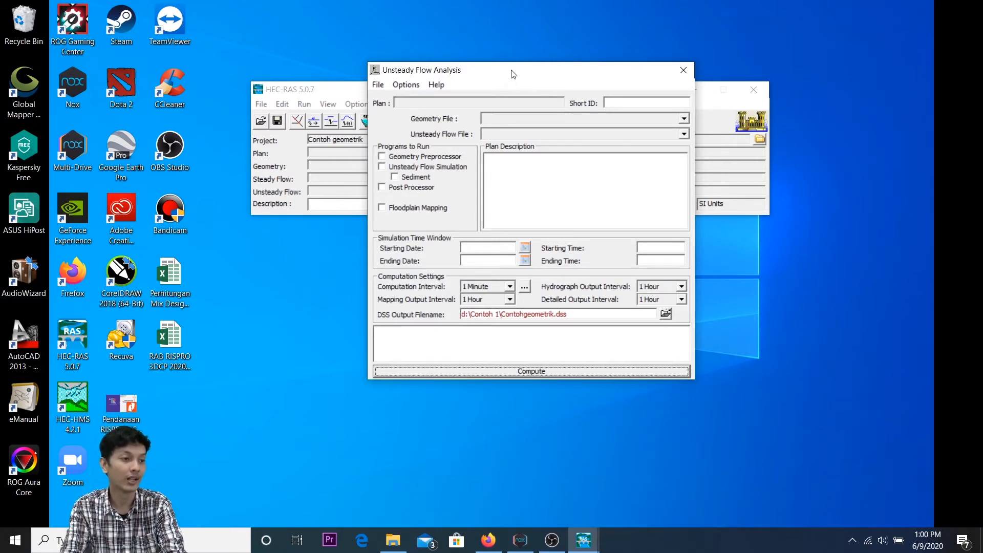
left_click_drag(513, 74, 523, 74)
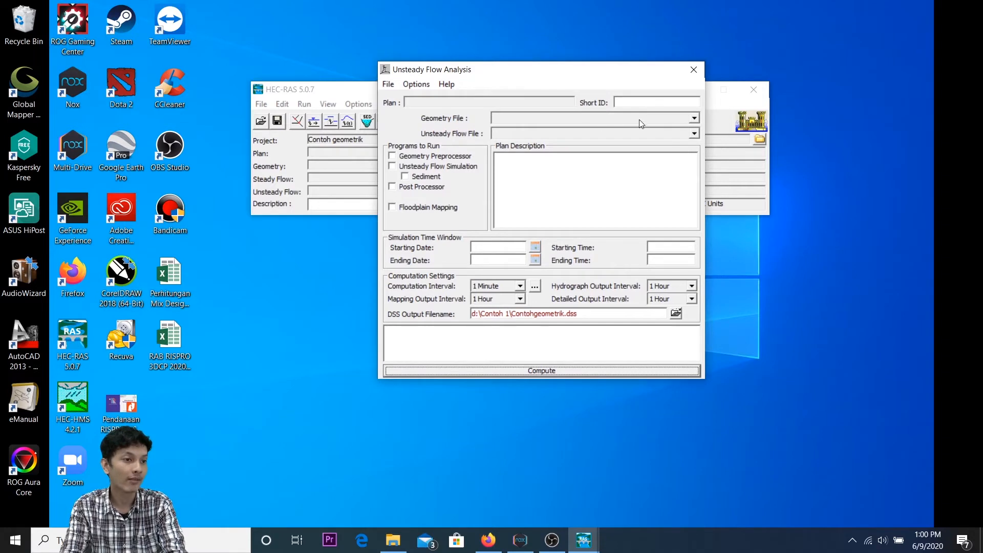
left_click(651, 104)
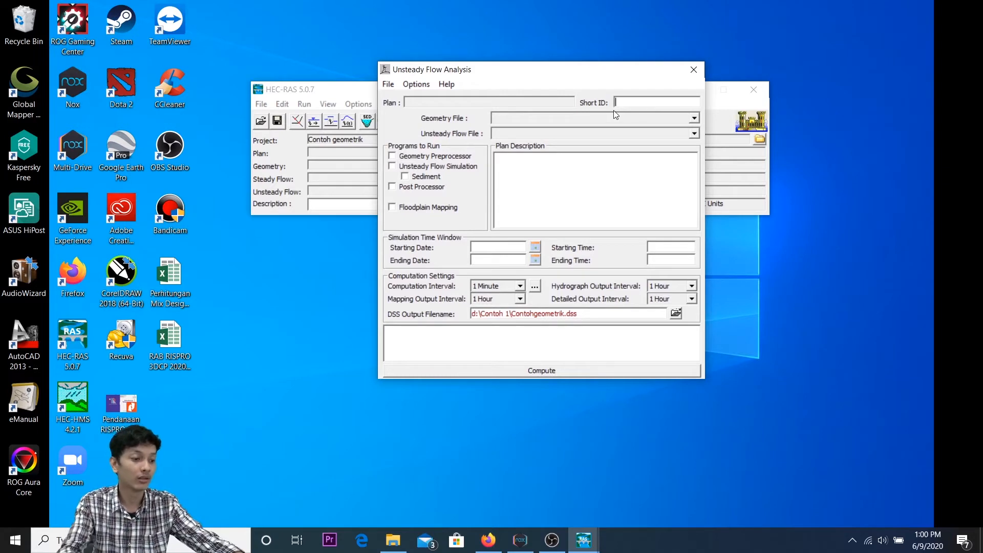
type("unsteady 1")
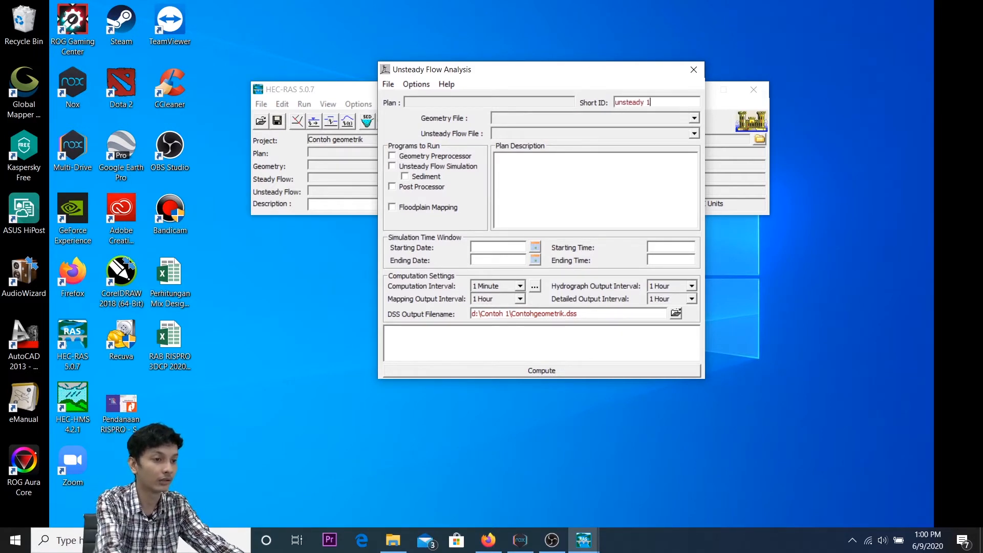
Step: Enable Geometry Preprocessor, Unsteady Flow Simulation, Post Processor and Floodplain Mapping as the programs to run
left_click(457, 156)
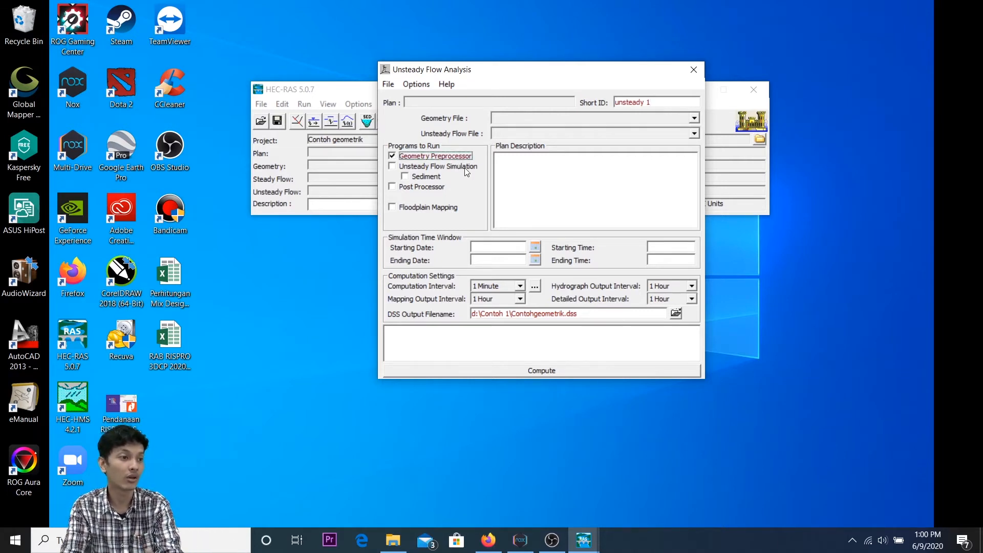
left_click(466, 170)
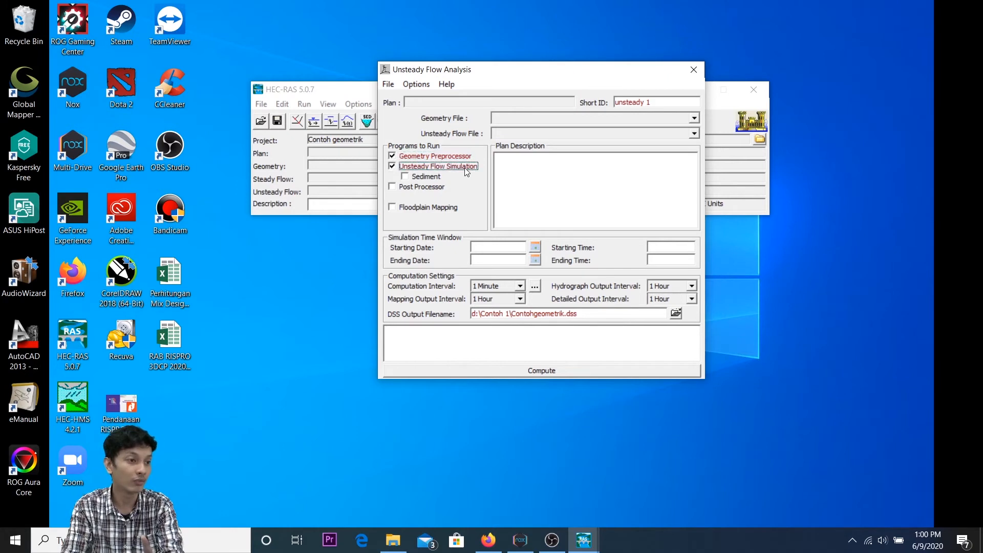
left_click(434, 188)
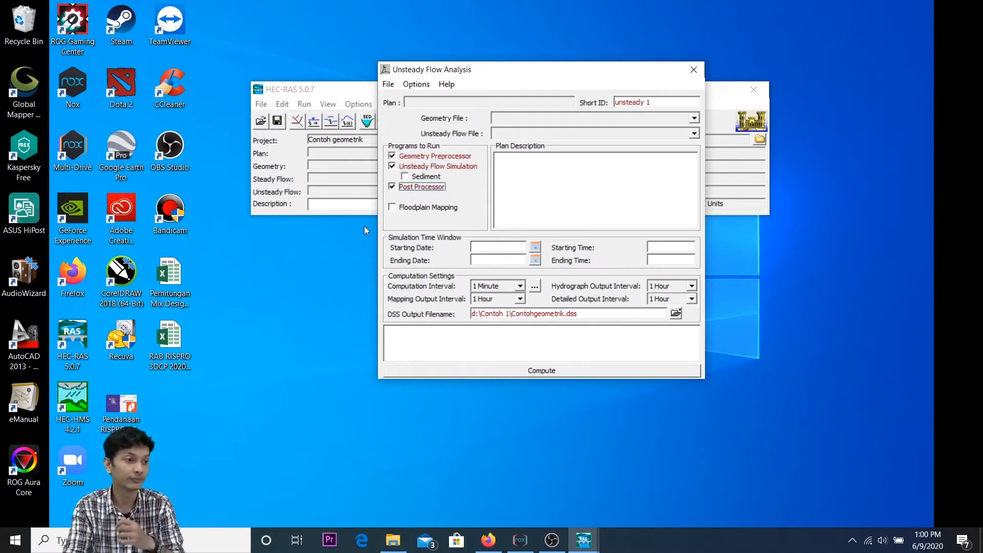
left_click(440, 209)
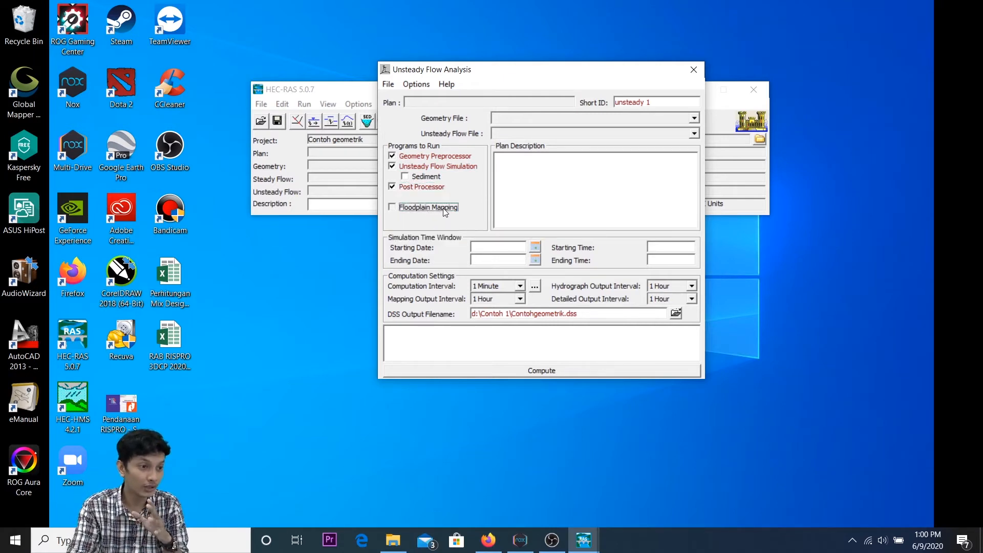
Step: Set the simulation time window's starting date to 01SEP2008 and ending date to 02SEP2008
left_click(502, 249)
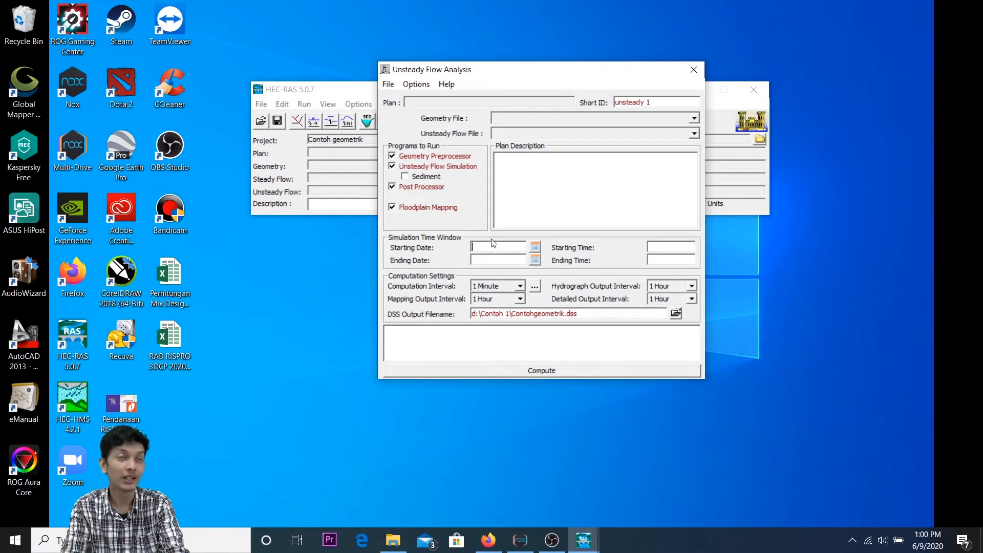
left_click(535, 246)
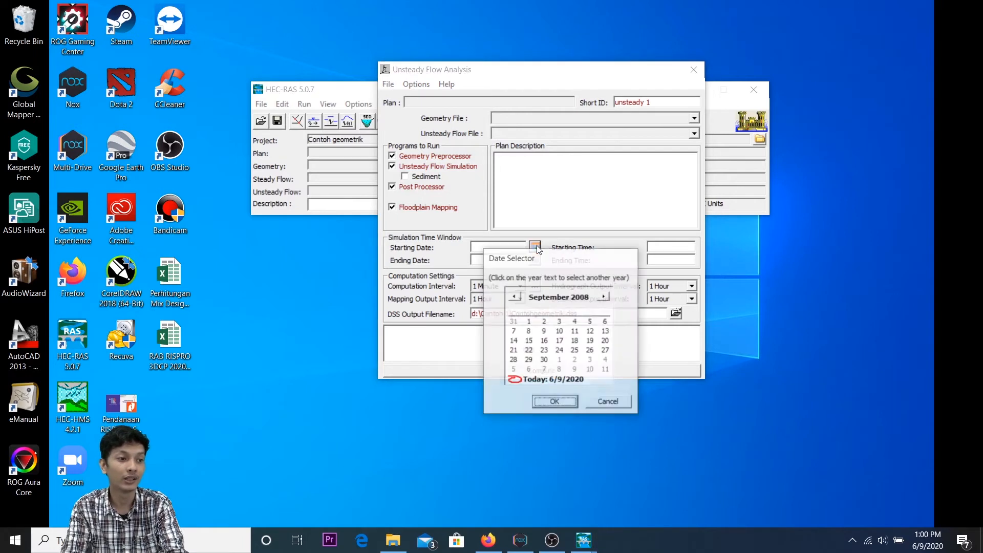
left_click(529, 323)
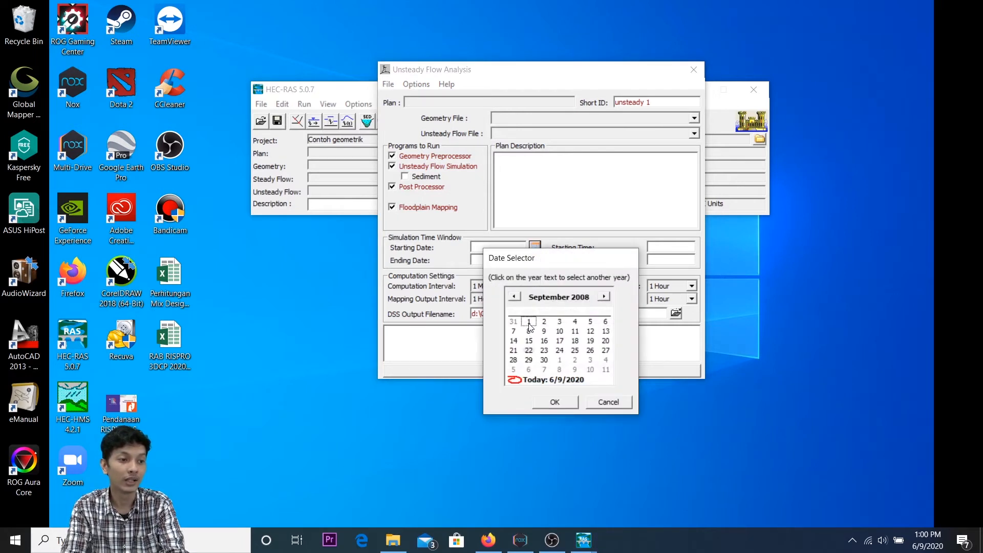
left_click(556, 406)
left_click(535, 260)
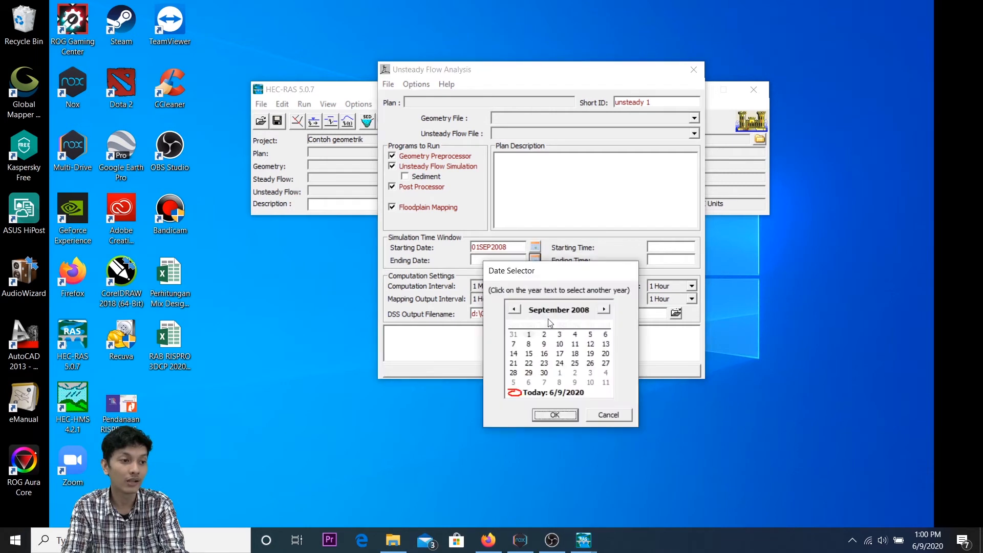
left_click(544, 334)
left_click(574, 416)
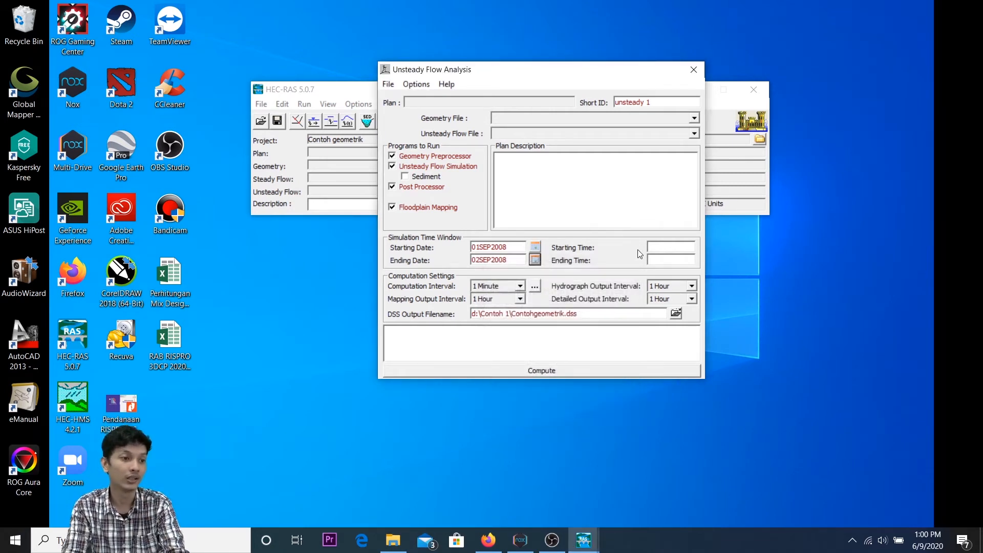
Step: Set the simulation's starting time to 0000 and ending time to 2400, and look through the computation interval choices
left_click(661, 243)
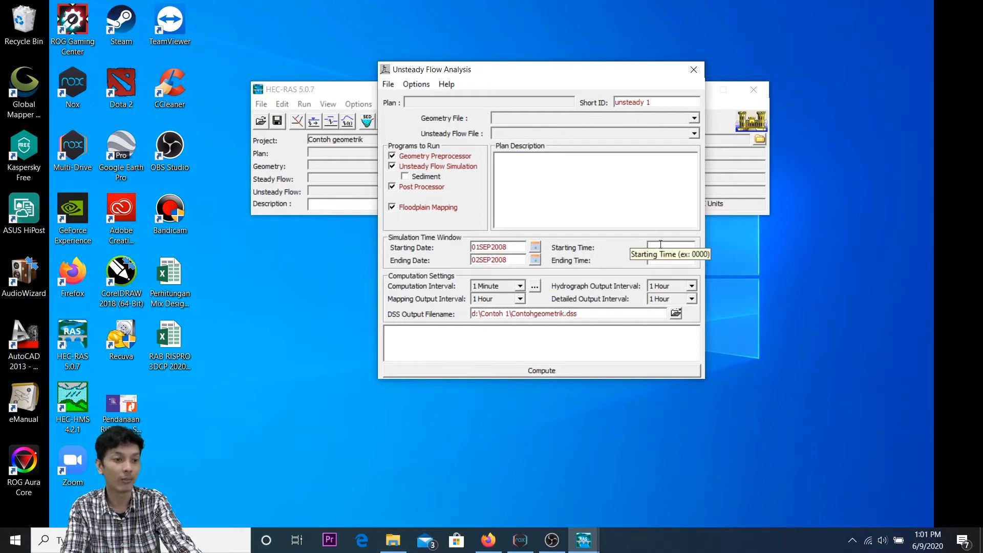
type("0000")
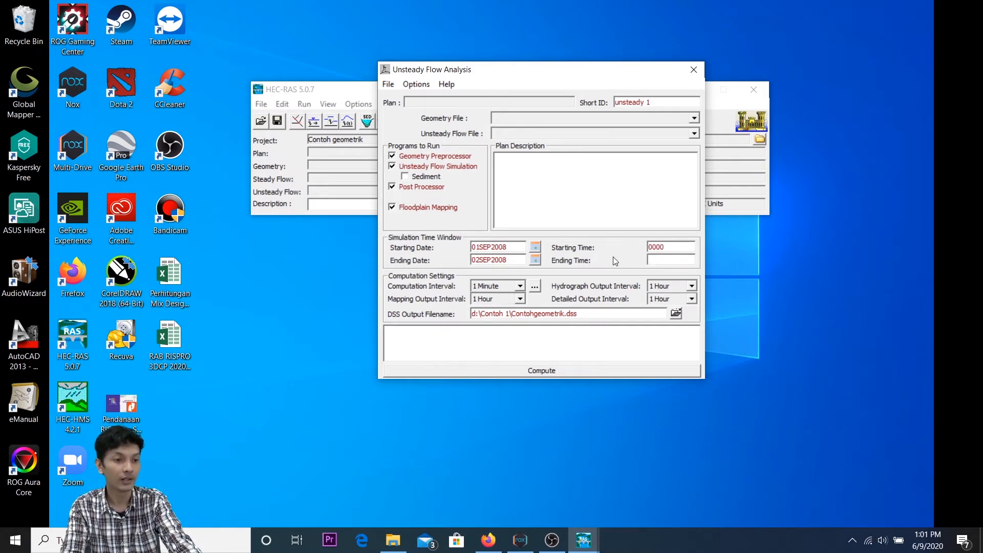
type("2400")
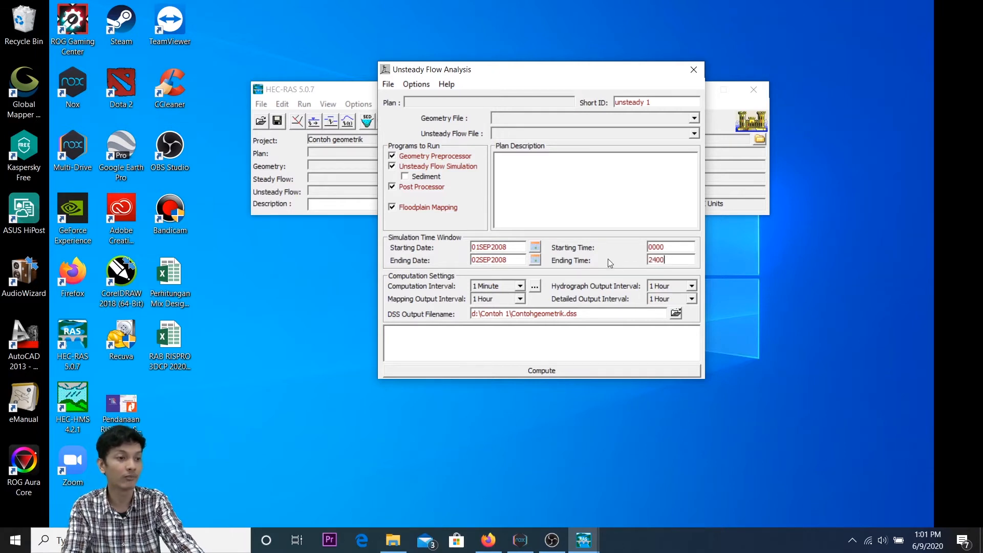
left_click(510, 289)
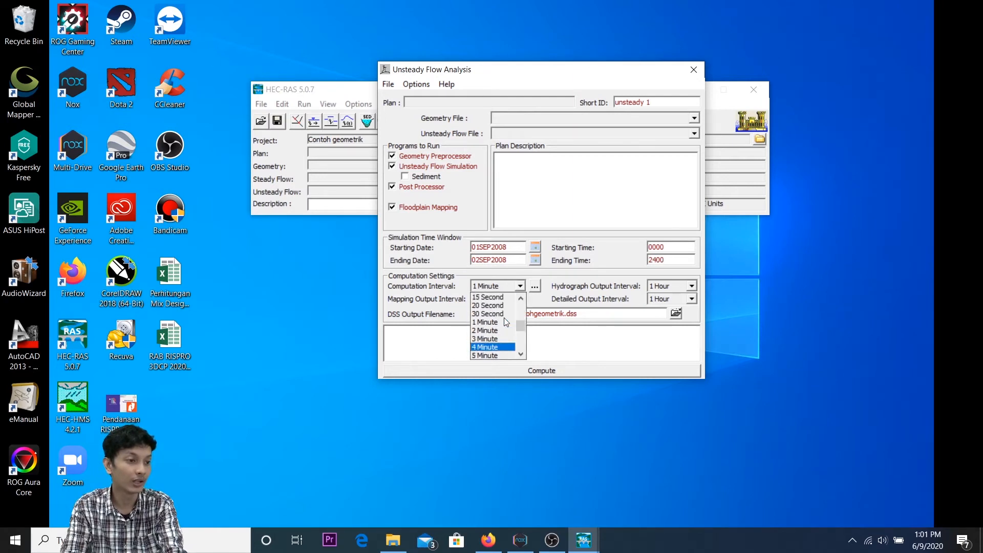
scroll(504, 321, "up", 1)
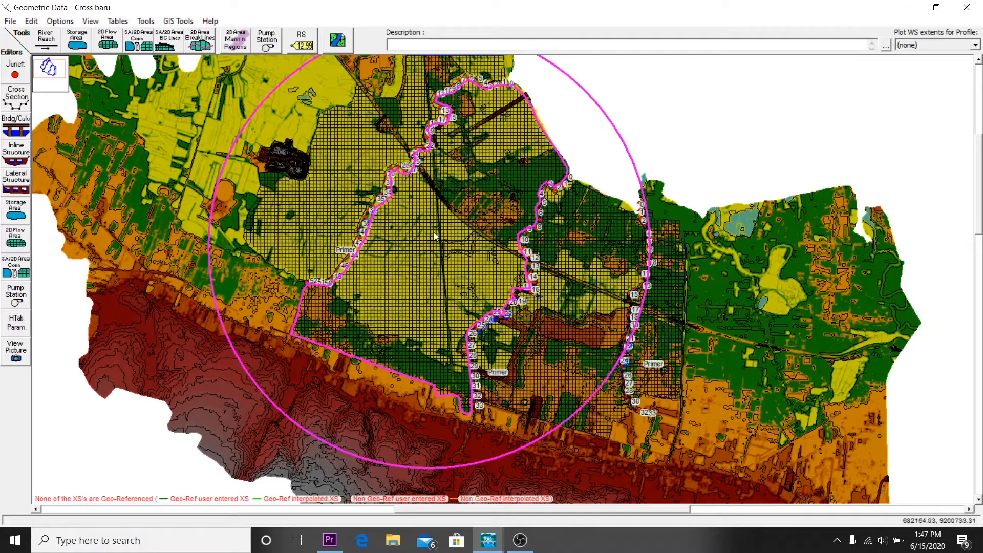
Step: Generate computation points for the 2D flow area DAS 2 with DX and DY spacing of 10
right_click(435, 235)
left_click(468, 273)
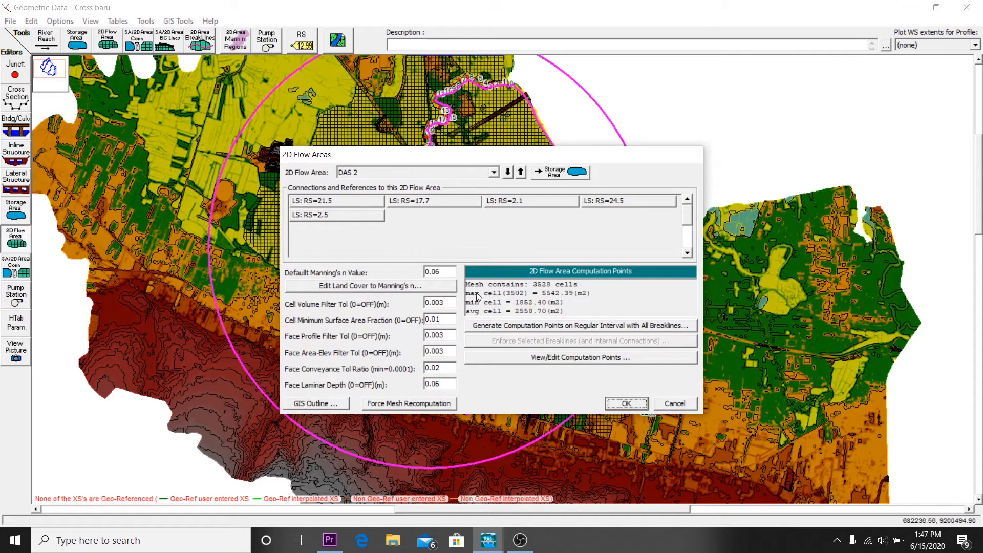
left_click(519, 327)
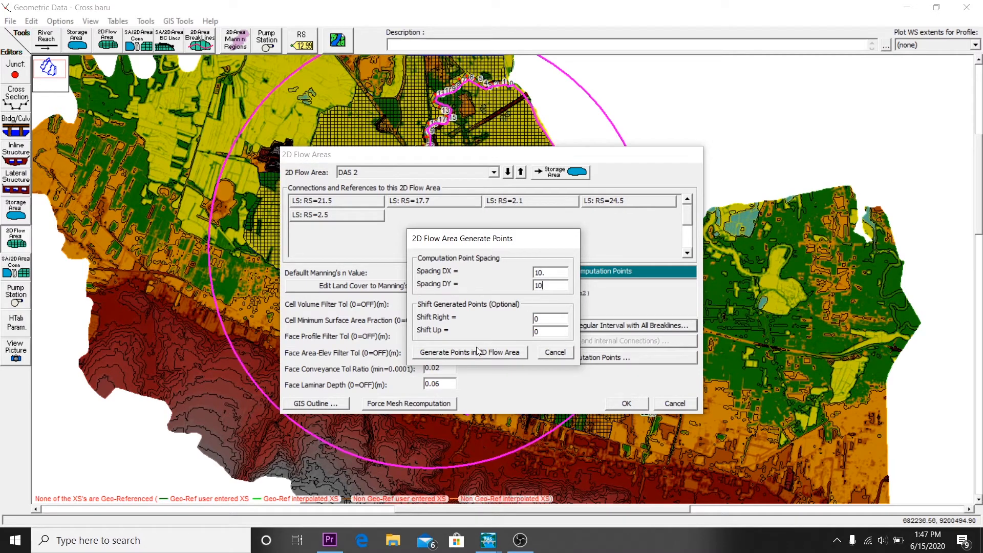
left_click(515, 353)
left_click(532, 312)
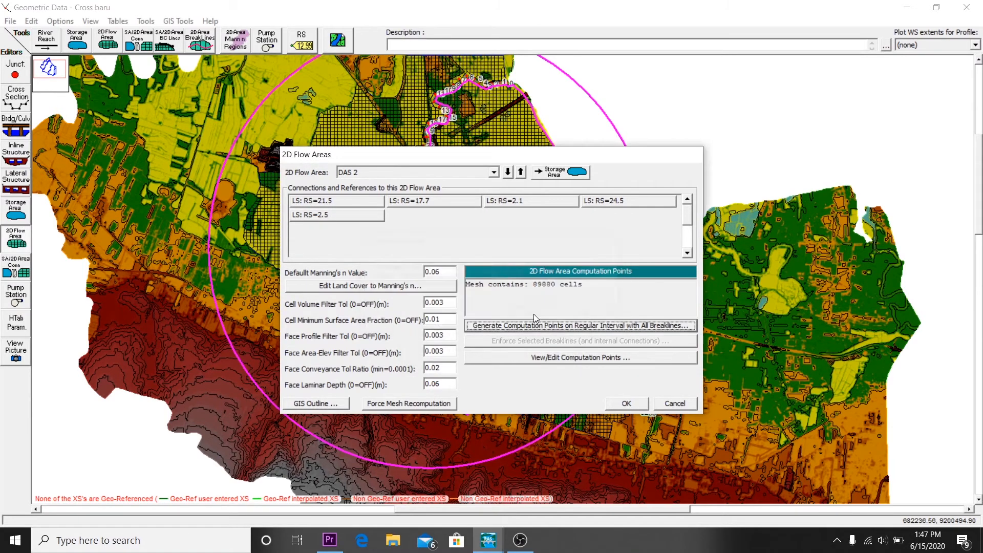
Step: Force a mesh recomputation for the 2D flow area DAS 2, save its data and examine the refined cells along the river
left_click(420, 404)
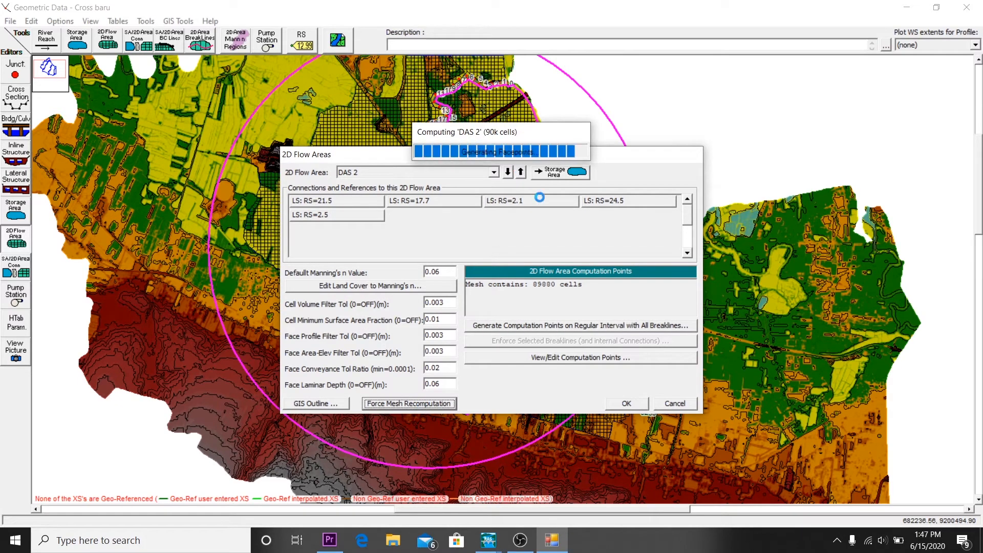
left_click(626, 404)
scroll(389, 274, "up", 2)
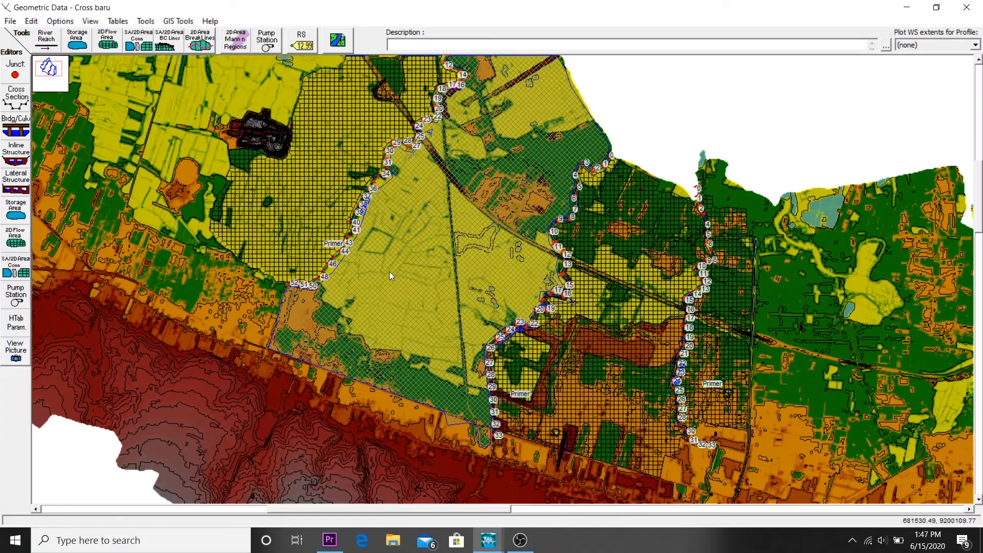
left_click(344, 264)
left_click(108, 312)
left_click_drag(108, 312, 198, 377)
scroll(293, 379, "up", 3)
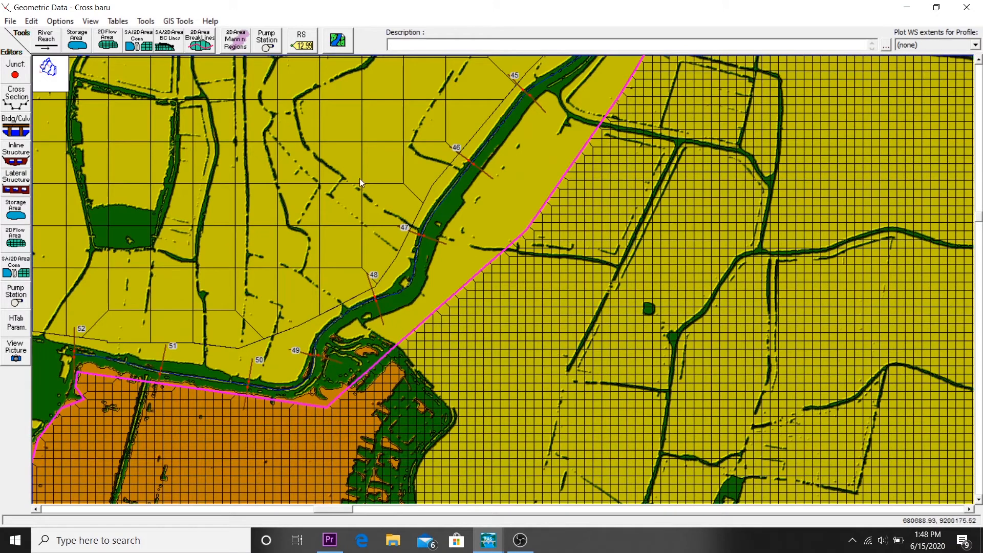
Step: Turn off the terrain plot among the geometry schematic's background layers so only the mesh and river lines are drawn
left_click(337, 40)
left_click(503, 277)
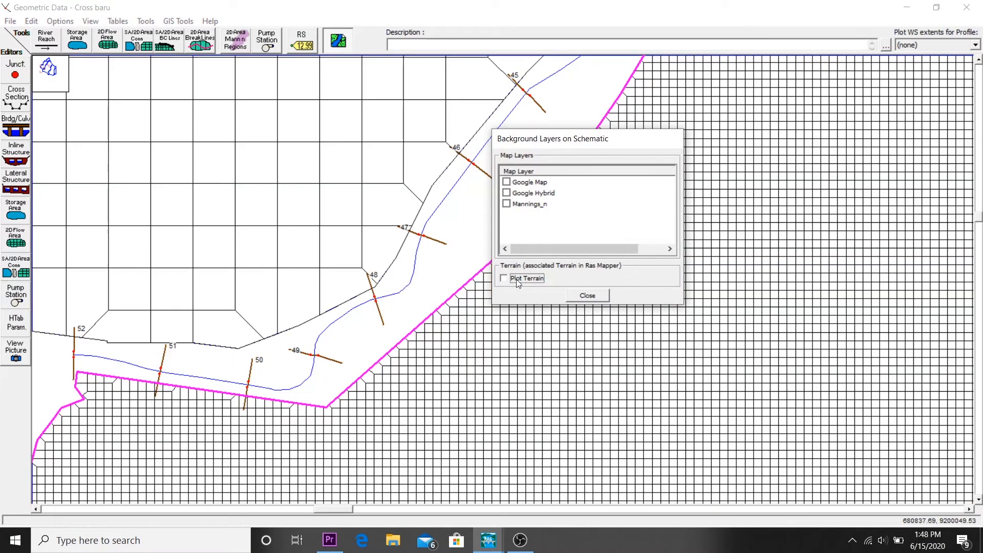
left_click(585, 295)
scroll(432, 290, "down", 4)
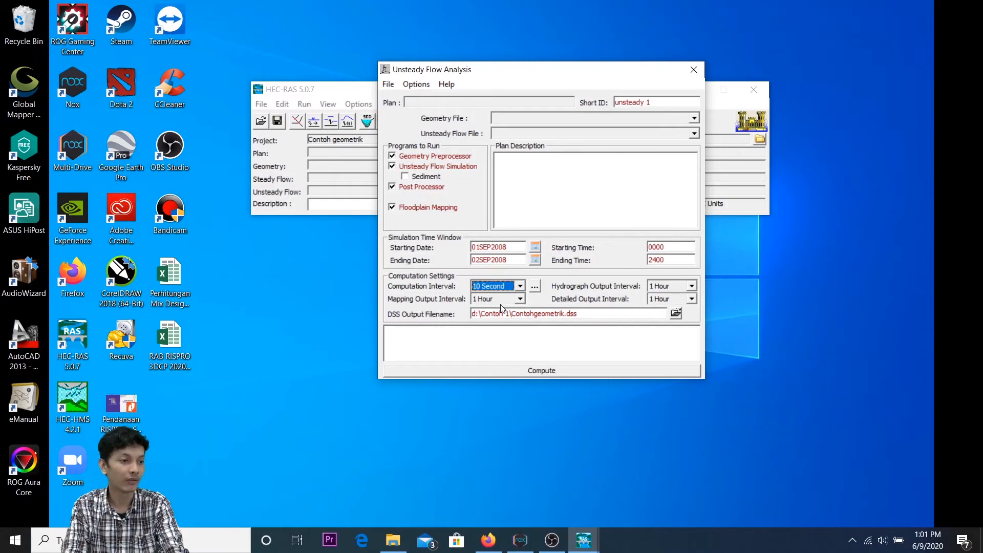
Step: Look through the mapping output interval choices and close the unsteady flow analysis settings
left_click(505, 303)
left_click(565, 292)
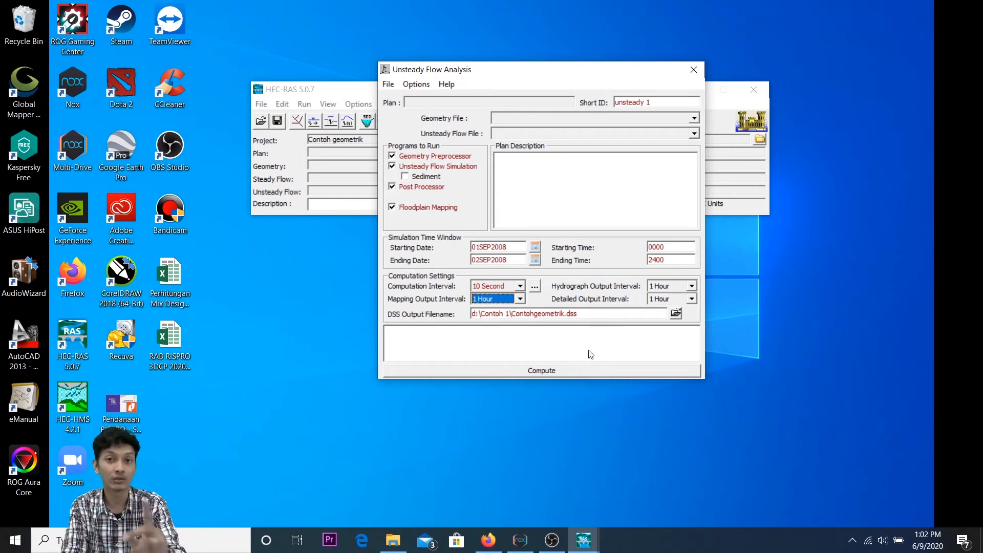
left_click(694, 70)
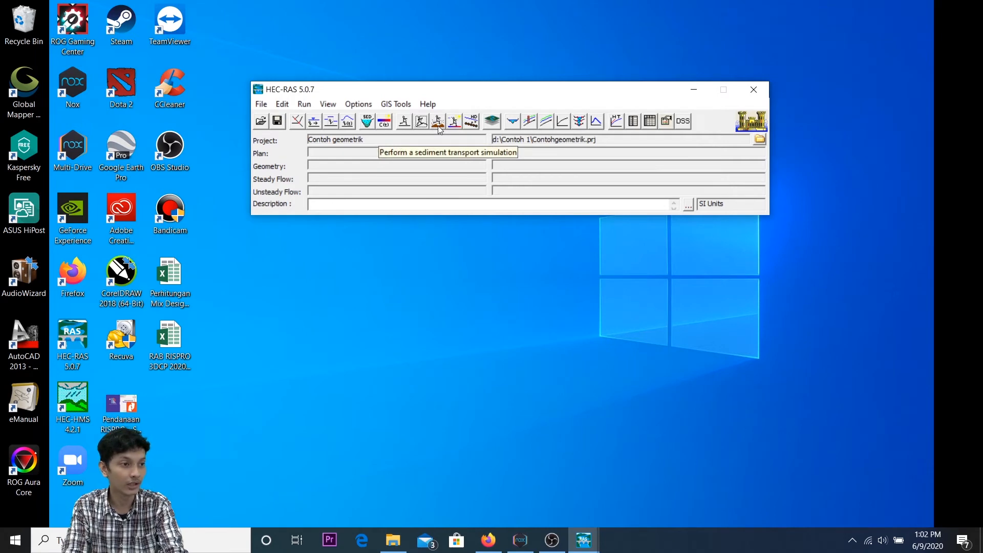
Step: View the Sediment Transport Analysis and Water Quality Analysis settings, closing each window after viewing
left_click(437, 123)
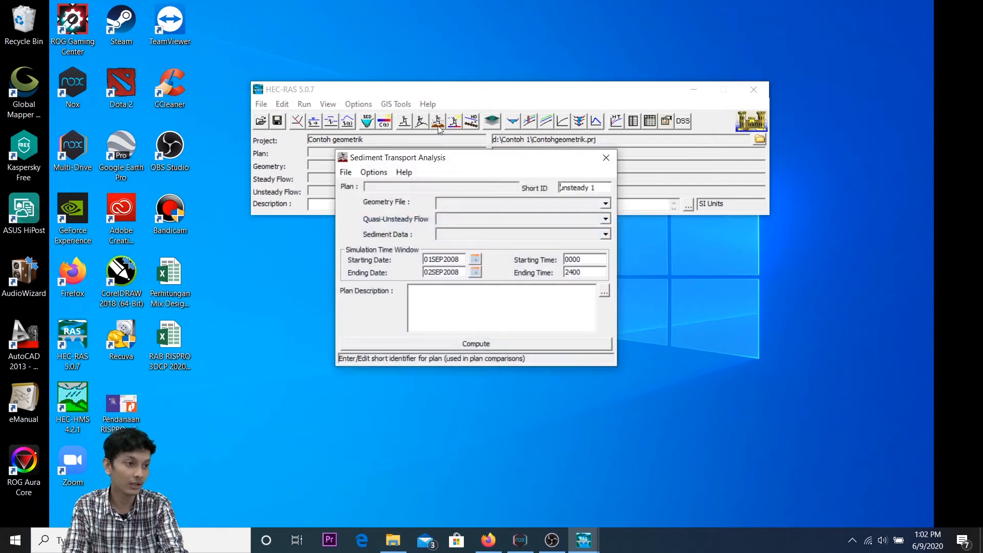
left_click(607, 157)
left_click(454, 121)
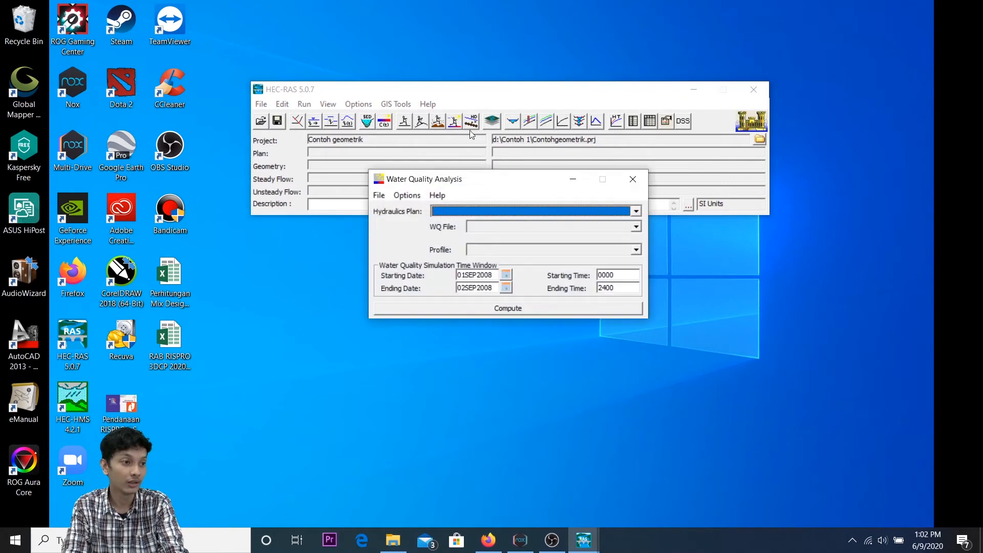
left_click(625, 188)
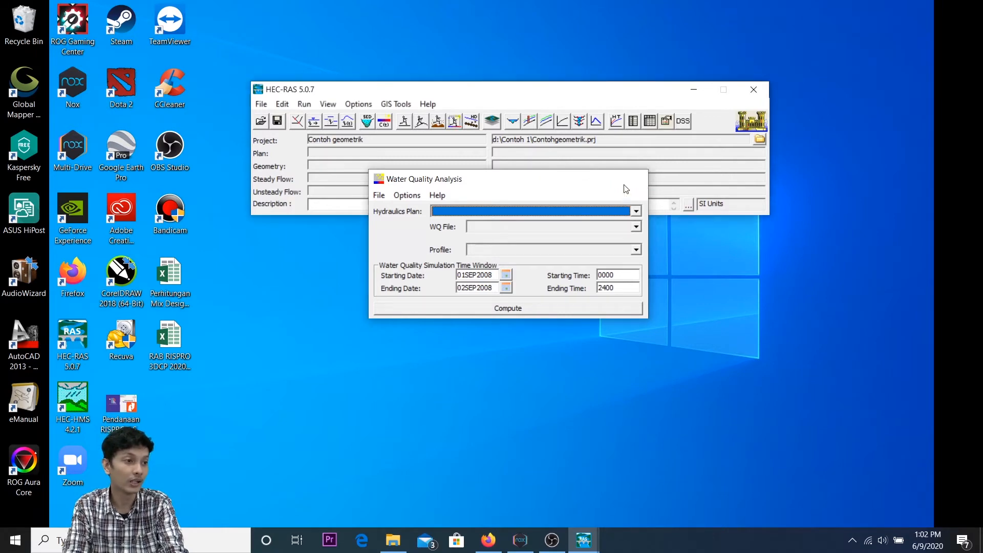
Step: View the Bridge Scour abutment toe station fields in Hydraulic Design, and briefly open RAS Mapper for the current project
left_click(472, 122)
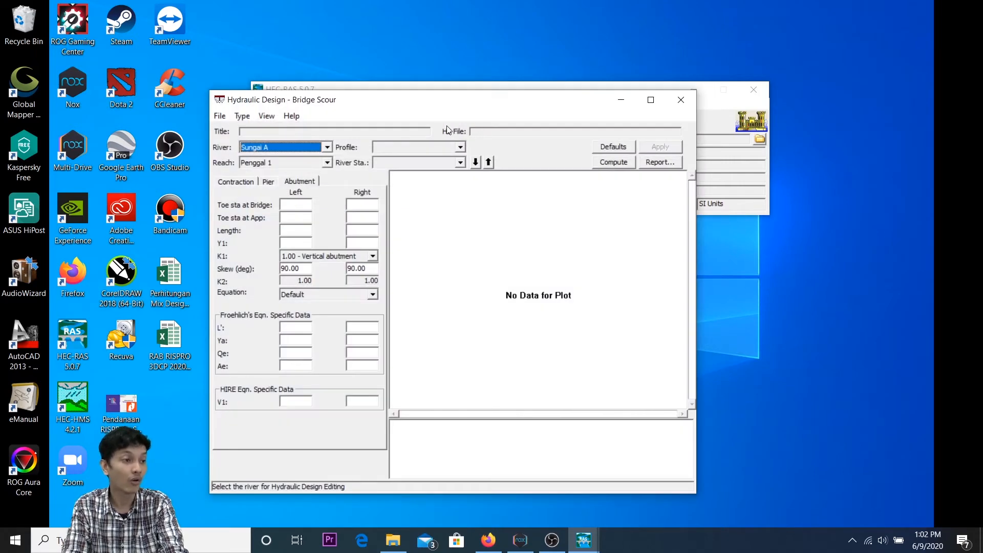
left_click_drag(430, 106, 482, 77)
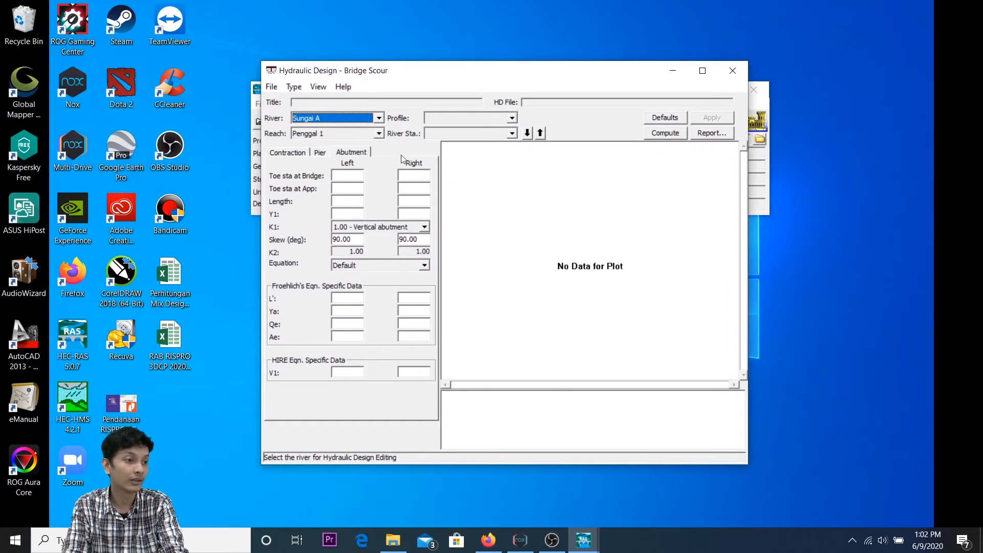
left_click(357, 176)
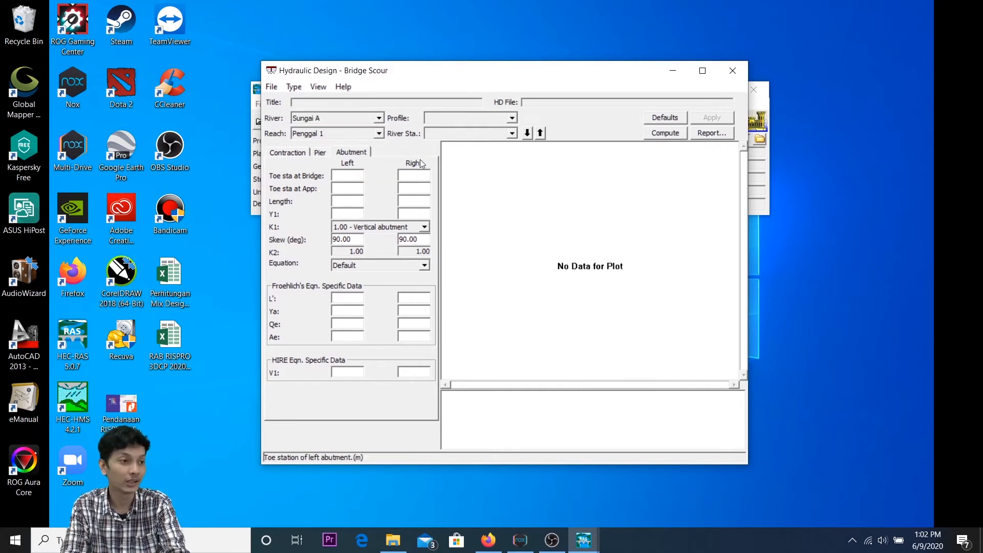
left_click(425, 177)
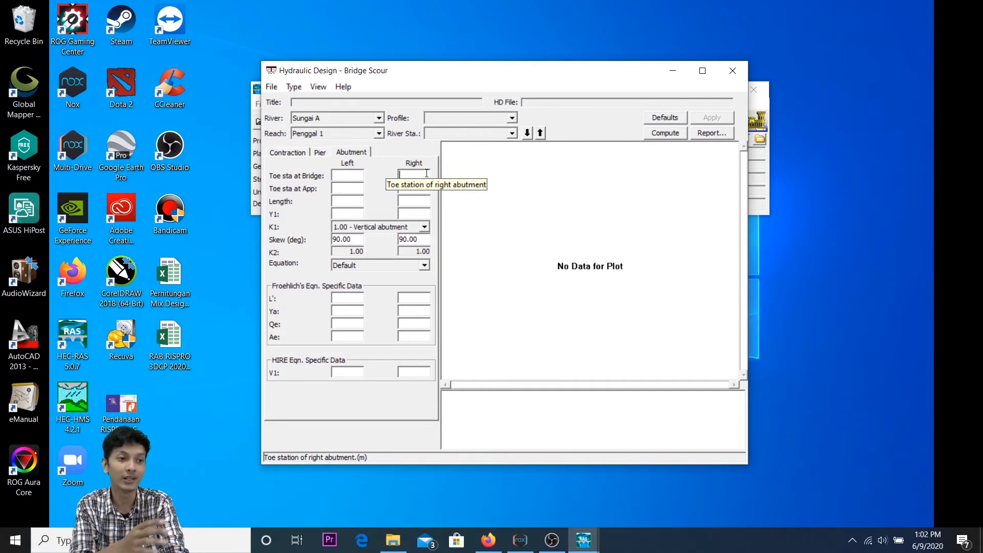
left_click(730, 70)
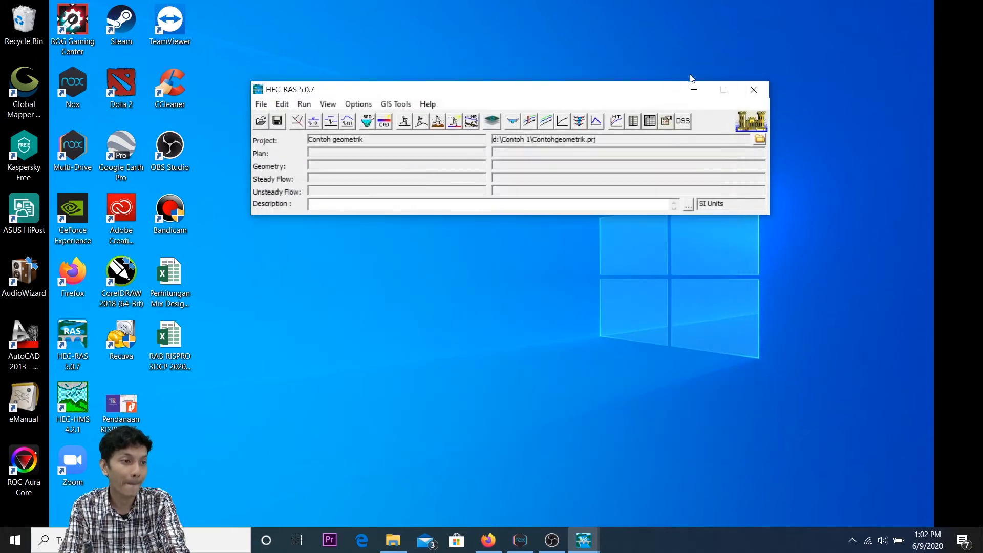
left_click(489, 124)
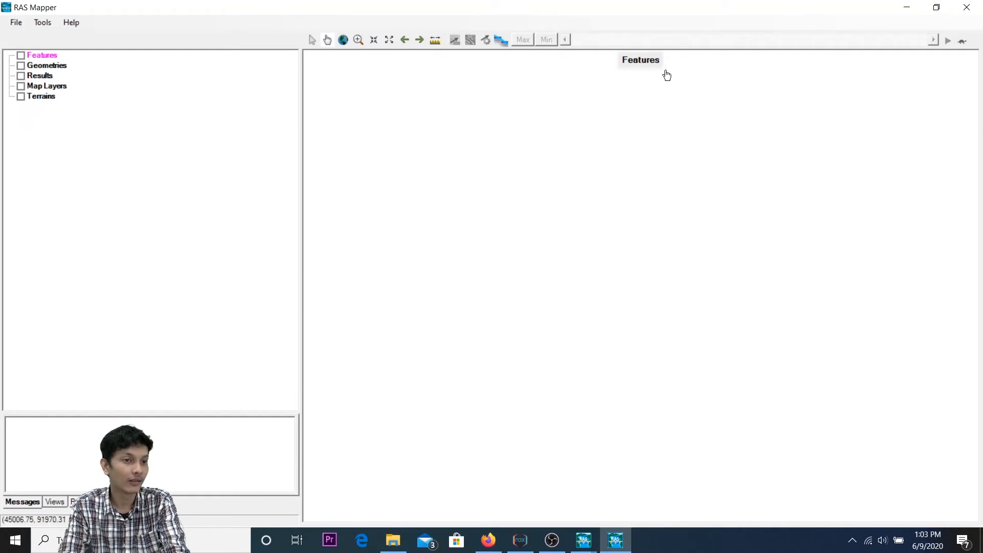
left_click(966, 8)
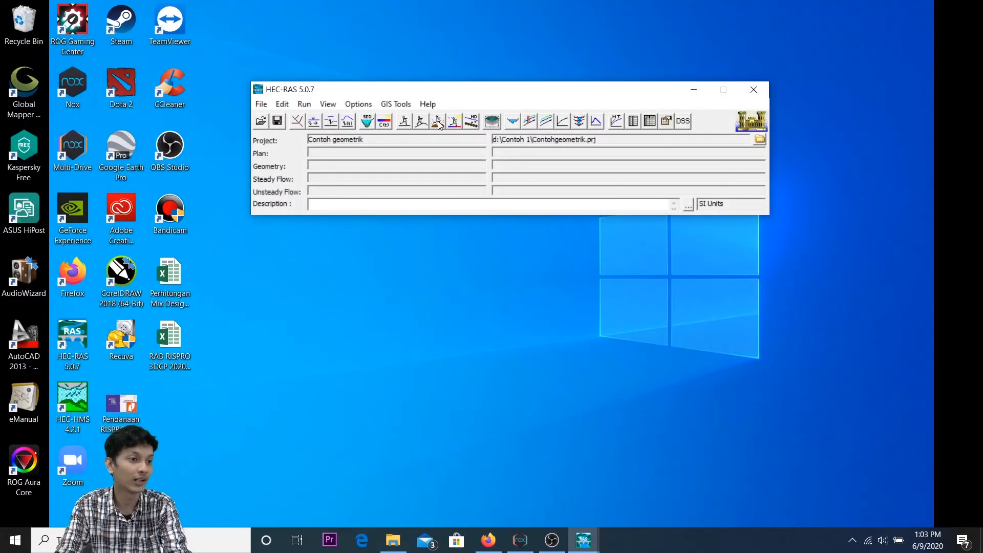
Step: Open the project tandesrayon.prj from the Semester 3\Proposal Tesis\Data\tandes folder without saving the current project
left_click(260, 121)
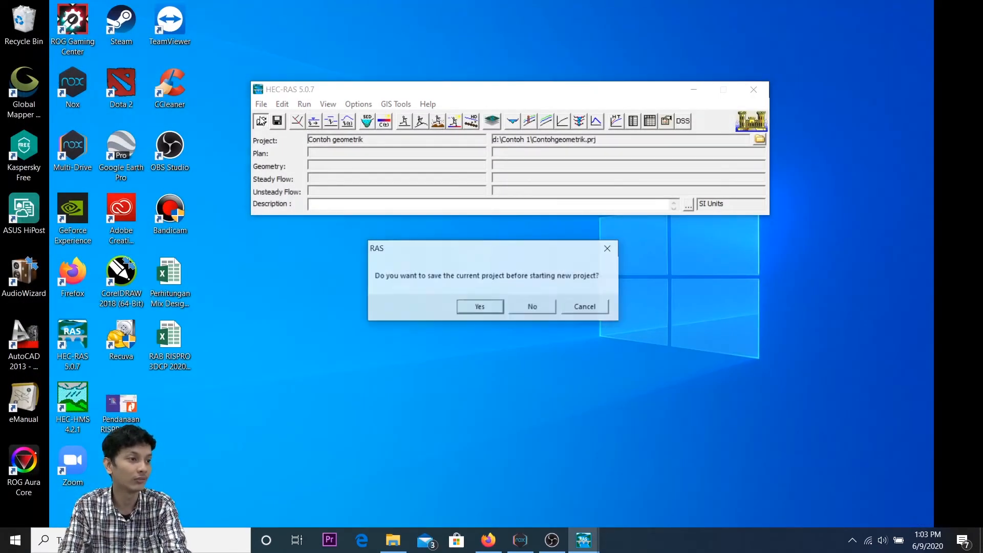
left_click(533, 307)
left_click(673, 293)
left_click(671, 308)
double_click(670, 175)
double_click(675, 146)
double_click(674, 165)
double_click(675, 165)
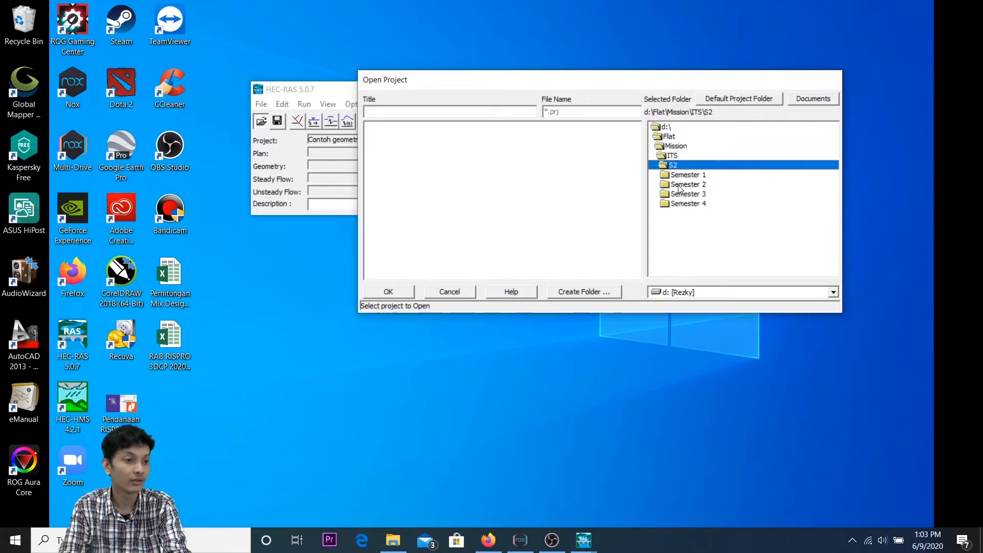
double_click(682, 194)
double_click(690, 203)
double_click(684, 205)
double_click(689, 242)
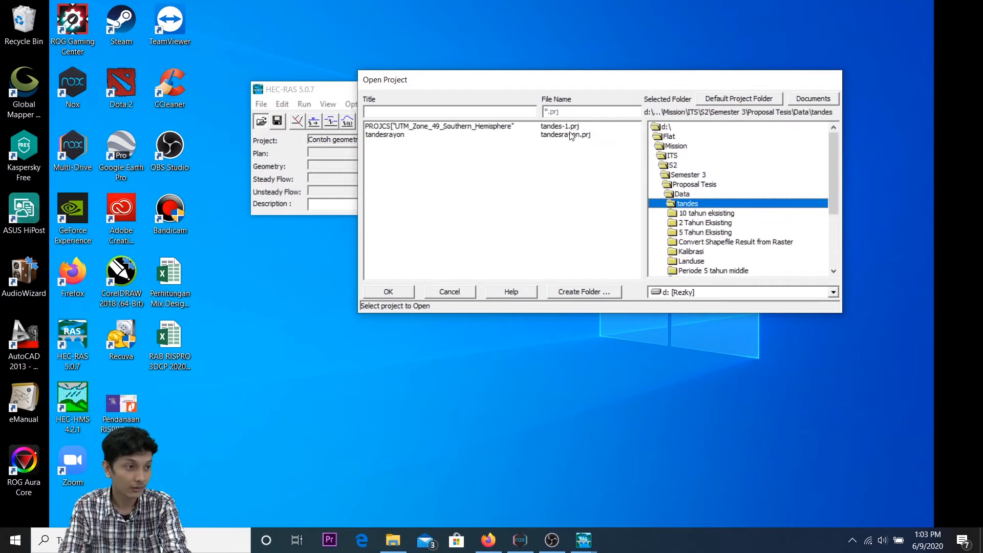
double_click(572, 134)
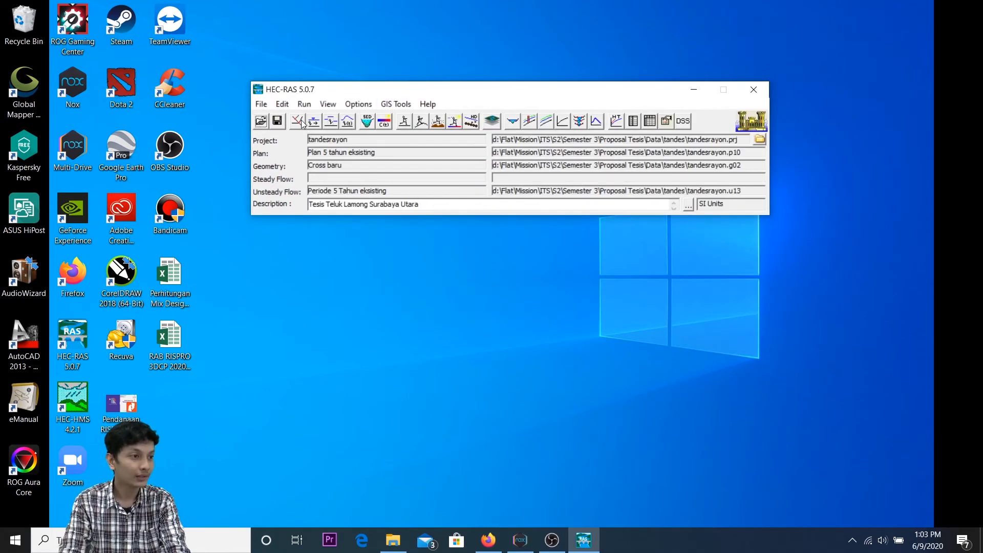
Step: Open RAS Mapper and examine the Plan 5 tahun high flood depth map and the 5 Tahun Eksisting velocity and depth result layers
left_click(303, 120)
left_click(792, 77)
left_click(492, 121)
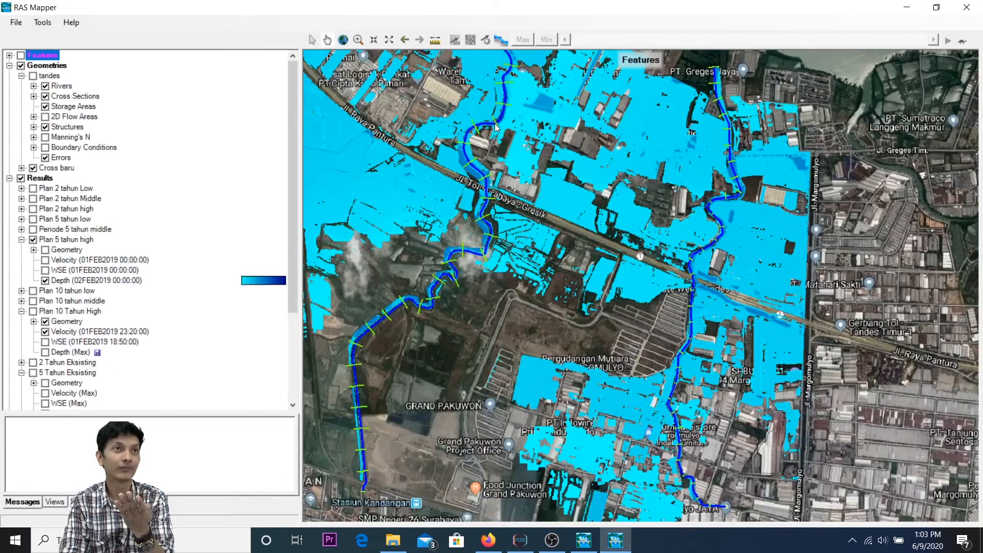
left_click_drag(295, 246, 293, 315)
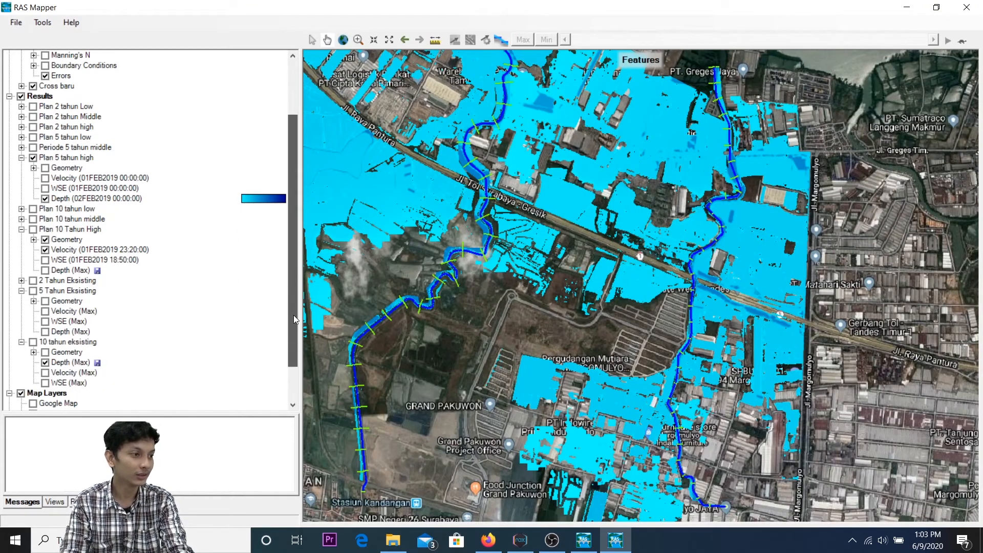
scroll(584, 235, "down", 3)
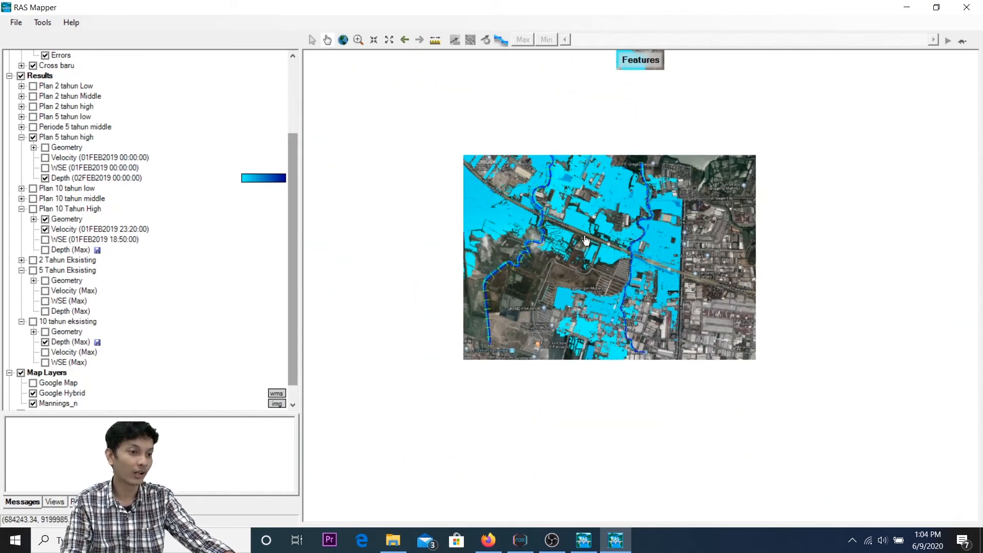
scroll(584, 235, "up", 3)
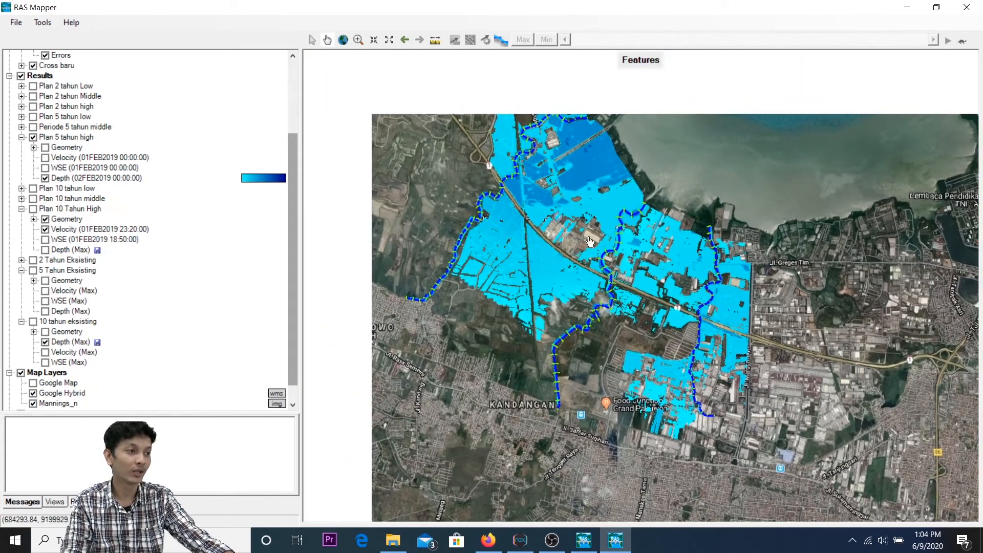
left_click_drag(570, 195, 581, 221)
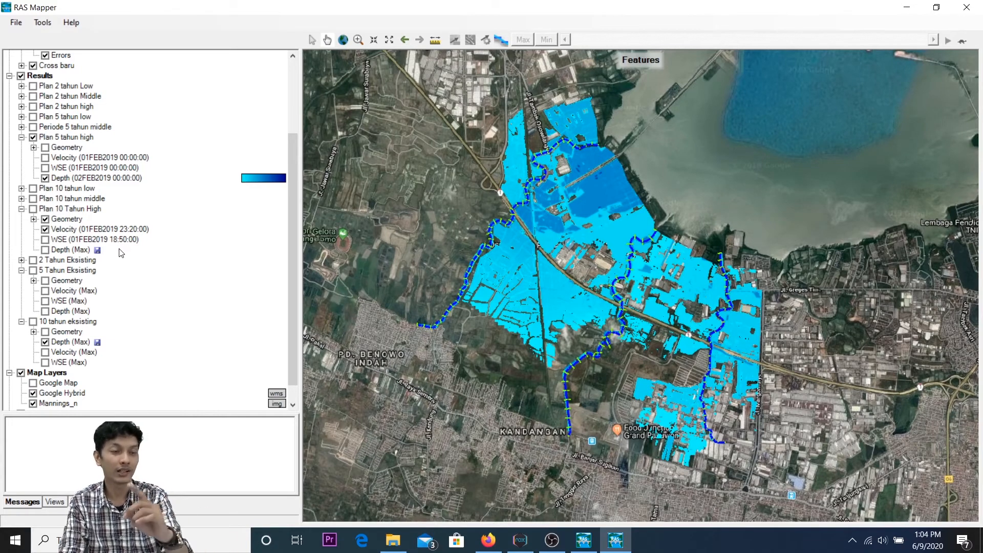
left_click(71, 292)
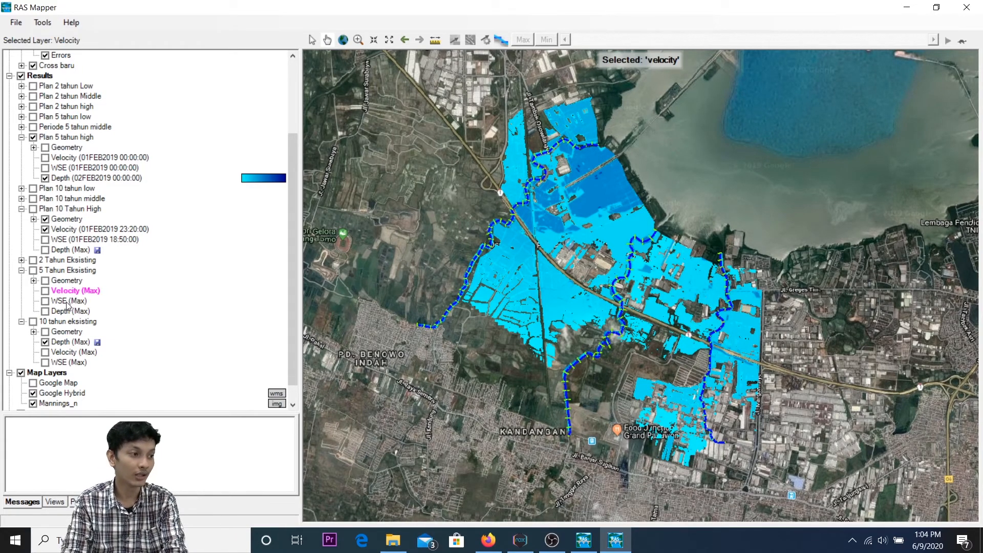
left_click(70, 311)
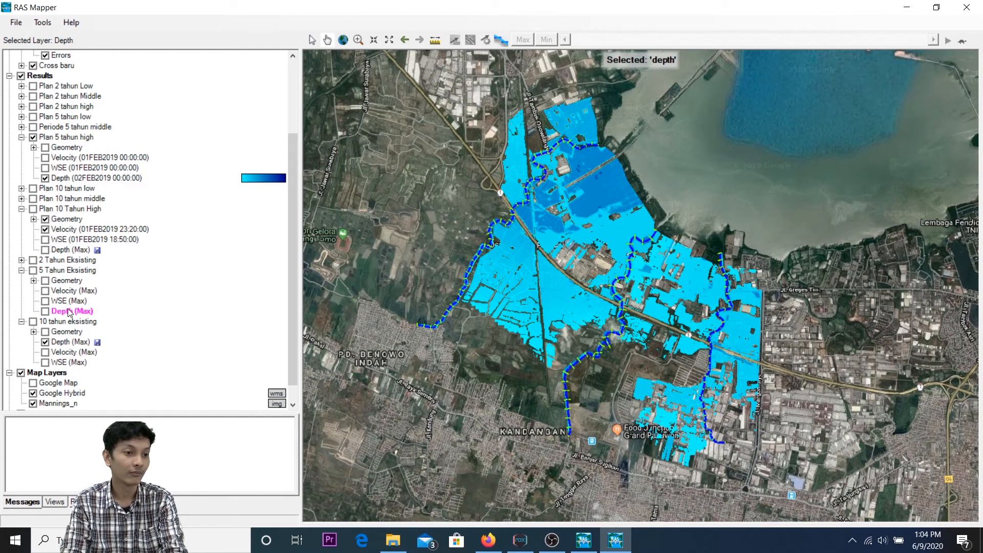
Step: Show the Terrain layer and hide the Mannings_n and Google Hybrid map layers to view the flooding over the terrain
scroll(71, 308, "down", 1)
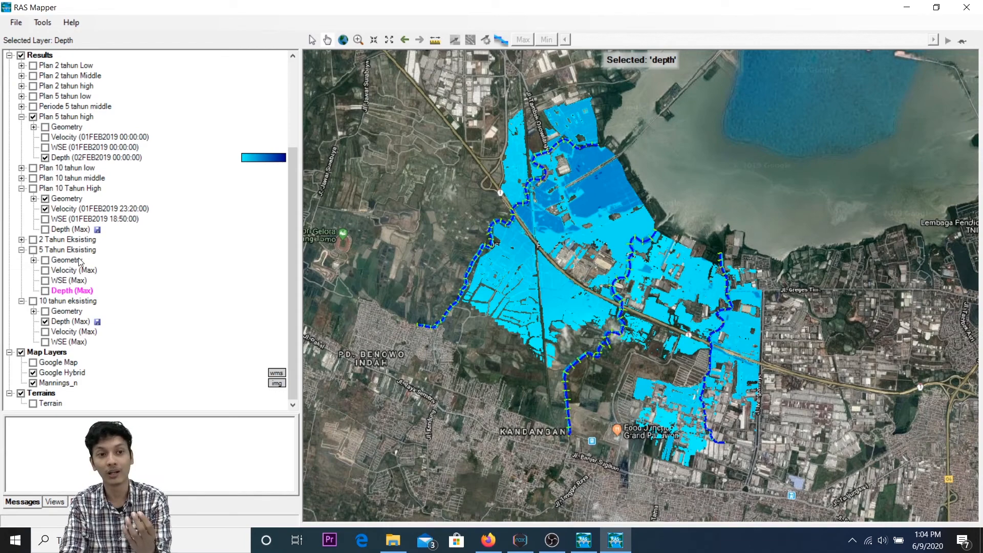
left_click(34, 404)
left_click(33, 383)
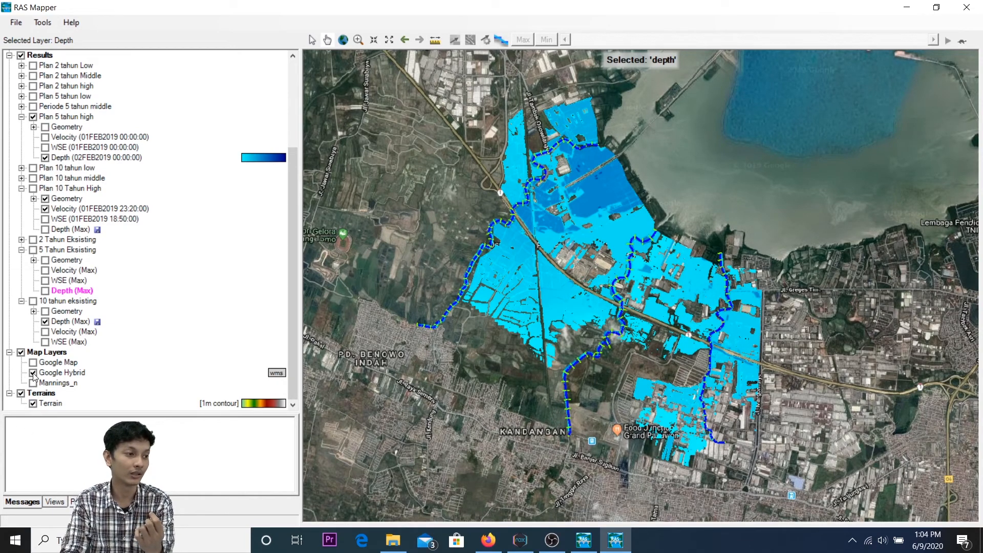
left_click(33, 373)
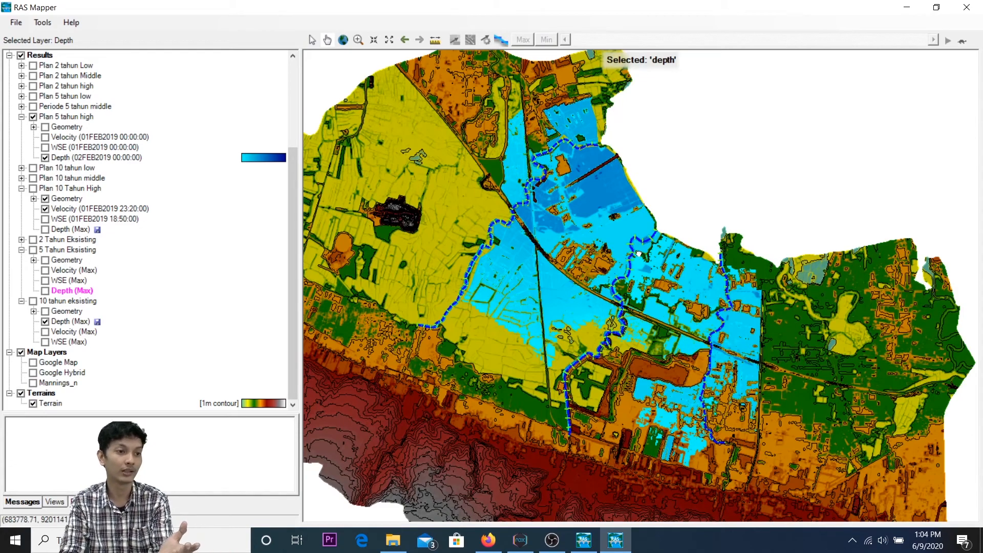
left_click_drag(639, 254, 761, 220)
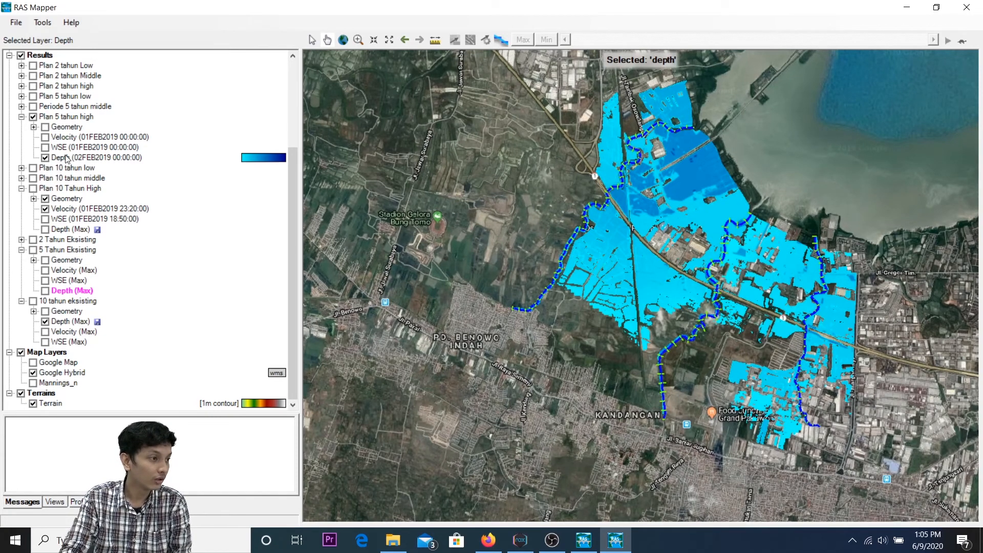
Step: Select the Depth result of Plan 5 tahun high, rewind it to 01FEB2019 00:00:00, play the flood animation and inspect the flooded area closely
left_click(68, 157)
left_click_drag(931, 39, 557, 62)
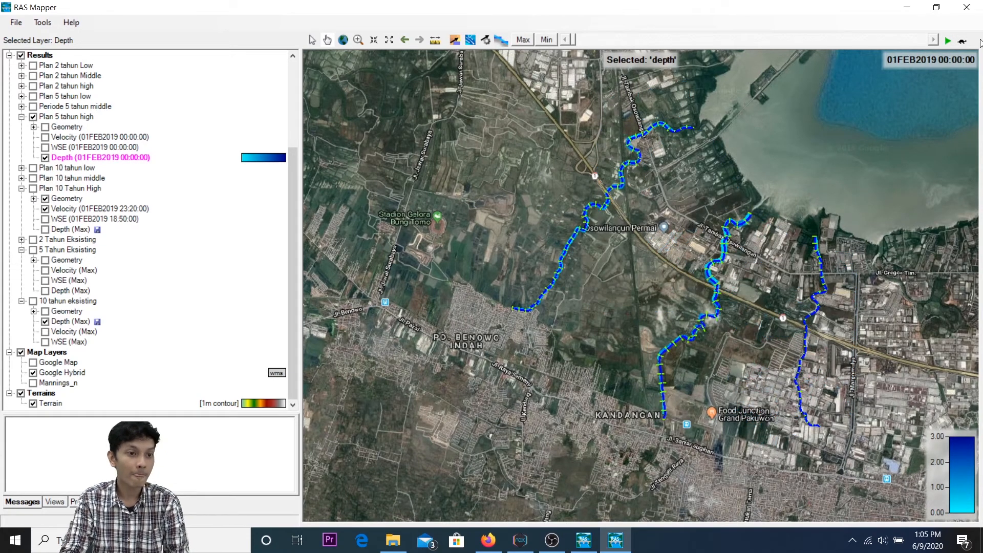
left_click(949, 41)
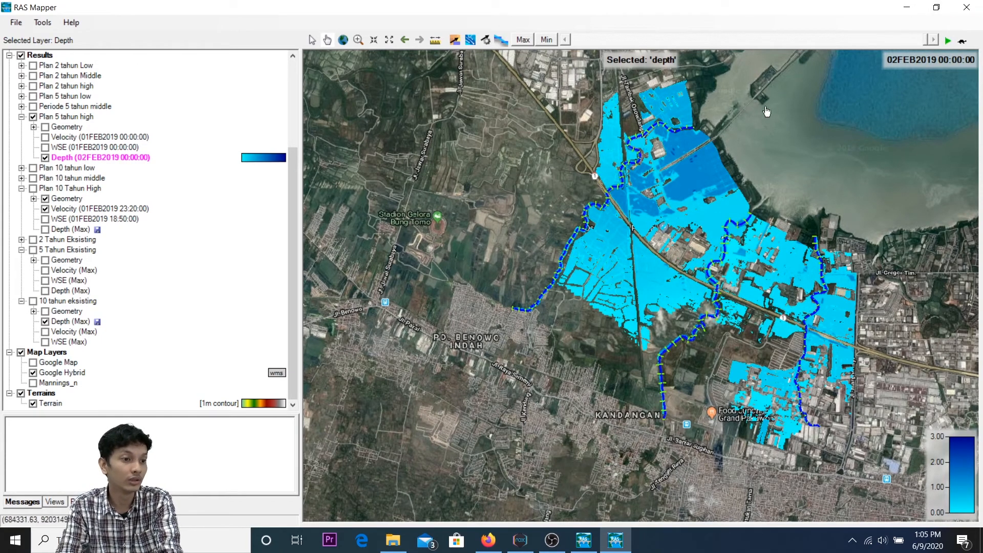
scroll(653, 216, "up", 2)
scroll(654, 216, "up", 2)
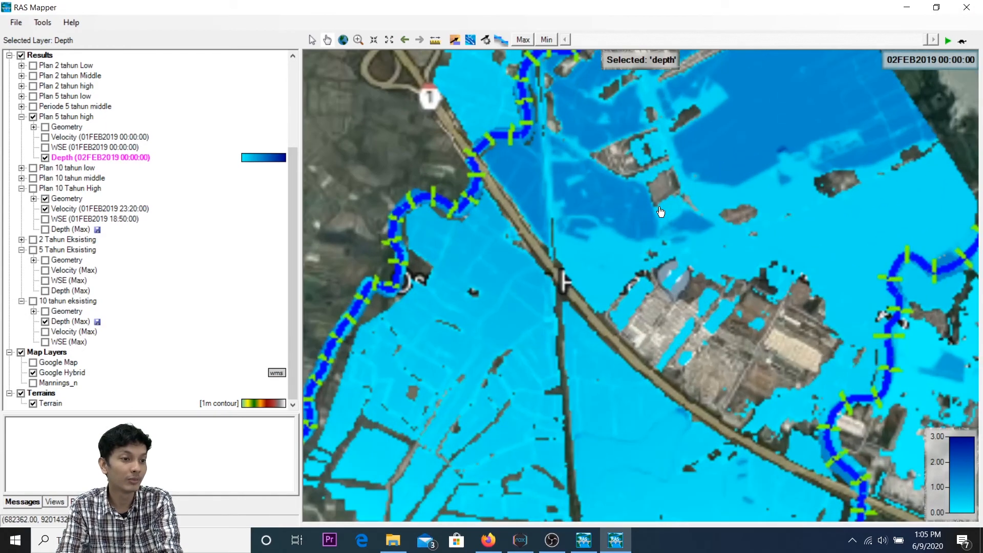
Step: Examine the Plan 5 tahun high flood depth along the rivers, coast and southern area, and close RAS Mapper
scroll(654, 204, "down", 3)
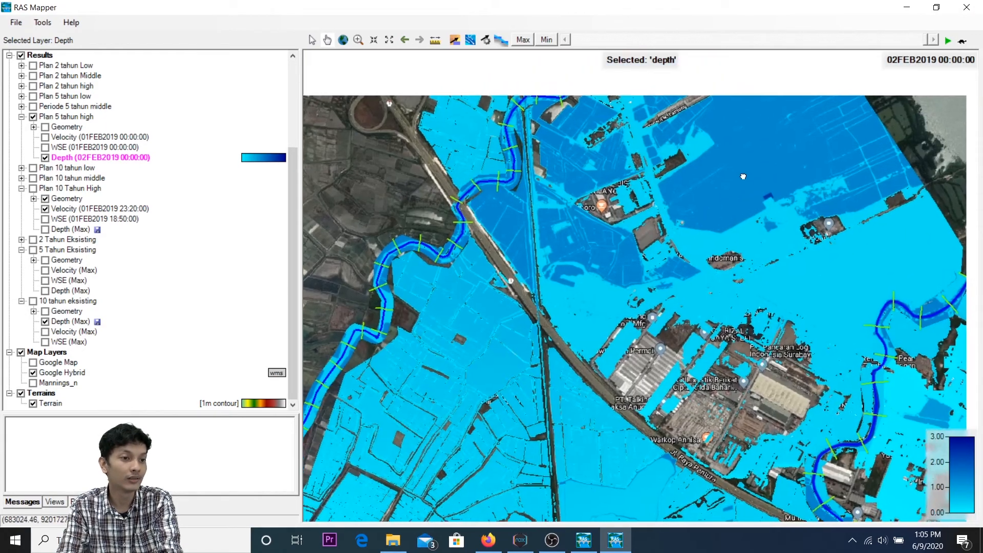
left_click_drag(743, 177, 726, 227)
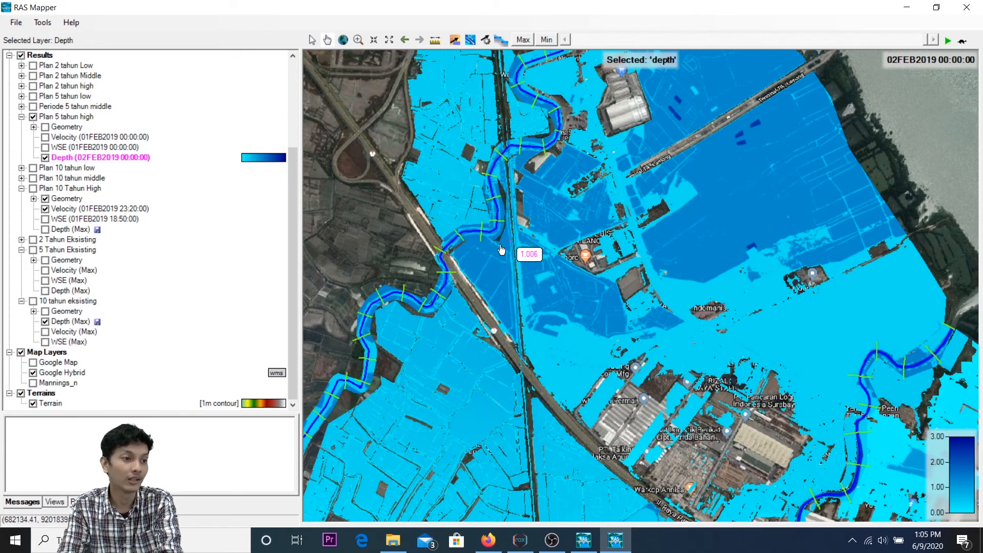
left_click_drag(512, 244, 717, 137)
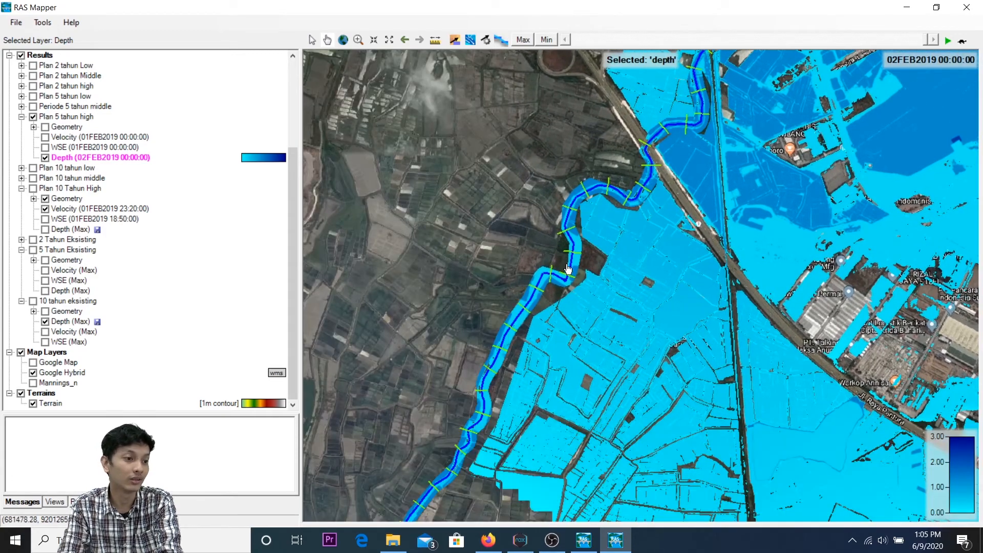
scroll(552, 301, "down", 1)
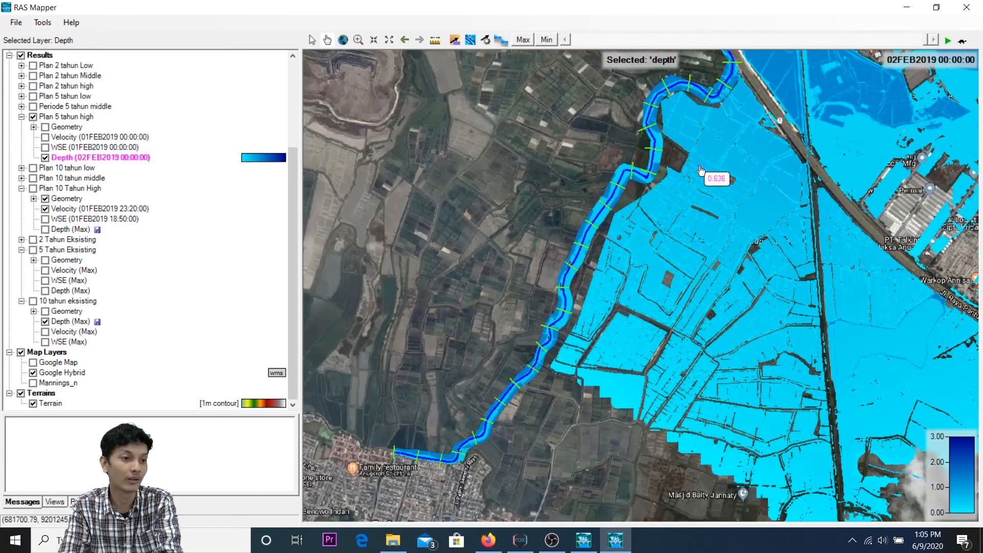
scroll(763, 164, "down", 1)
scroll(794, 141, "up", 1)
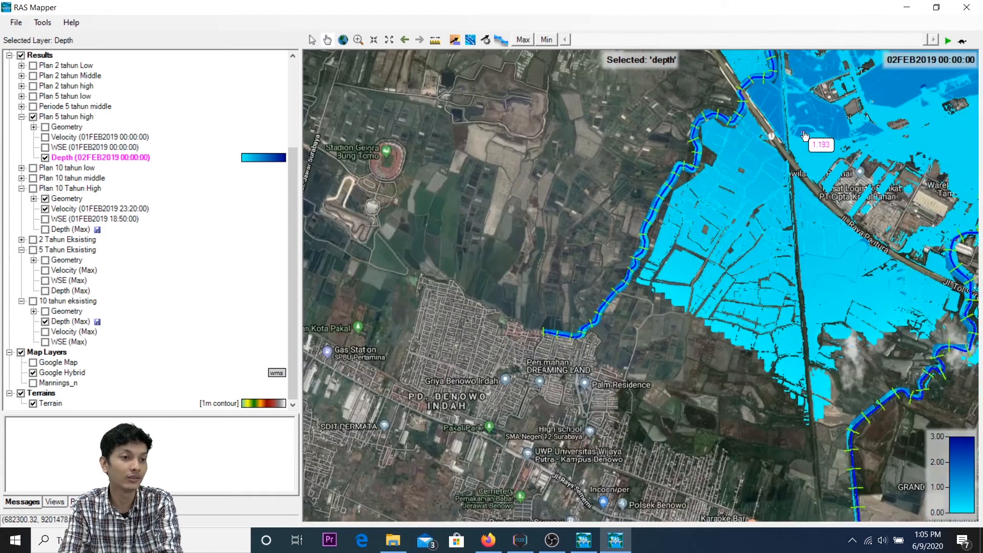
scroll(664, 231, "up", 1)
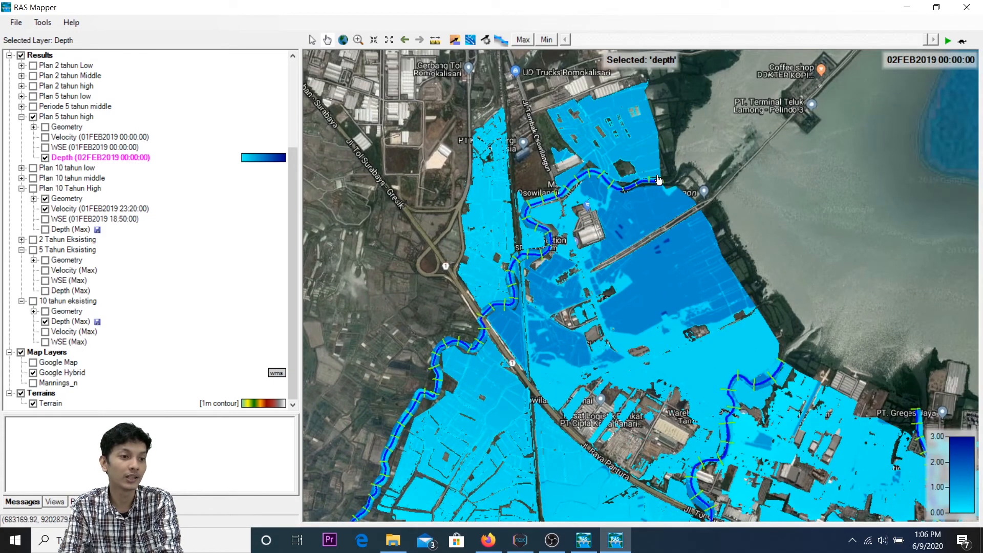
left_click_drag(854, 359, 723, 223)
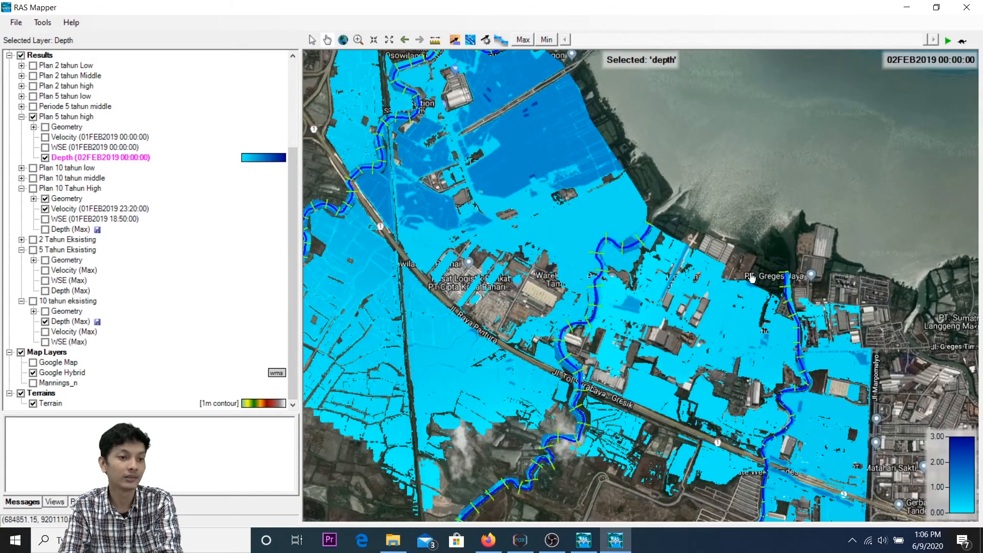
left_click_drag(813, 379, 798, 314)
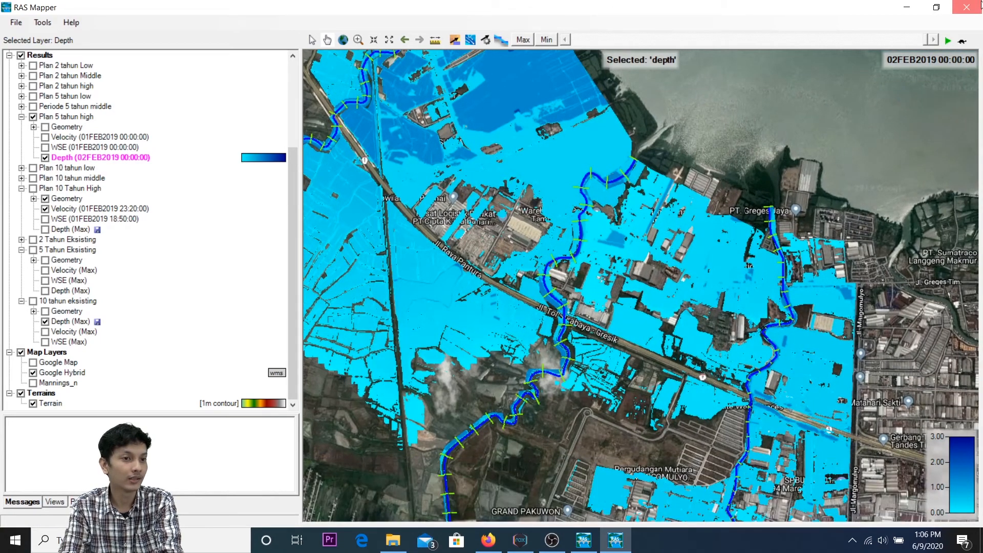
left_click(967, 7)
Step: View the Balong Primer cross section plots from river station 33 to 22 at full size, and close the plot
left_click_drag(791, 26, 567, 75)
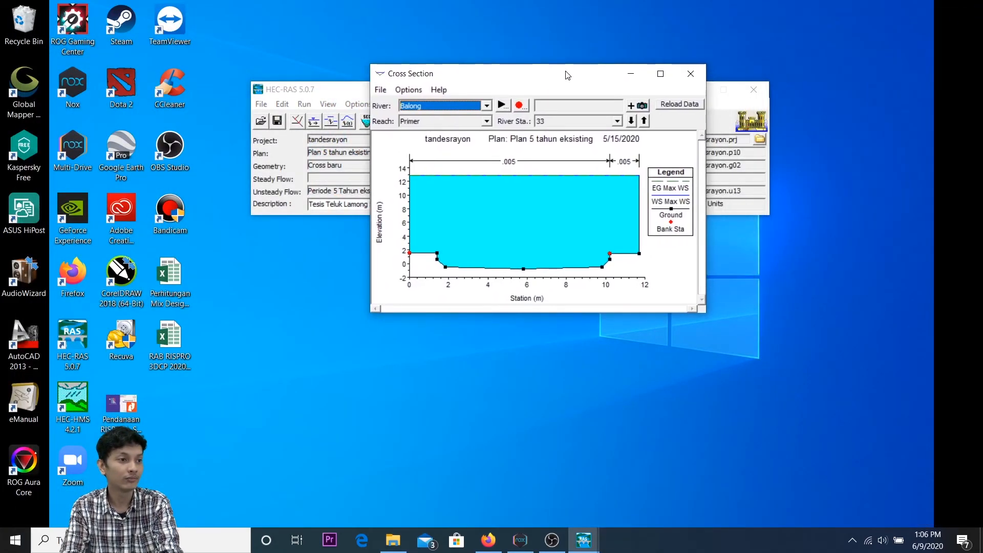
left_click(660, 74)
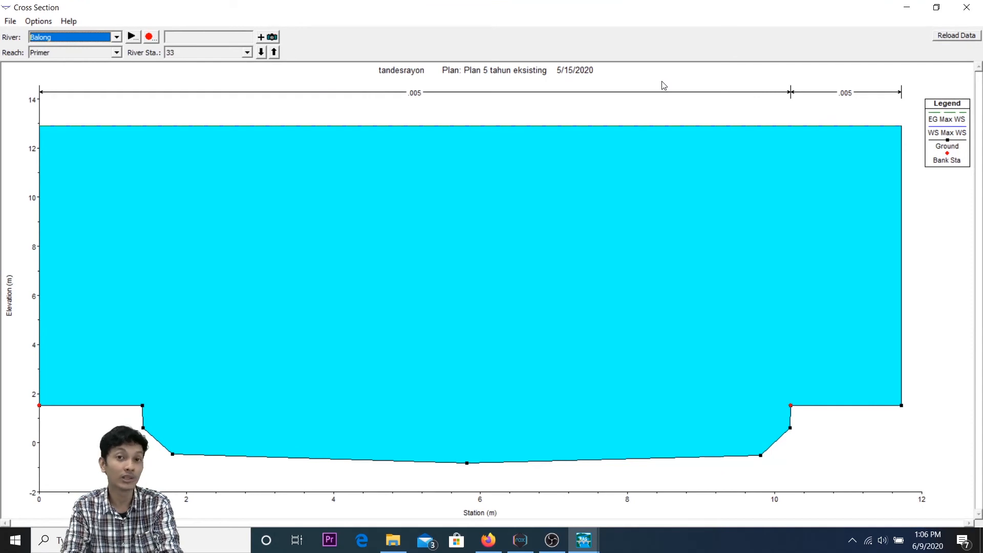
left_click(261, 53)
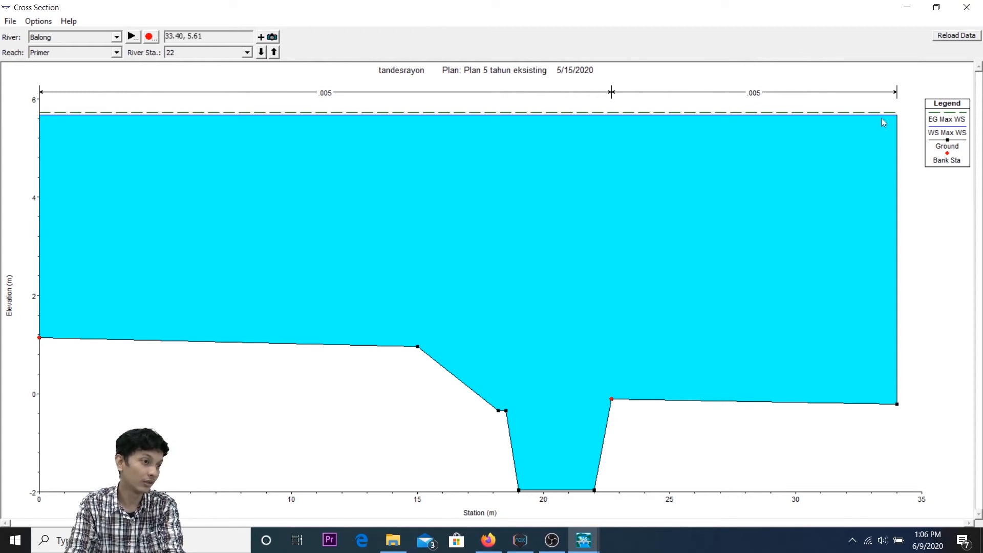
left_click(966, 7)
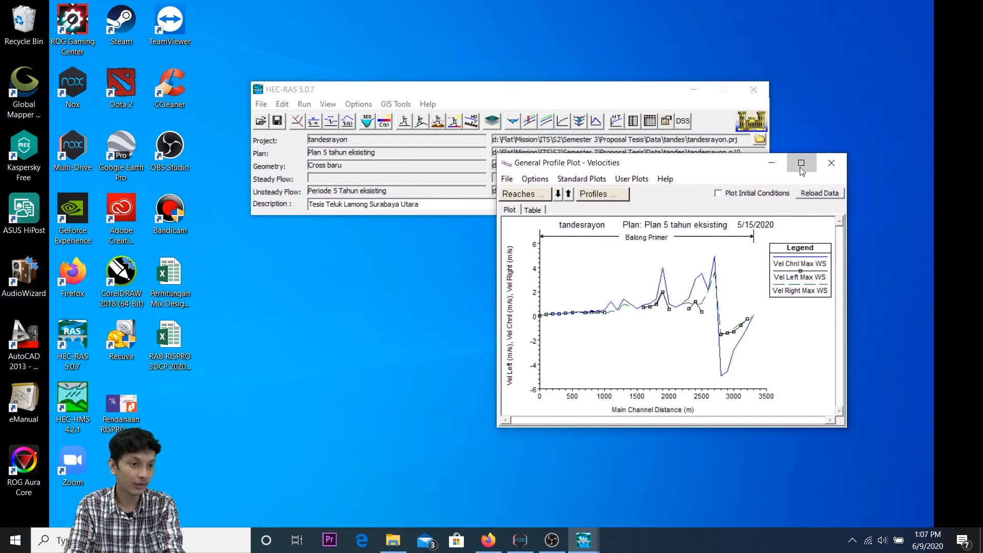
Step: Enlarge the General Profile Plot of velocities, inspect points on the channel and right velocity lines, and close it
left_click(803, 160)
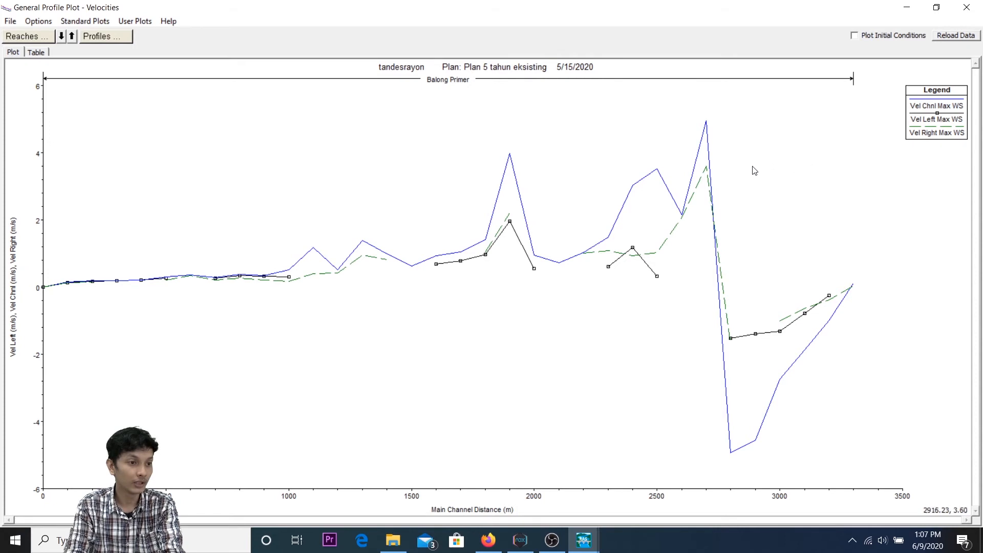
left_click(662, 177)
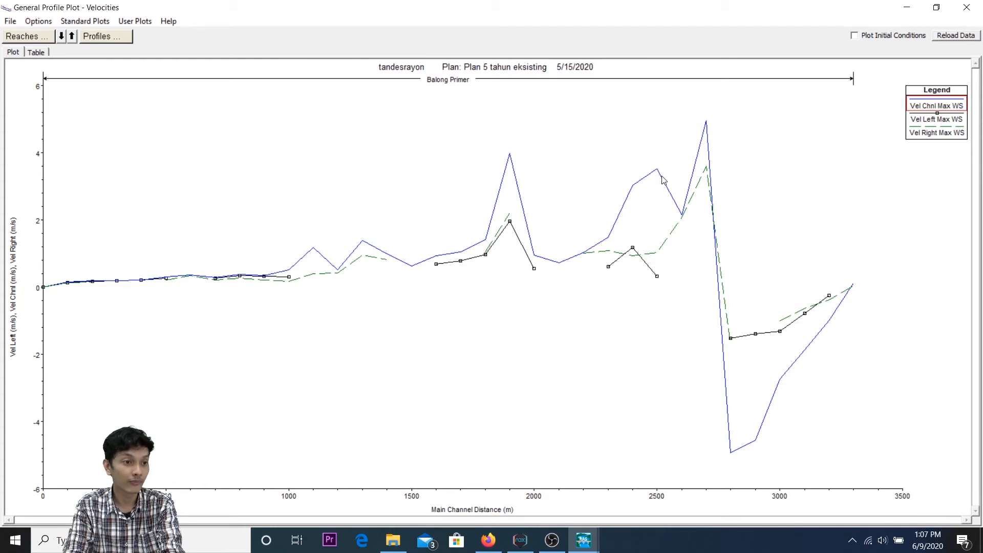
left_click(674, 231)
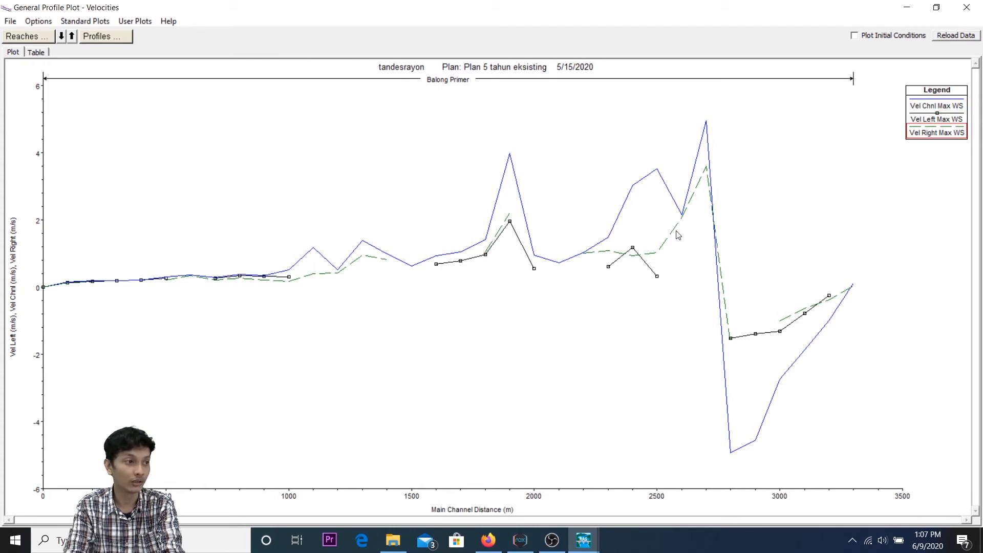
mouse_move(739, 221)
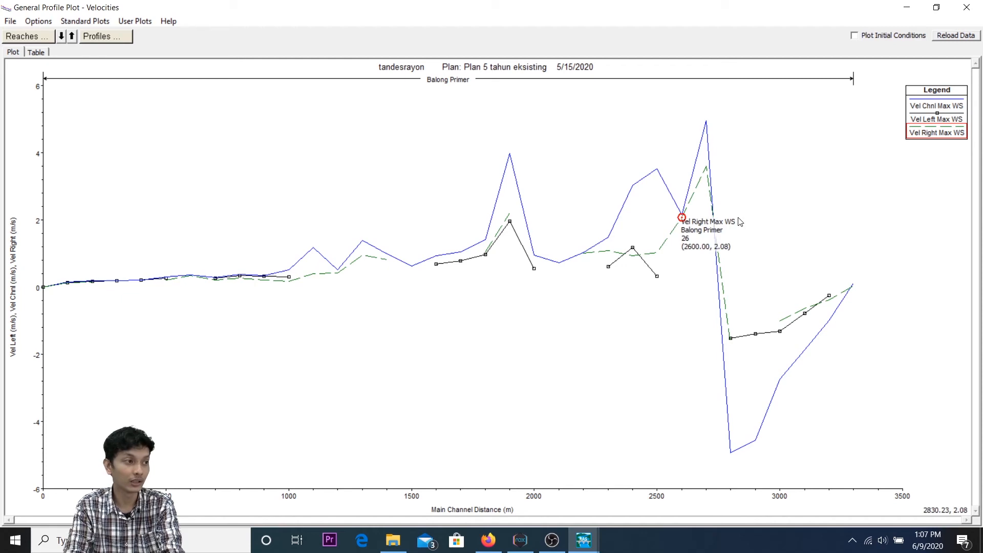
left_click(967, 7)
Step: Open the X-Y-Z perspective plot, view it at rotation angle -50 and azimuth angle 51, and close it
left_click(575, 123)
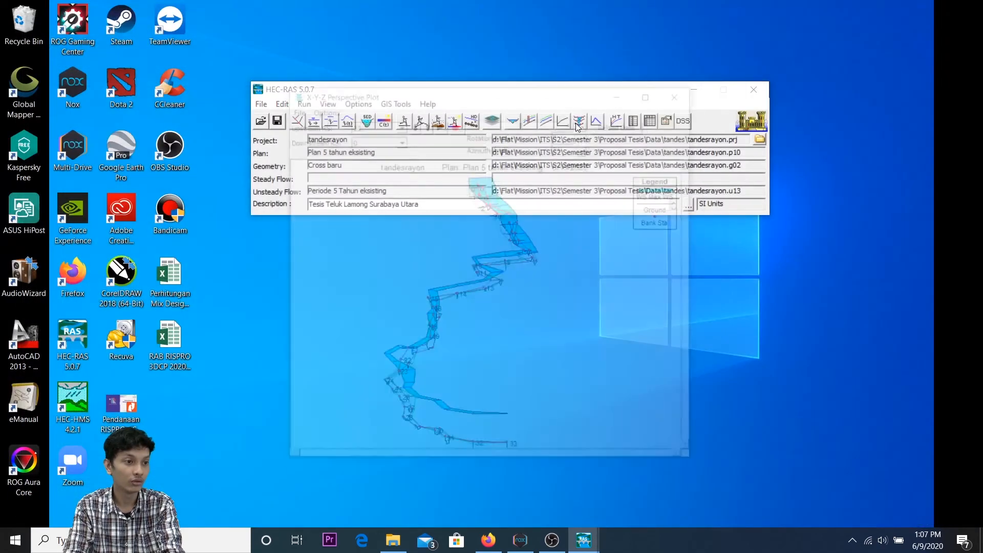
left_click(654, 93)
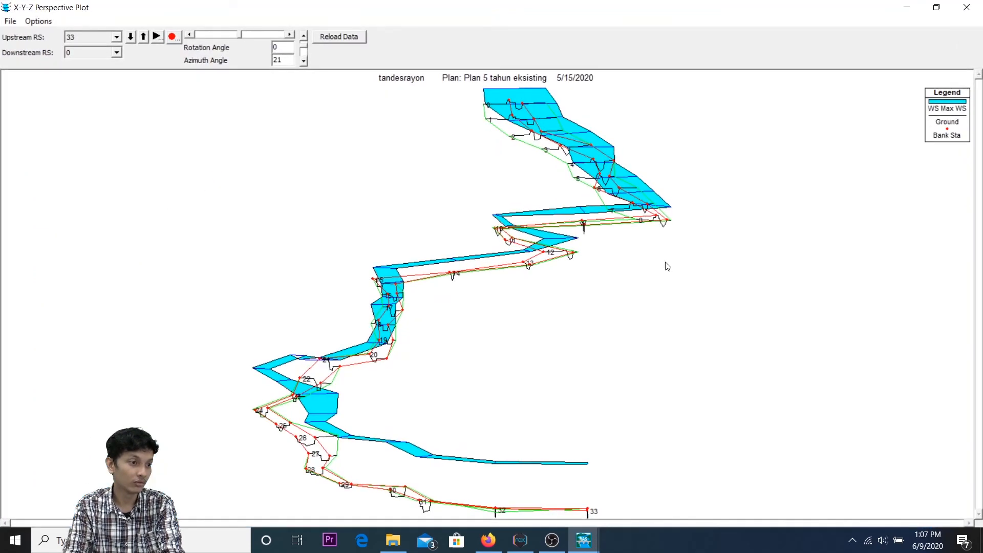
left_click(303, 60)
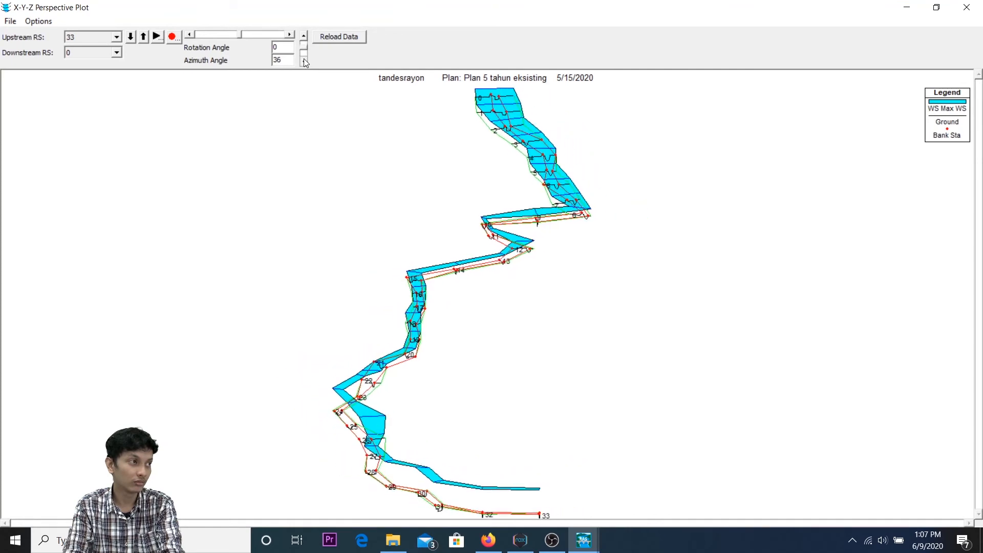
left_click(292, 37)
left_click(292, 36)
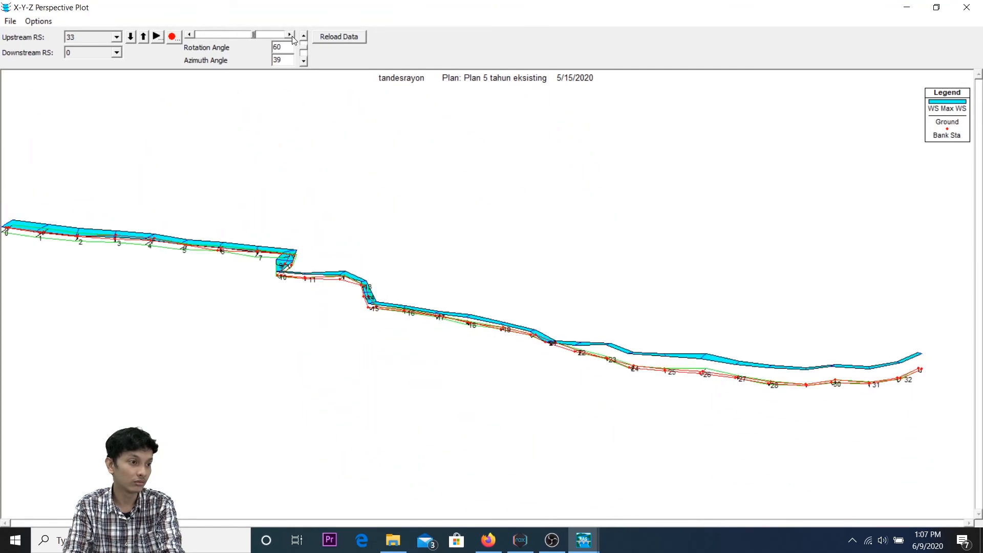
left_click(305, 60)
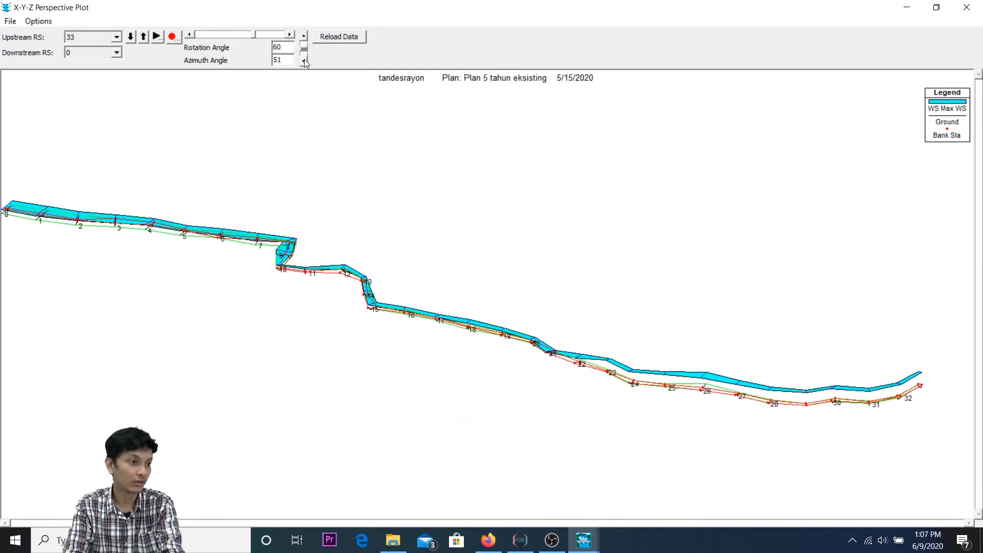
left_click(190, 35)
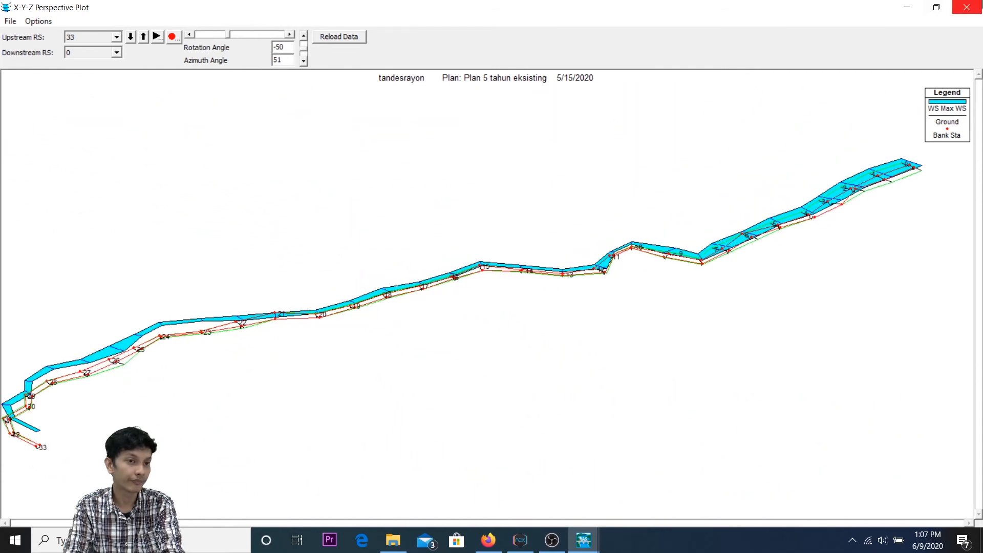
left_click(966, 7)
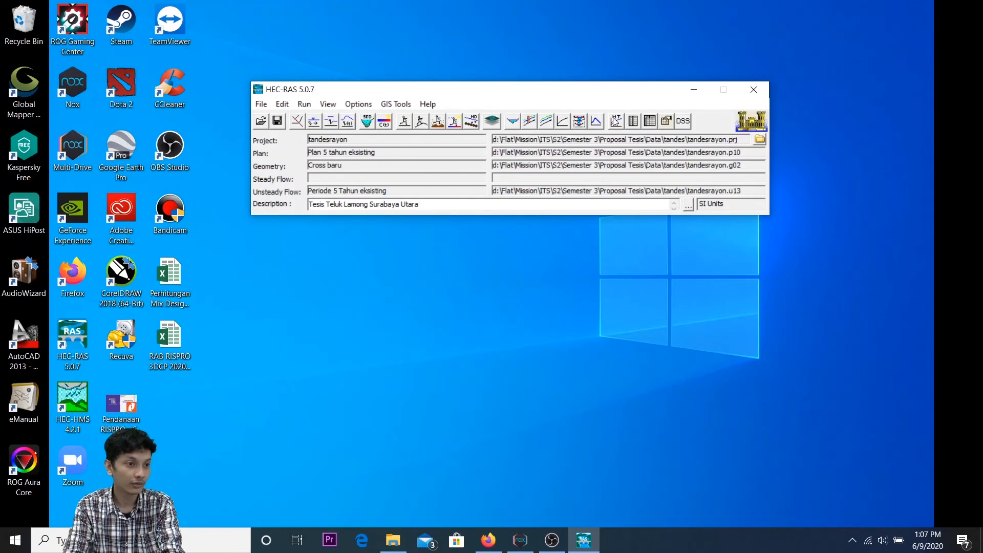
Step: Open the Profile Output Table, examine the flow area, water surface elevation and Froude number columns, and close it
left_click(649, 122)
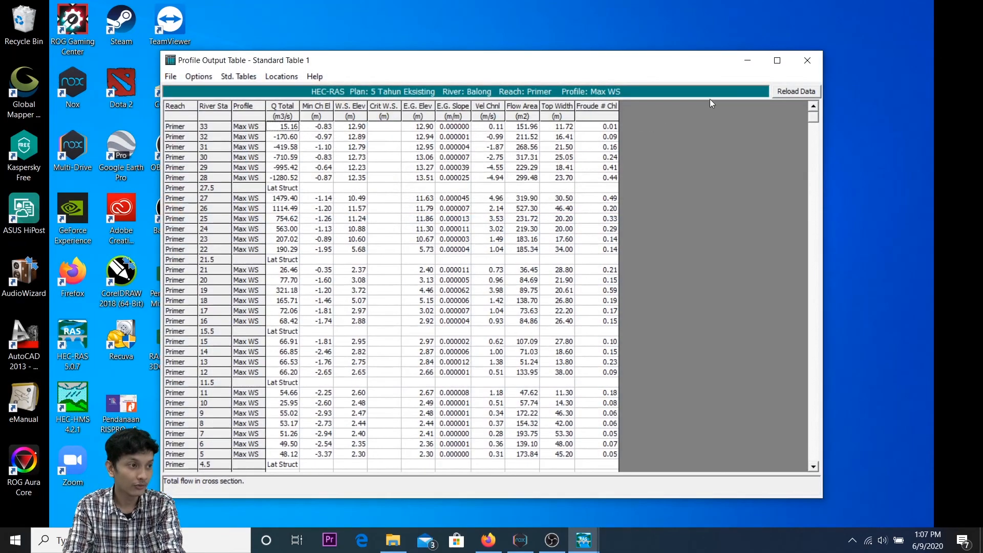
left_click(776, 60)
left_click(351, 144)
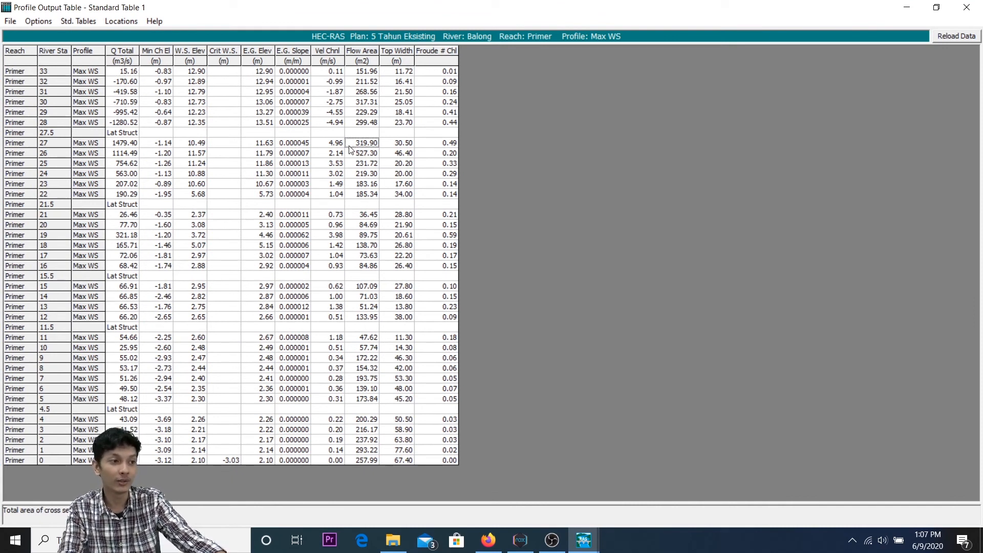
left_click(190, 167)
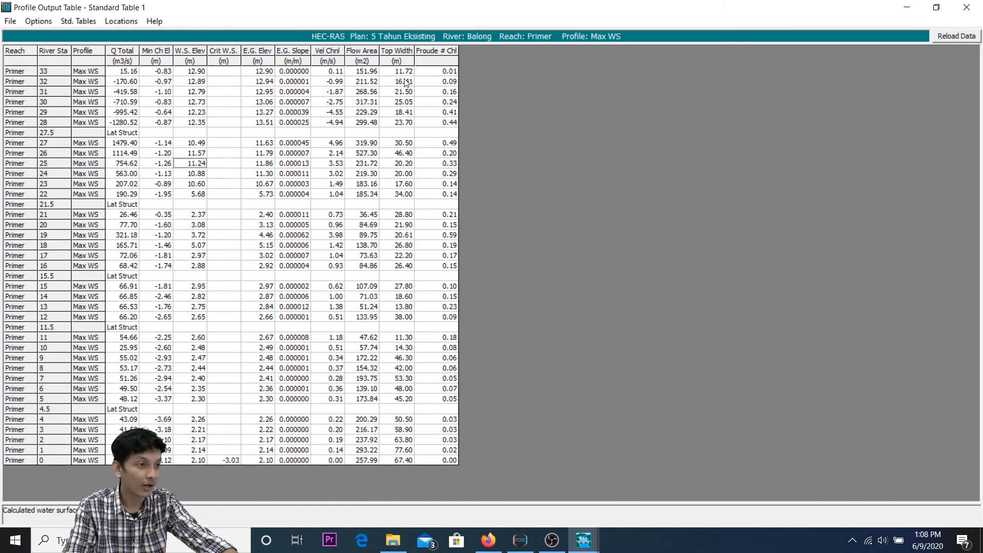
left_click(434, 84)
left_click(975, 9)
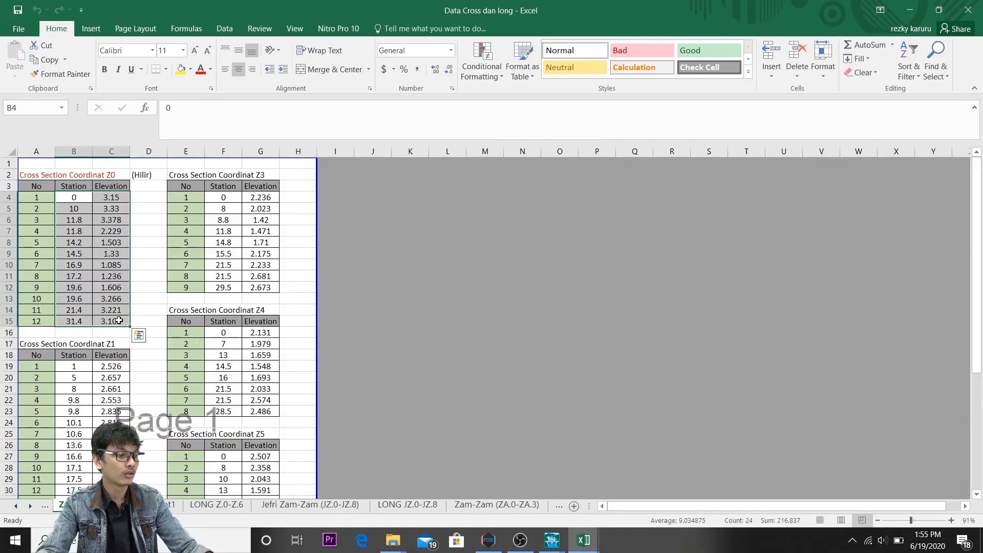
Step: Set the LOB, Channel and ROB downstream reach lengths of Korigi river station 0 to 0
mouse_move(552, 540)
left_click(691, 471)
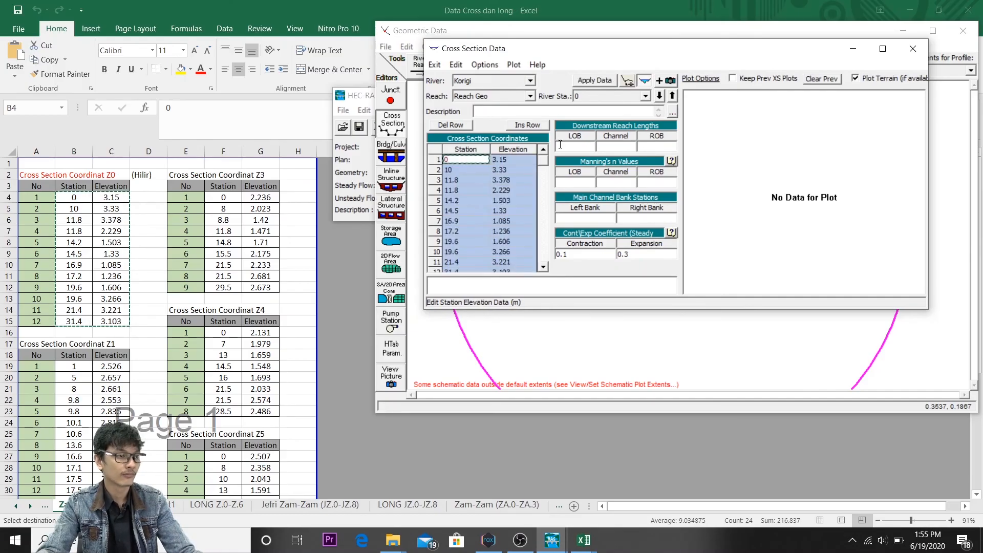
left_click(592, 143)
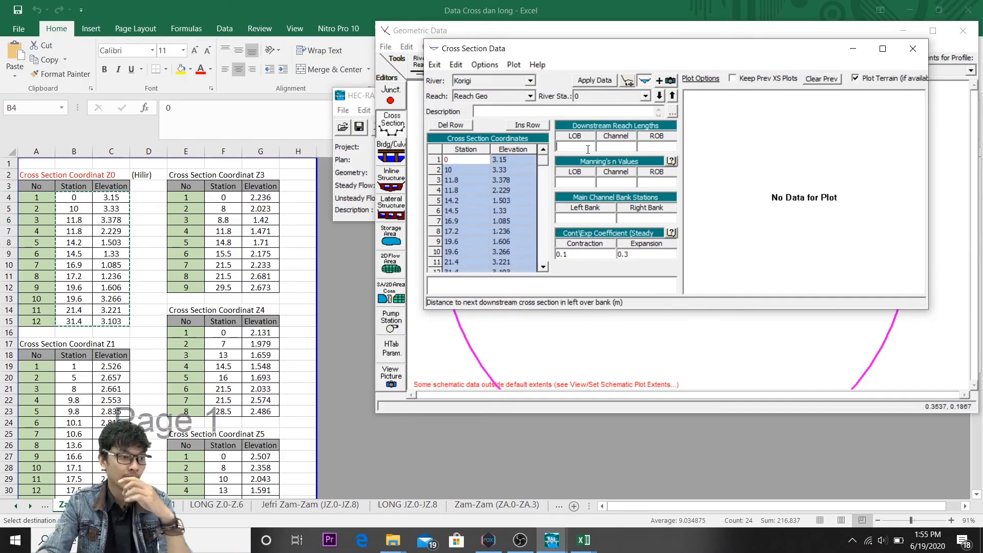
type("0")
key("Tab")
type("0")
key("Tab")
type("0")
Step: Set the left overbank and main channel Manning's n values of river station 0 to 0.025
key("Tab")
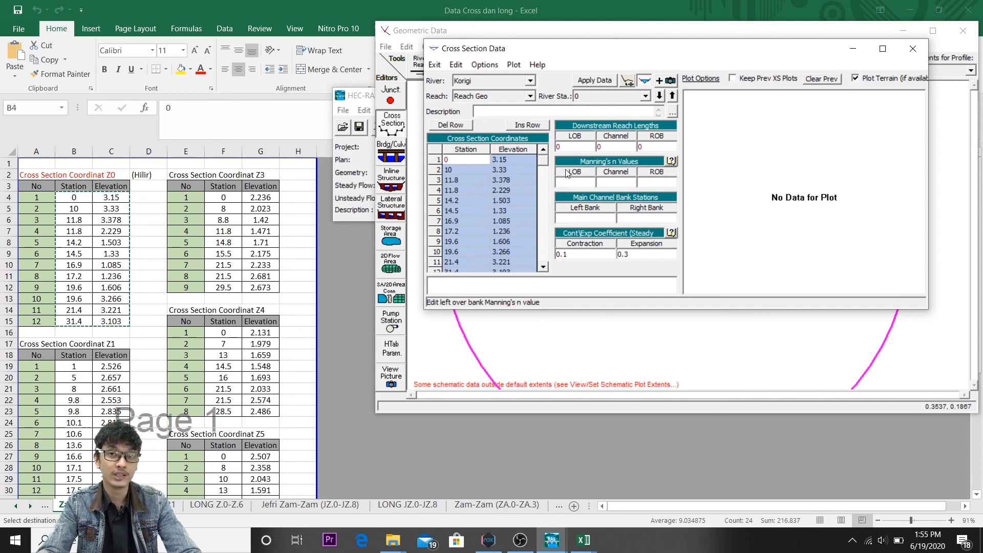
type("0.025")
key("Tab")
type("0.")
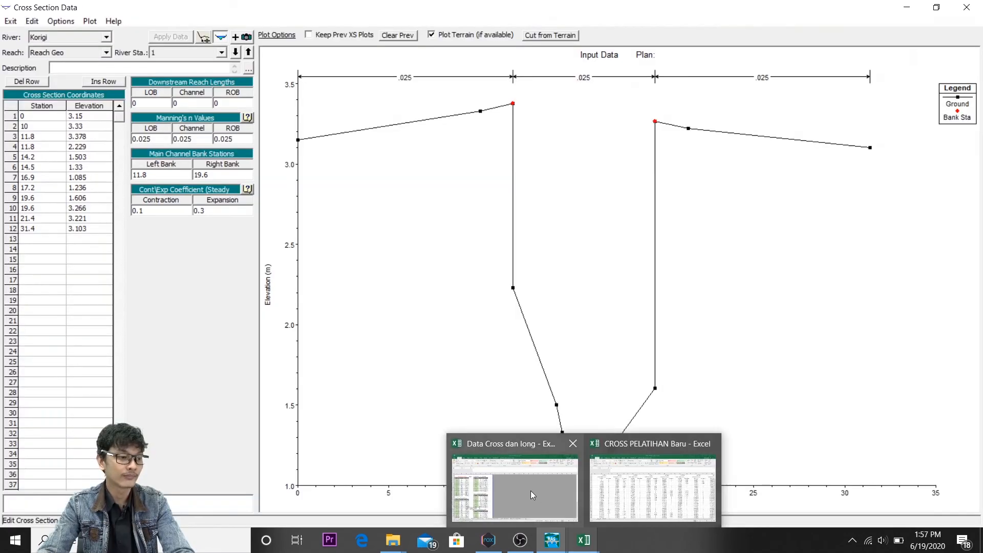
Step: Copy the Z1 station and elevation data from the Excel workbook into the cross section coordinates of river station 1
left_click(516, 487)
left_click_drag(74, 366, 111, 499)
left_click_drag(977, 283, 976, 313)
key("ctrl+c")
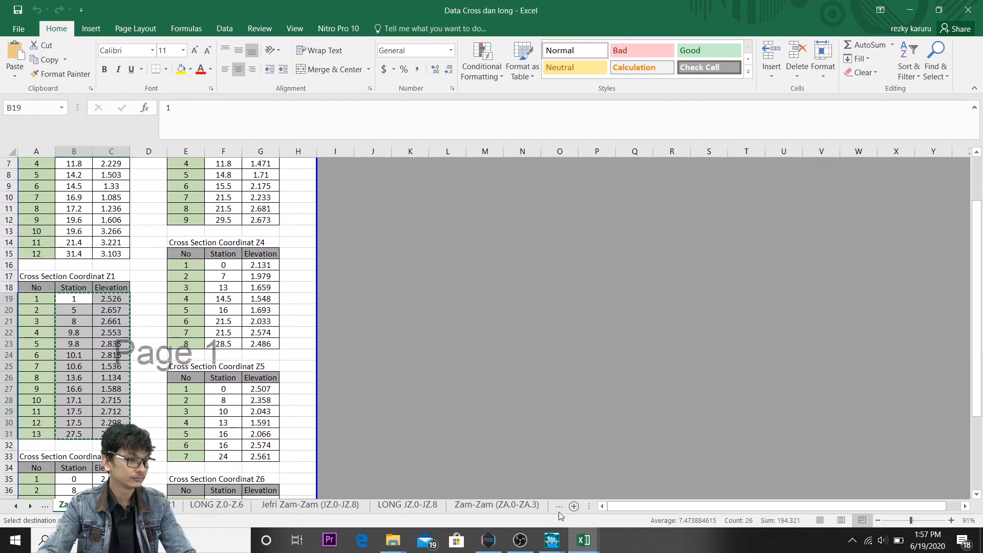
left_click(551, 540)
left_click(673, 489)
left_click_drag(42, 106, 92, 108)
key("ctrl+v")
Step: Look up the cross section distance in the LONG Z.0-Z.6 sheet and set river station 1's LOB reach length to 91
left_click(145, 102)
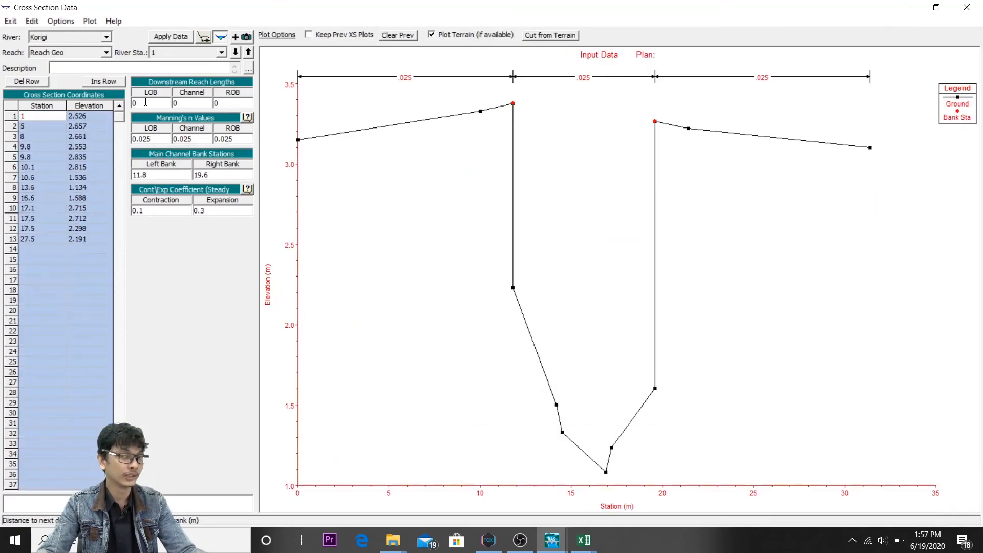
left_click(589, 546)
left_click(512, 491)
left_click(231, 507)
left_click(151, 219)
left_click(552, 540)
left_click(673, 489)
left_click(145, 103)
key("BackSpace")
type("91")
Step: Set the Channel and ROB downstream reach lengths of river station 1 to 91 and apply the data
left_click(183, 104)
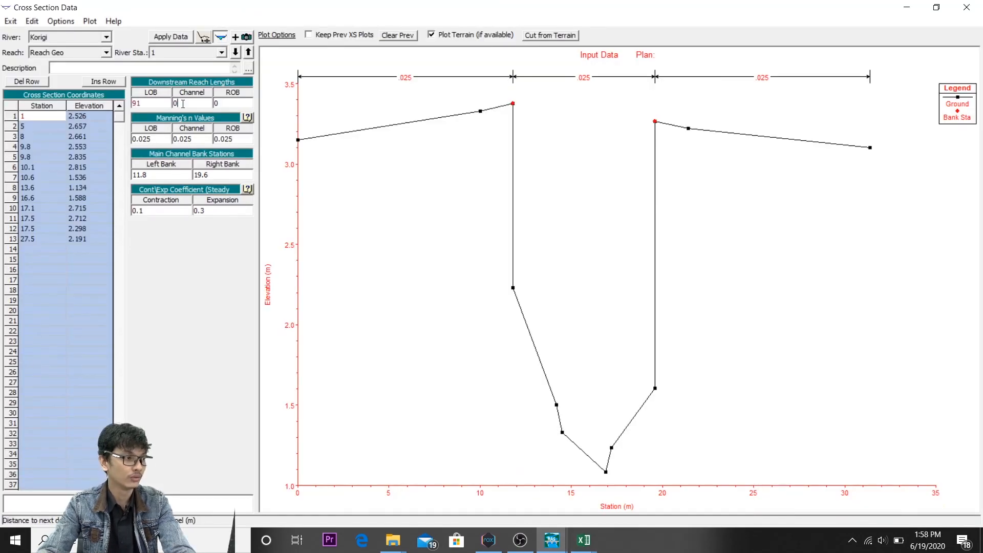
key("BackSpace")
type("91")
left_click(229, 102)
type("91")
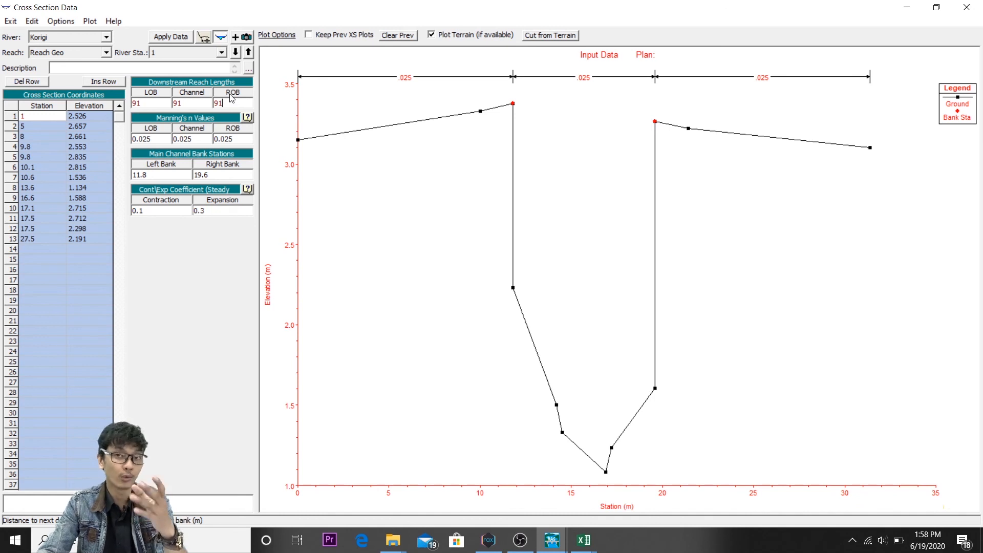
left_click(176, 37)
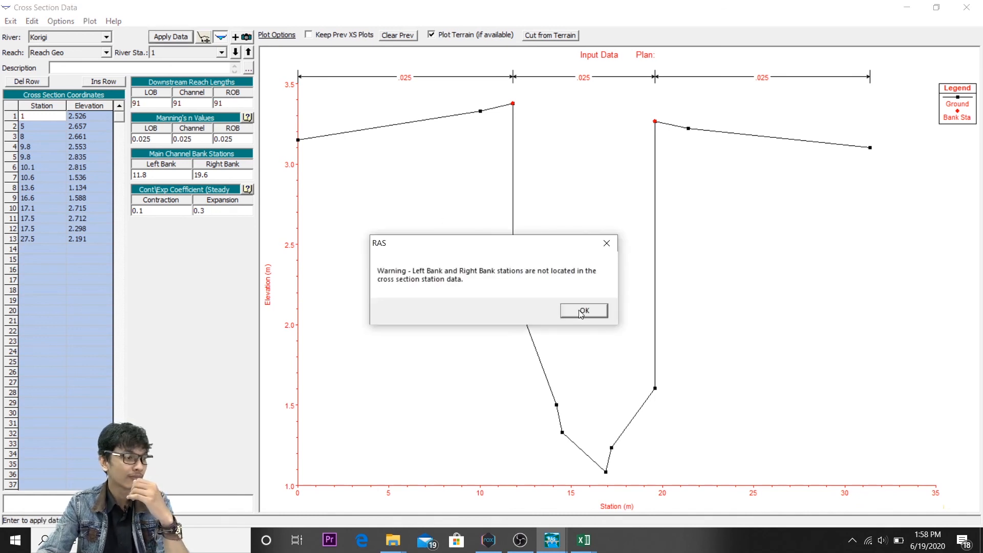
left_click(605, 242)
Step: Set the left main channel bank station of river station 1 to 10.6
left_click(150, 176)
key("BackSpace")
key("BackSpace")
key("BackSpace")
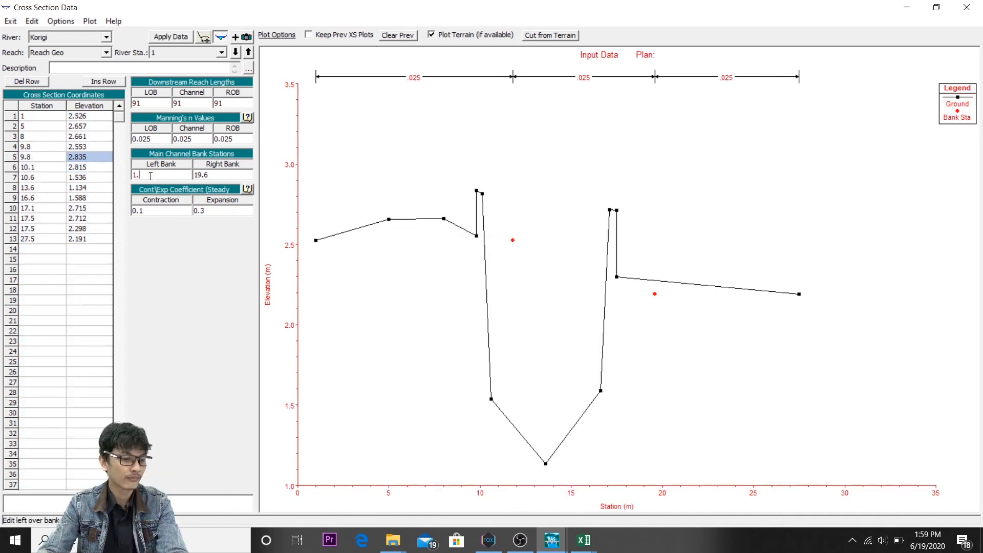
type("0.6")
Step: Identify the ground point at the top of the right bank and replace the right bank station value of river station 1
left_click(609, 211)
left_click(214, 176)
key("BackSpace")
key("BackSpace")
key("BackSpace")
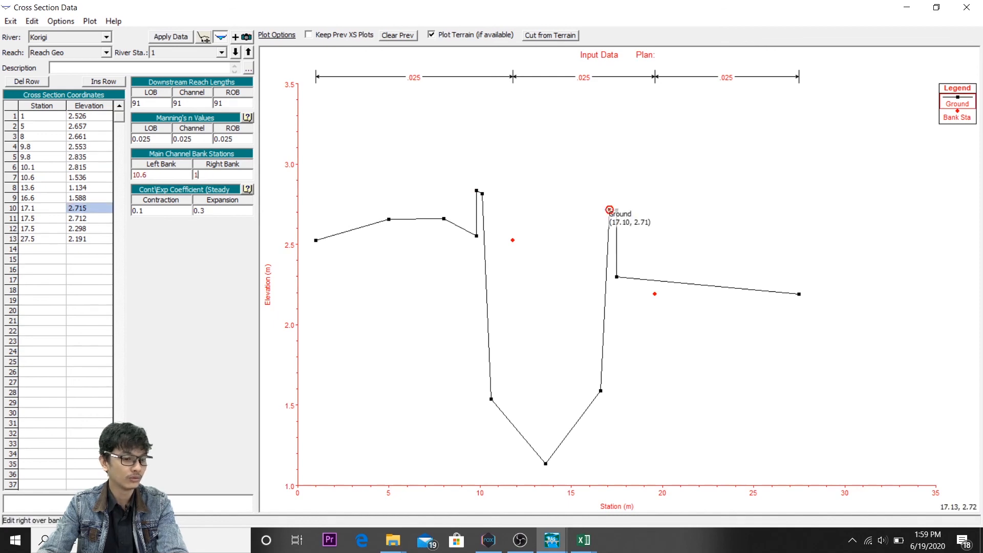